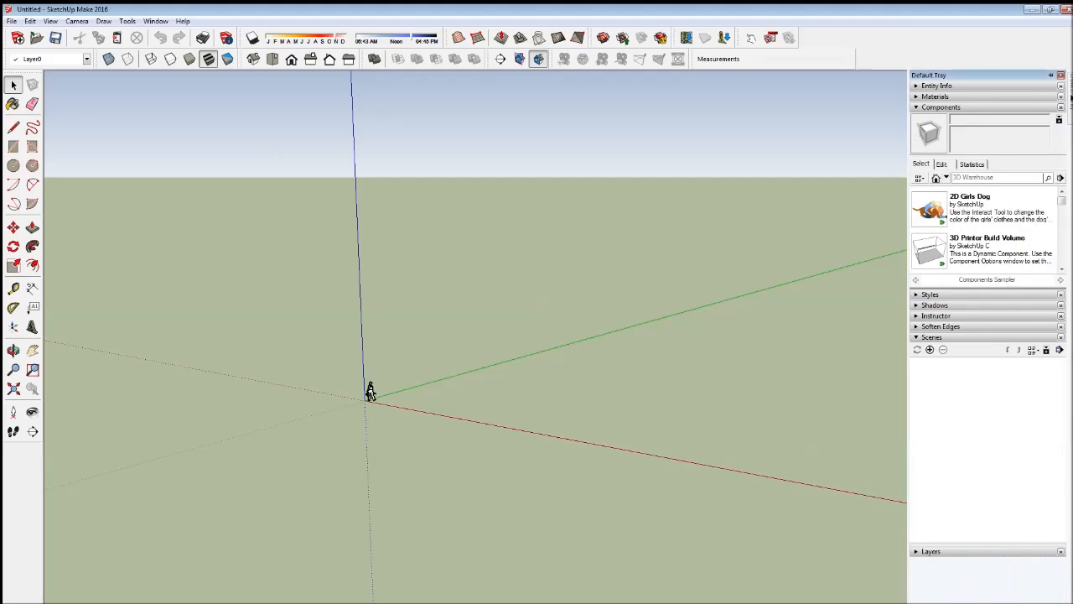
# - Try the Dark Green and Orange, Redish Brown, Red Brick, and Orange and Green styles from the Color Sets collection
pyautogui.click(917, 107)
pyautogui.click(917, 118)
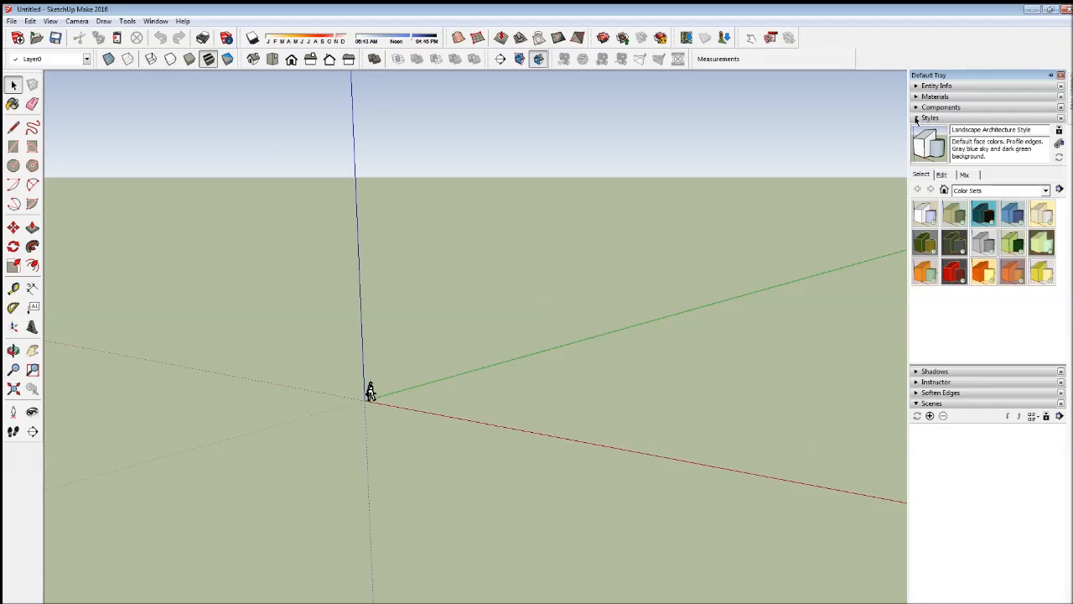
pyautogui.click(955, 245)
pyautogui.click(985, 275)
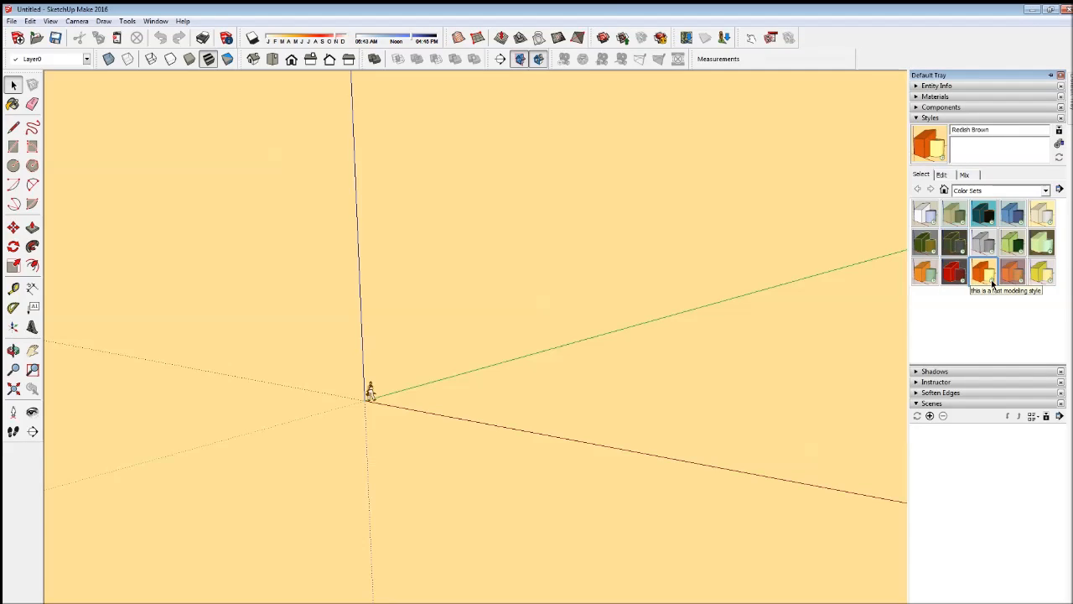
pyautogui.click(962, 281)
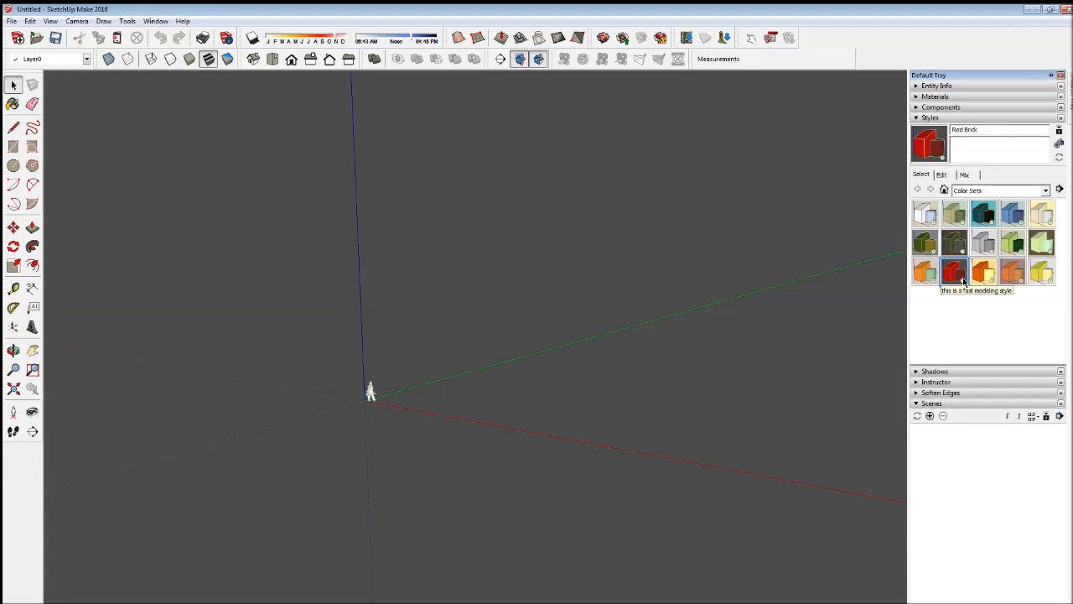
pyautogui.click(918, 280)
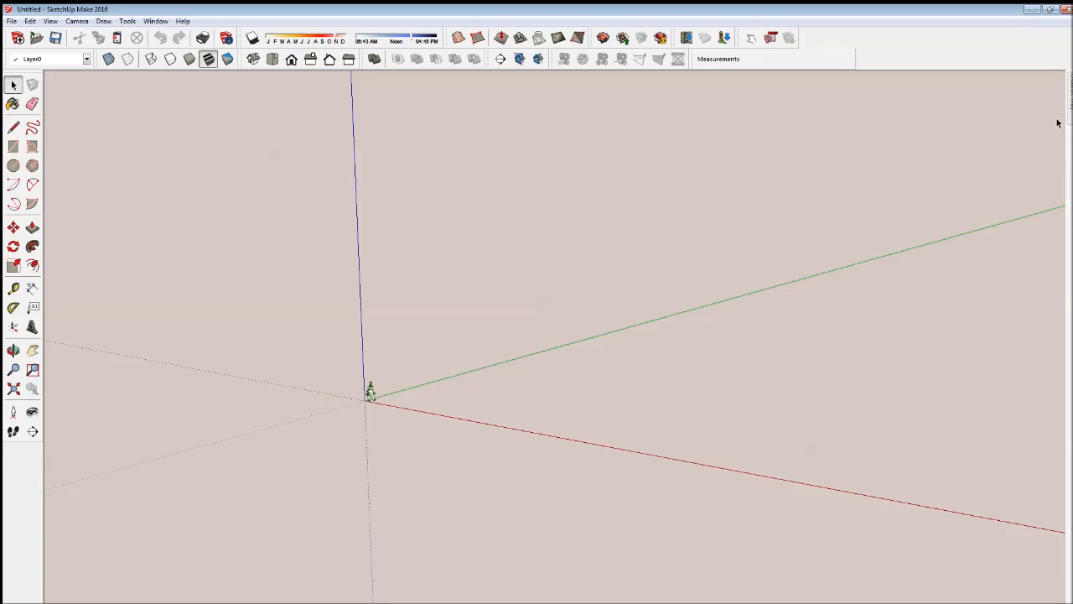
# - Reapply the Landscape Architecture Style from the styles stored in the model
pyautogui.moveTo(1069, 100)
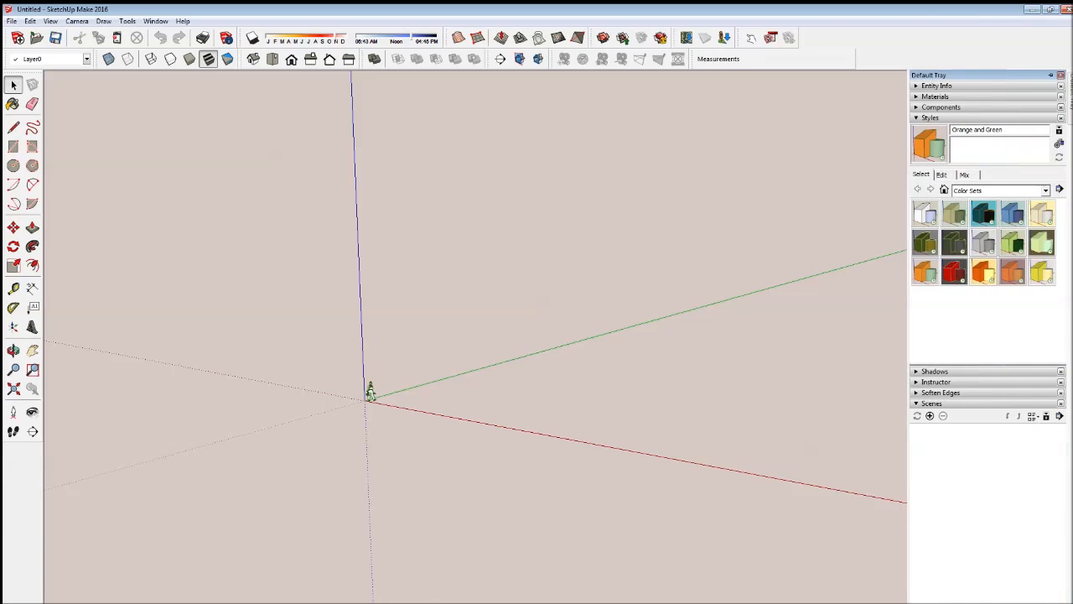
pyautogui.click(1001, 192)
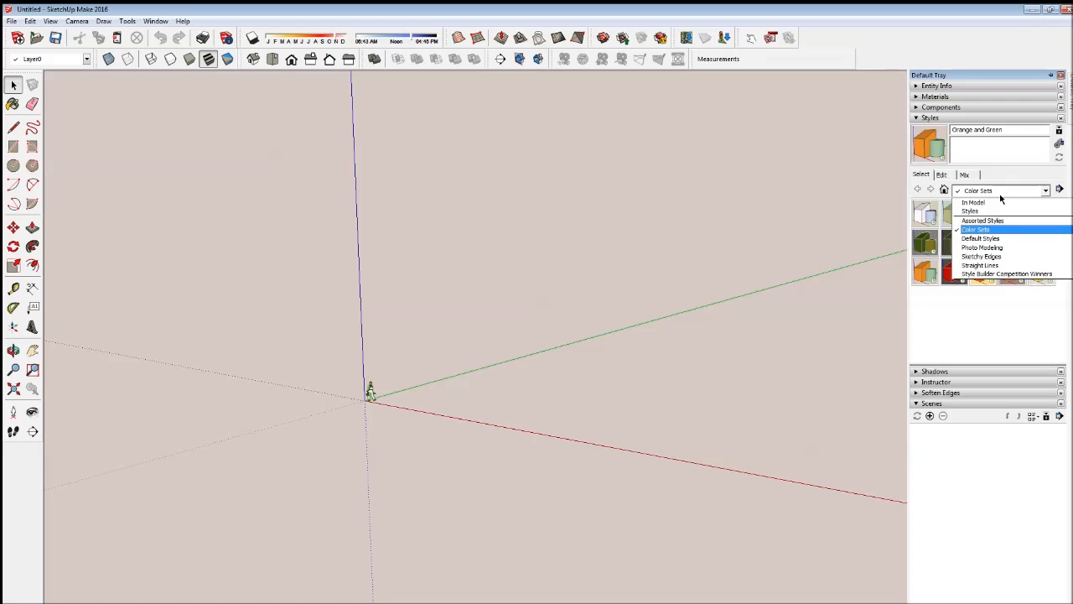
pyautogui.click(1001, 202)
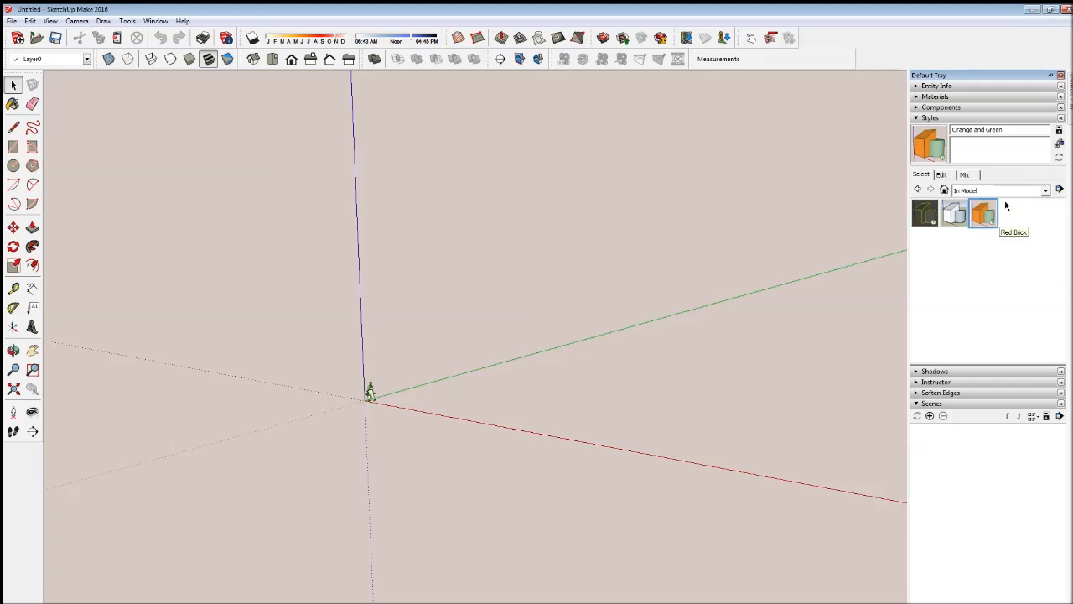
pyautogui.click(970, 190)
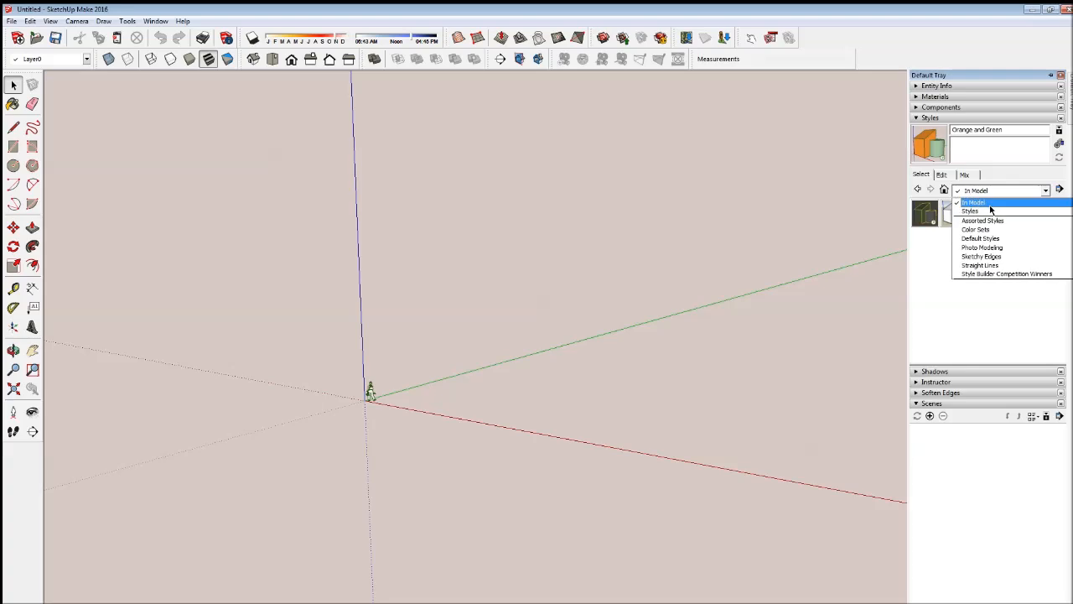
pyautogui.click(934, 265)
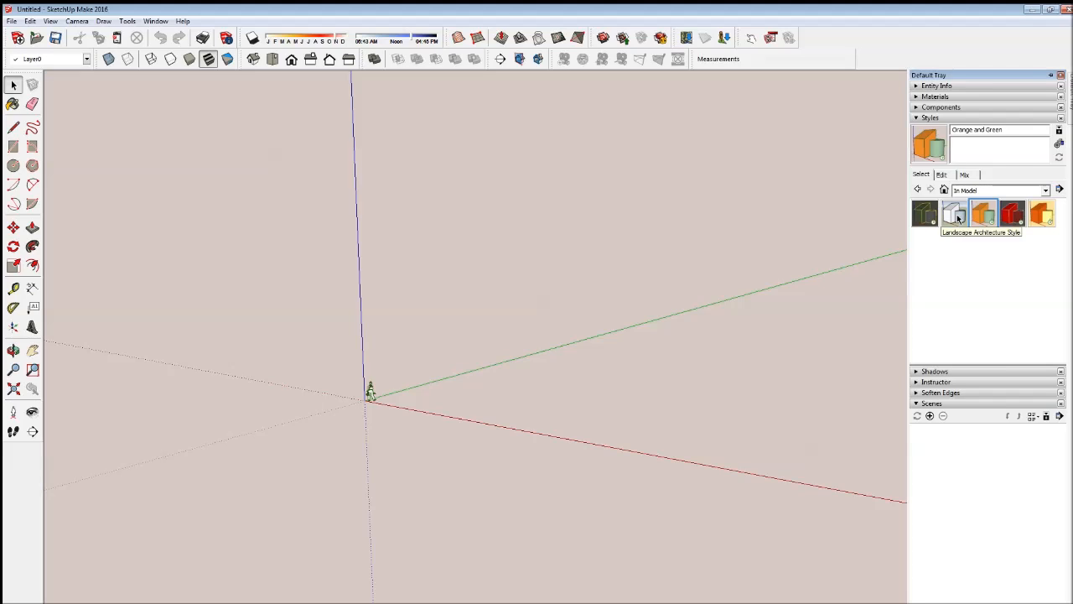
pyautogui.click(959, 218)
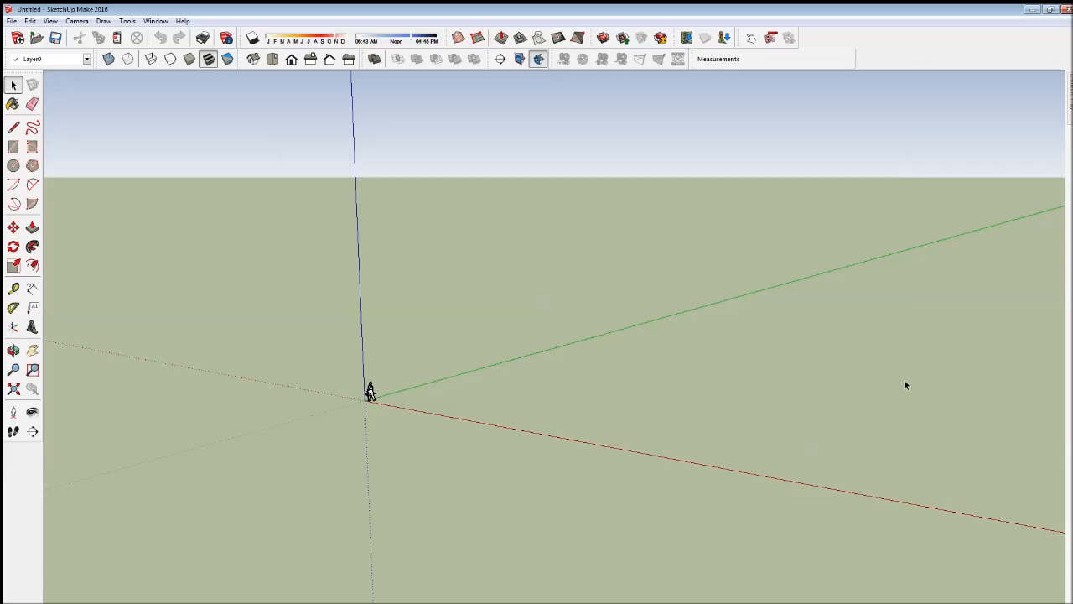
# - Delete the default person figure standing at the origin
pyautogui.click(13, 350)
pyautogui.moveTo(436, 444); pyautogui.dragTo(459, 462)
pyautogui.scroll(5, 369, 383)
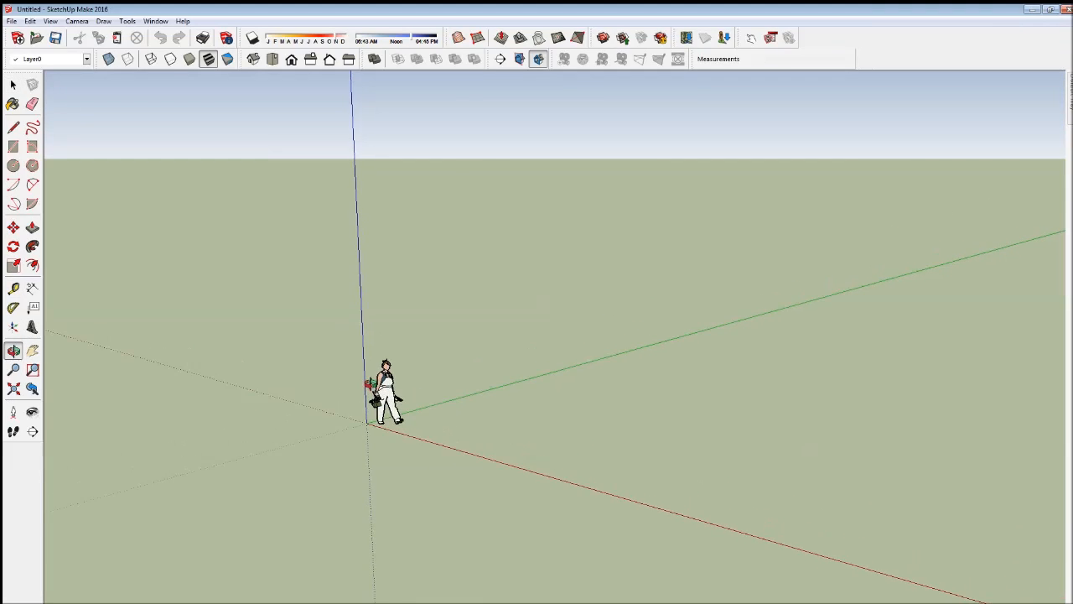
pyautogui.click(15, 84)
pyautogui.moveTo(319, 328); pyautogui.dragTo(480, 477)
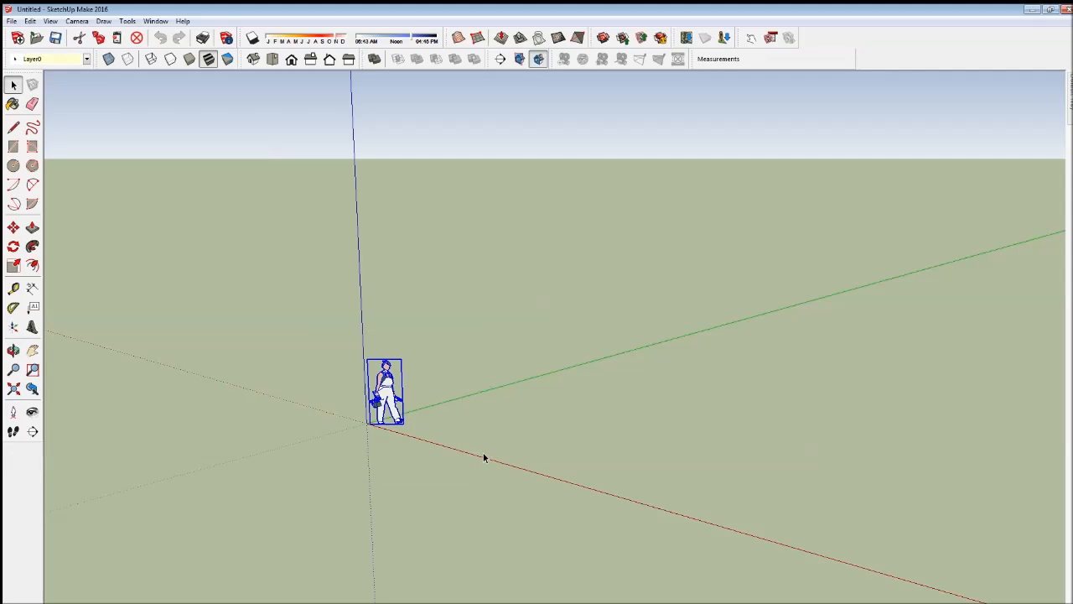
pyautogui.press('Delete')
# - Draw three S-shaped freehand contour curves on the ground, spaced out along the green axis and starting from the origin
pyautogui.click(32, 126)
pyautogui.moveTo(367, 421)
pyautogui.mouseDown()
pyautogui.moveTo(504, 477)
pyautogui.moveTo(667, 509)
pyautogui.mouseUp()
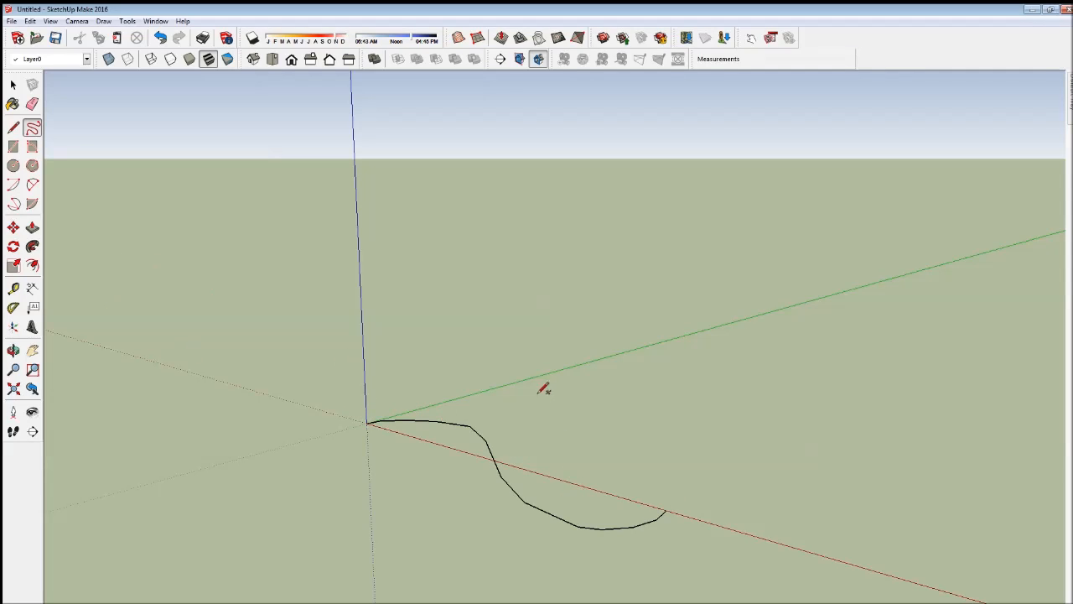
pyautogui.moveTo(527, 379); pyautogui.dragTo(824, 394)
pyautogui.moveTo(707, 329); pyautogui.dragTo(926, 326)
# - Raise the middle contour curve about 1.41 m along the blue axis
pyautogui.press('o')
pyautogui.moveTo(649, 450); pyautogui.dragTo(383, 442)
pyautogui.moveTo(473, 566)
pyautogui.mouseDown()
pyautogui.moveTo(496, 472)
pyautogui.moveTo(498, 537)
pyautogui.moveTo(591, 437)
pyautogui.mouseUp()
pyautogui.click(13, 84)
pyautogui.moveTo(385, 337); pyautogui.dragTo(433, 404)
pyautogui.click(440, 370)
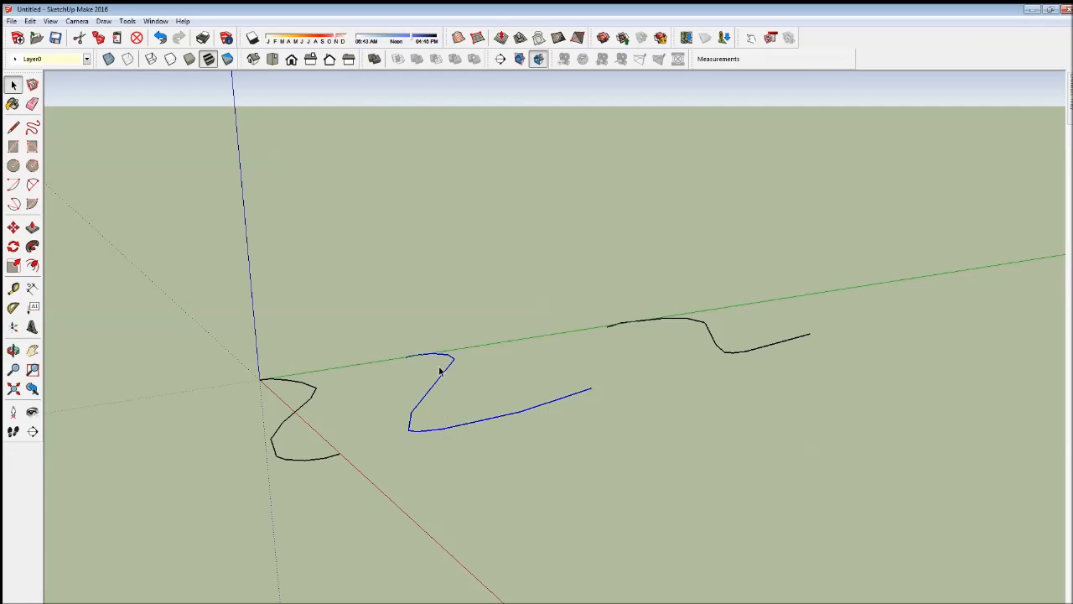
pyautogui.click(13, 227)
pyautogui.moveTo(255, 377); pyautogui.dragTo(259, 344)
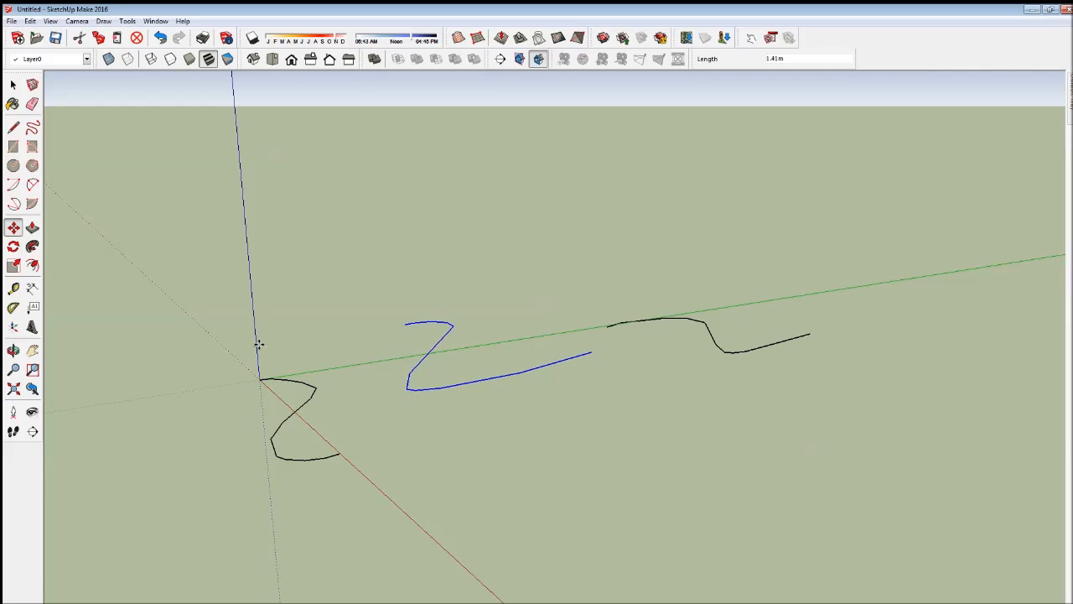
# - Raise the contour curve farthest from the origin about 2.5 m along the blue axis
pyautogui.click(13, 85)
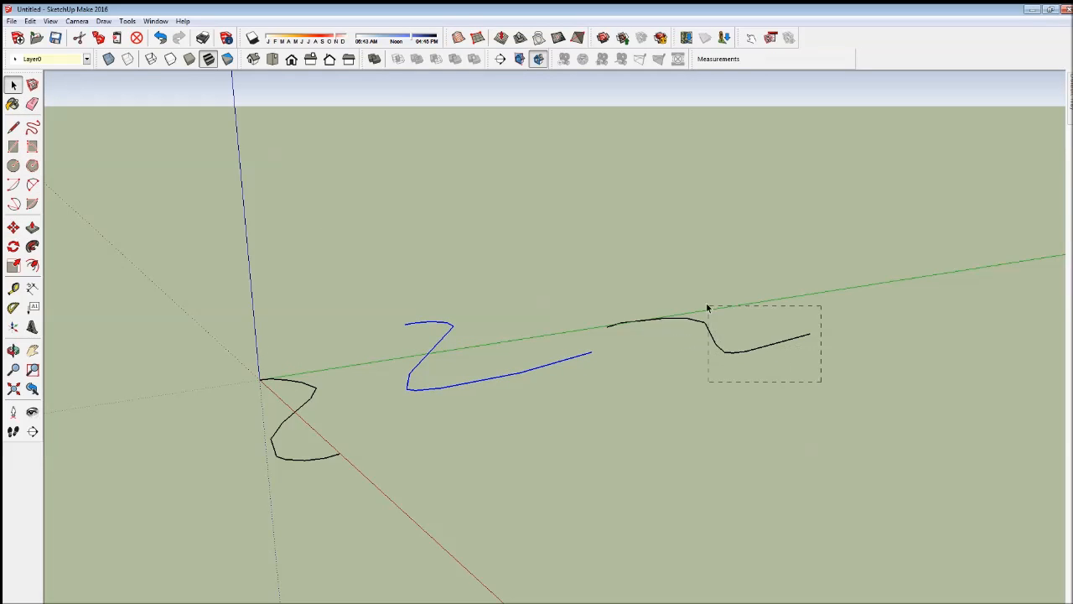
pyautogui.click(14, 228)
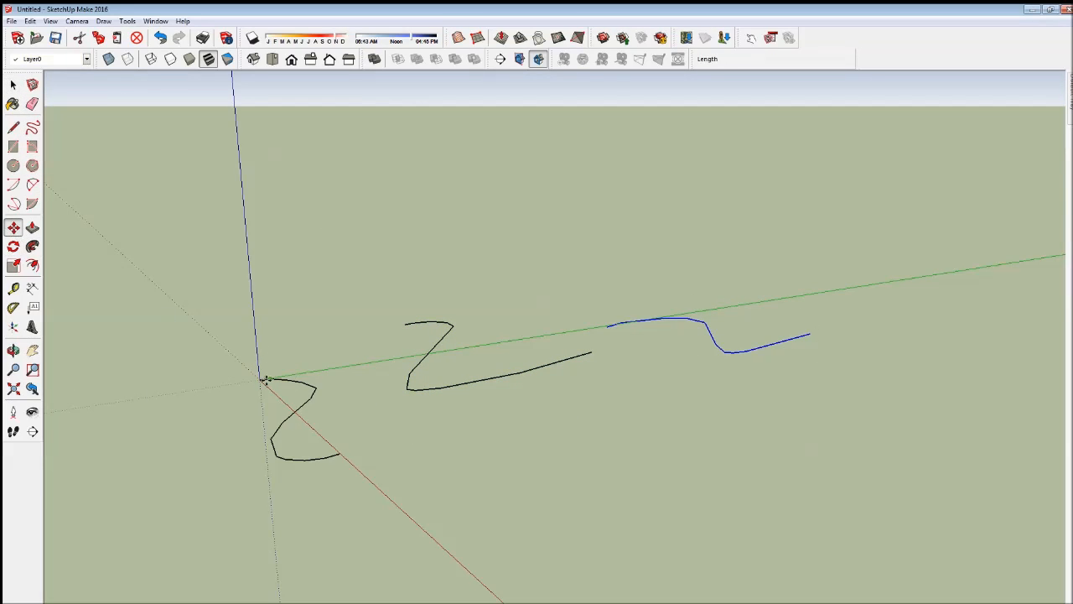
pyautogui.moveTo(261, 376); pyautogui.dragTo(257, 325)
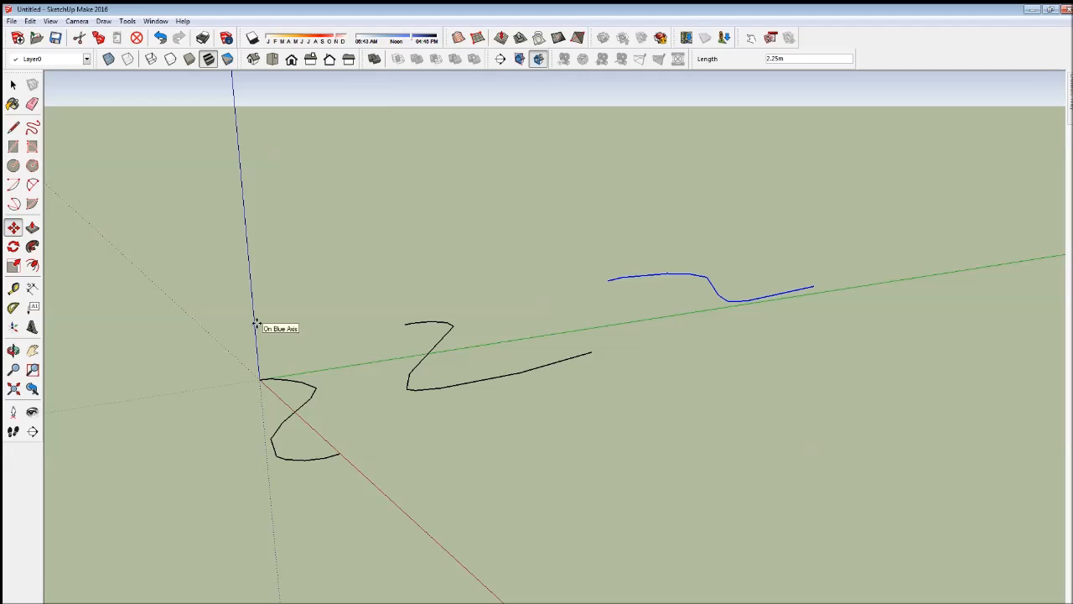
pyautogui.moveTo(257, 325); pyautogui.dragTo(257, 315)
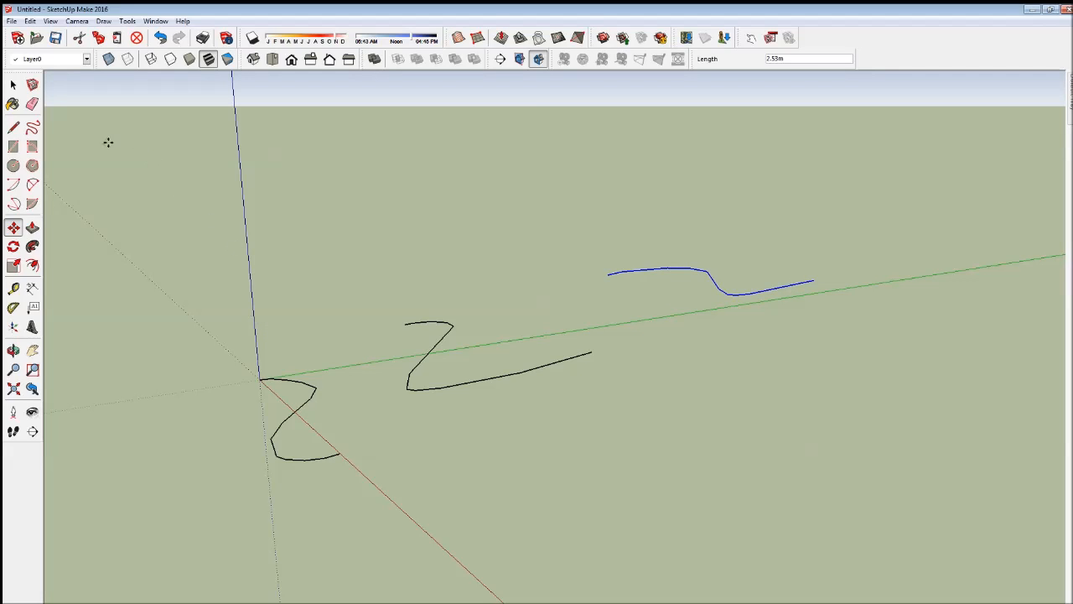
# - Generate a terrain surface from all three contour curves with the Sandbox From Contours command
pyautogui.click(13, 85)
pyautogui.click(66, 334)
pyautogui.click(14, 351)
pyautogui.moveTo(262, 424); pyautogui.dragTo(300, 526)
pyautogui.click(13, 87)
pyautogui.moveTo(192, 171)
pyautogui.mouseDown()
pyautogui.moveTo(714, 520)
pyautogui.moveTo(859, 546)
pyautogui.mouseUp()
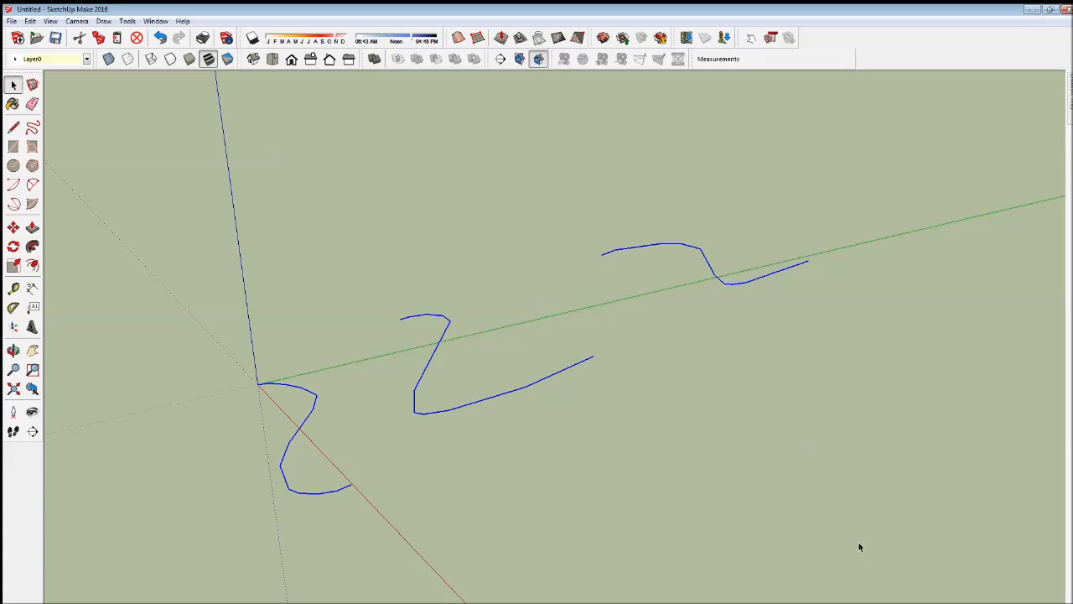
pyautogui.click(458, 38)
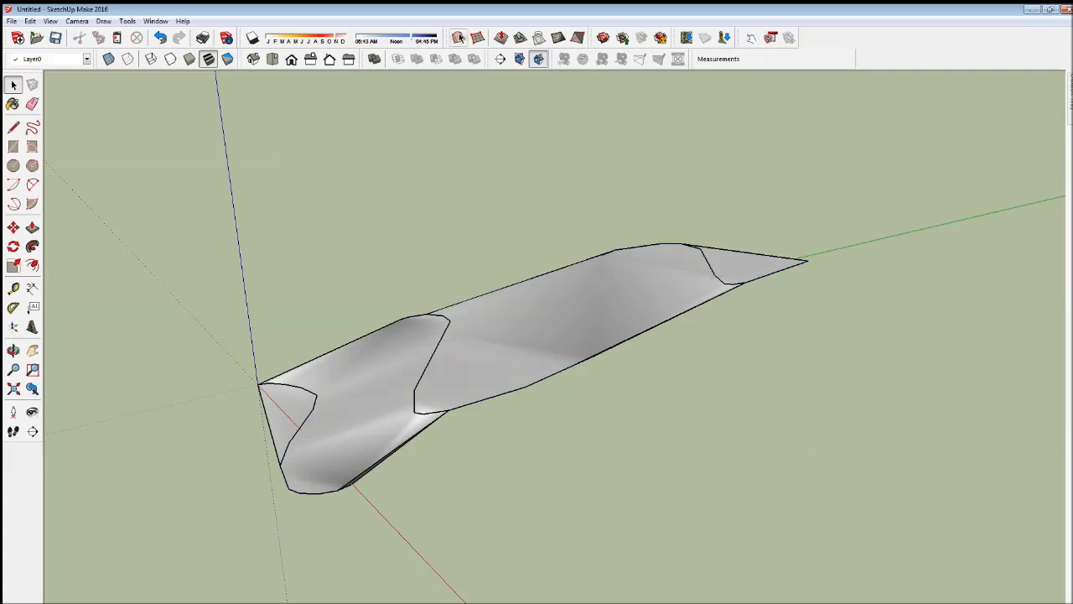
# - Move the terrain surface along the red axis, clear of its contour curves
pyautogui.click(14, 350)
pyautogui.moveTo(353, 352); pyautogui.dragTo(265, 420)
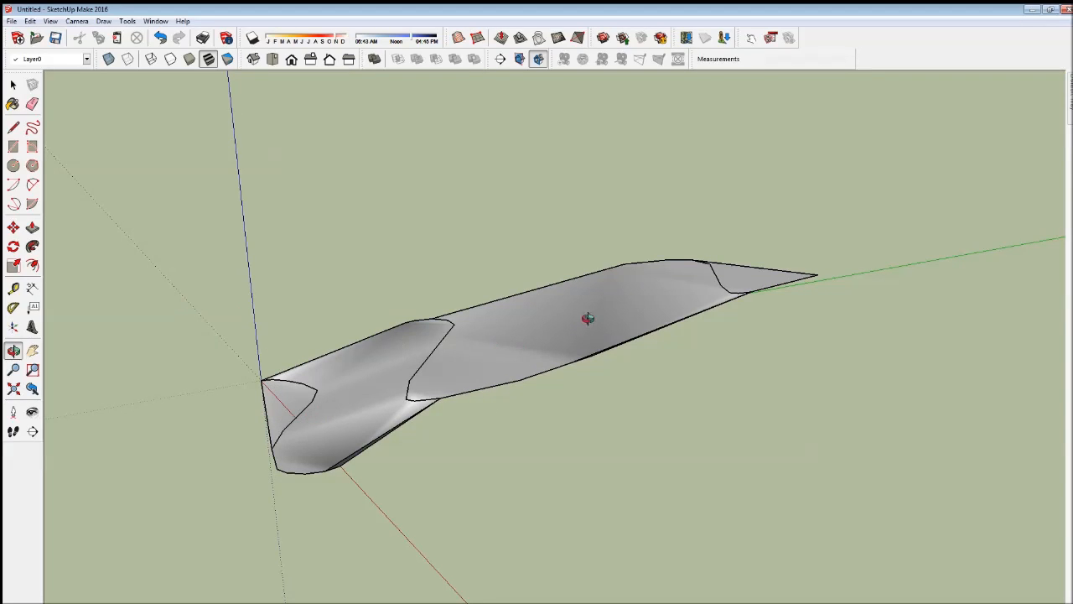
pyautogui.click(13, 84)
pyautogui.moveTo(148, 172); pyautogui.dragTo(370, 303, button='middle')
pyautogui.click(376, 337)
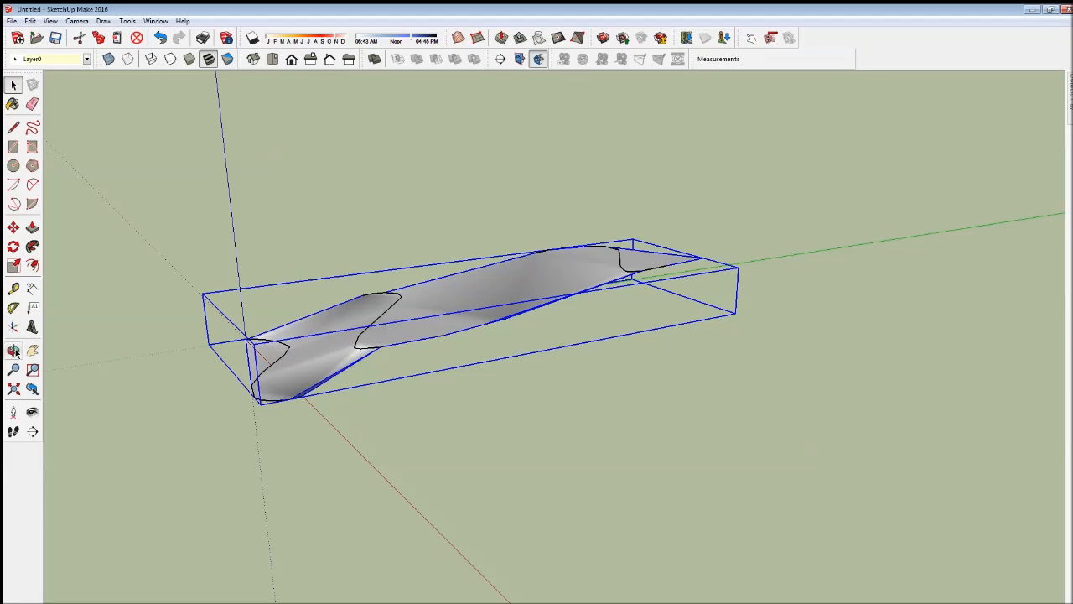
pyautogui.click(13, 227)
pyautogui.click(126, 327)
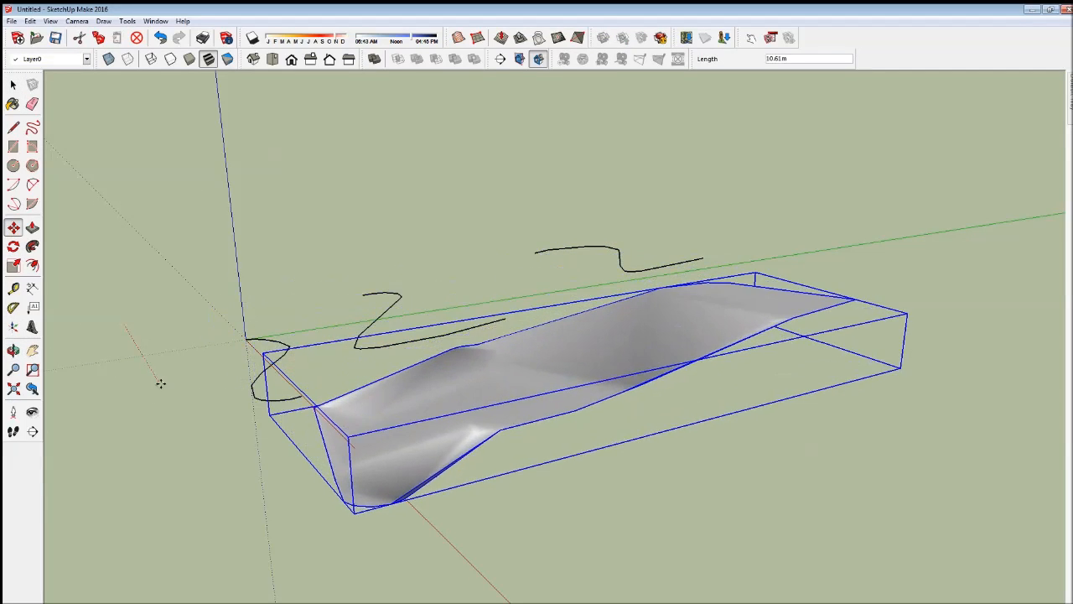
pyautogui.click(173, 404)
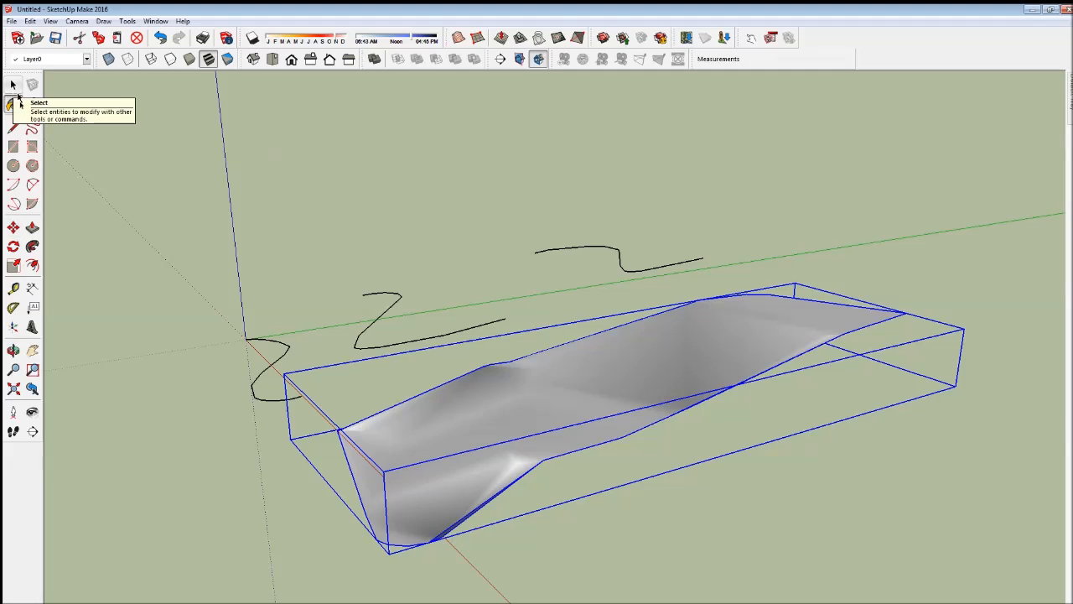
# - Draw a rectangle of about 2.21 by 5.33 m on the ground between the contour curves and the terrain
pyautogui.click(14, 85)
pyautogui.click(122, 366)
pyautogui.click(13, 350)
pyautogui.moveTo(84, 367); pyautogui.dragTo(234, 352)
pyautogui.moveTo(346, 430); pyautogui.dragTo(598, 430)
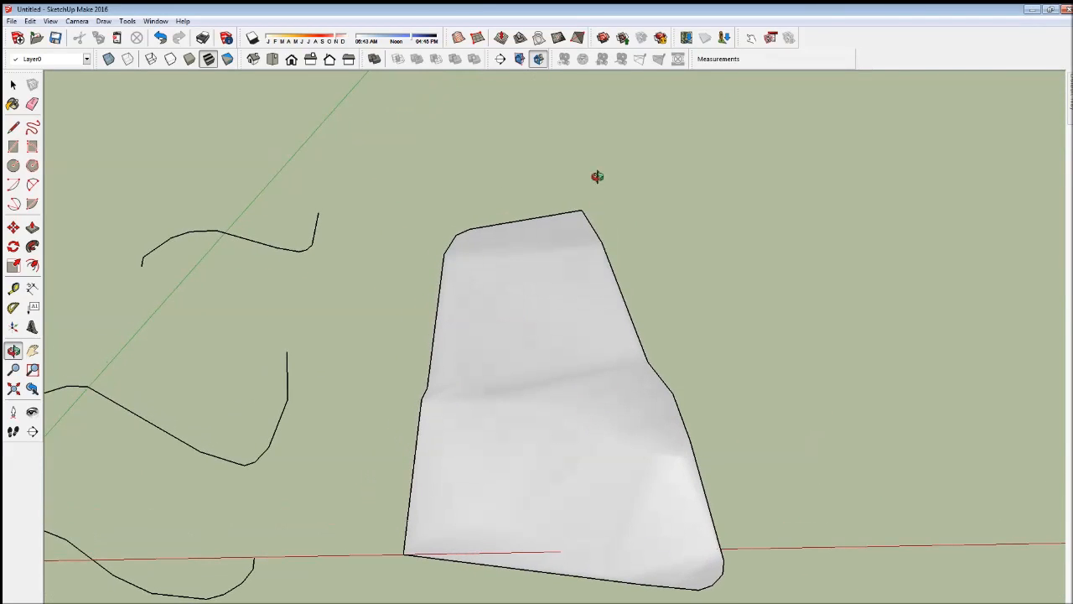
pyautogui.click(12, 146)
pyautogui.click(342, 306)
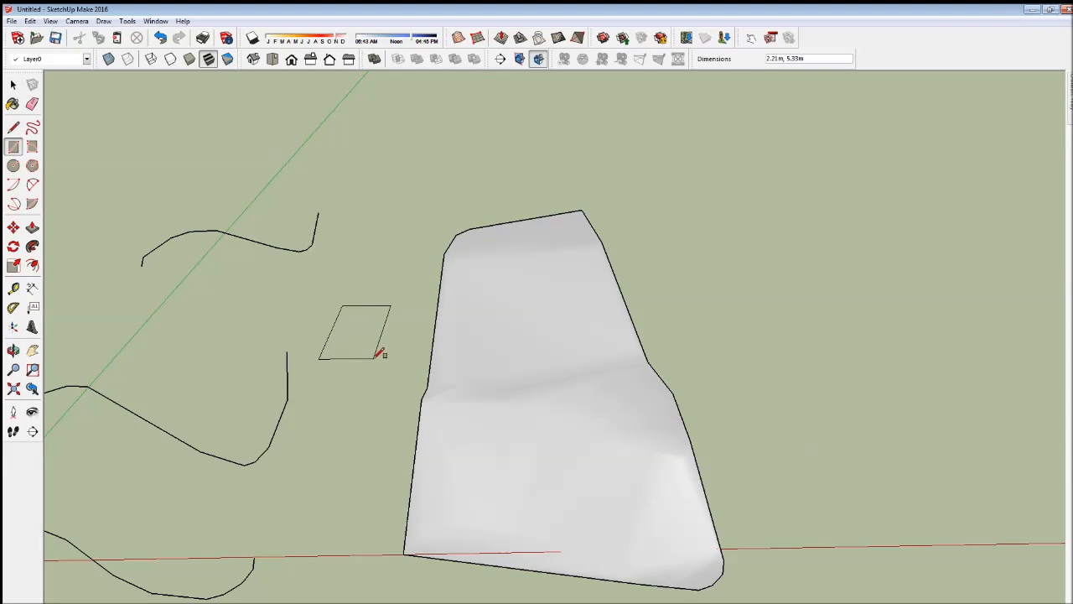
pyautogui.click(375, 359)
# - Push/Pull the rectangle up 1.5 m into a box
pyautogui.click(32, 226)
pyautogui.click(346, 355)
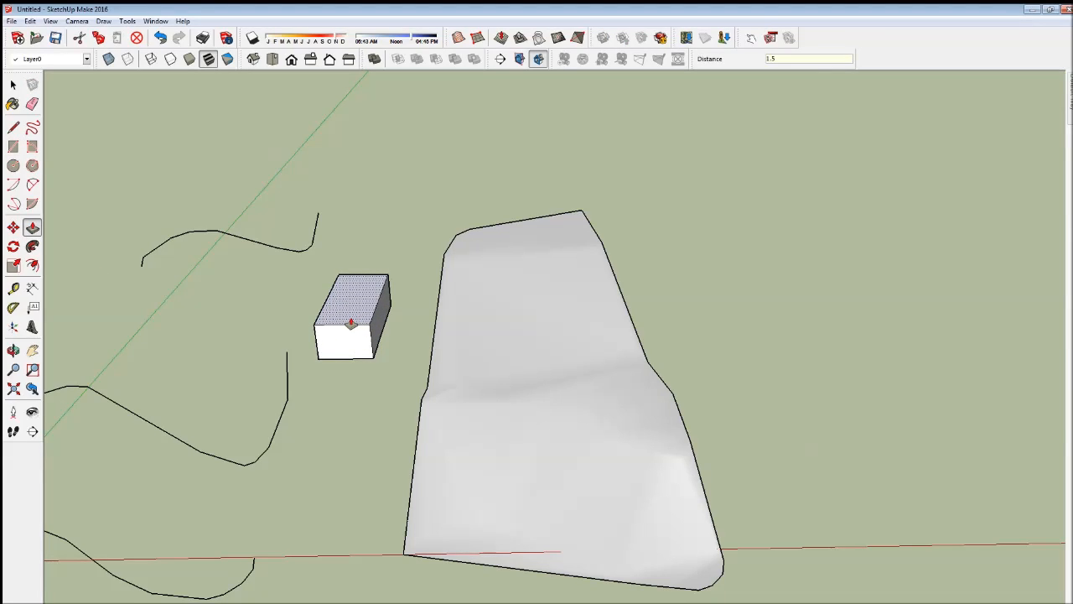
pyautogui.press('Return')
# - Draw a lengthwise centre line on the box's top face and raise it about 1.35 m to form a gable roof
pyautogui.click(14, 126)
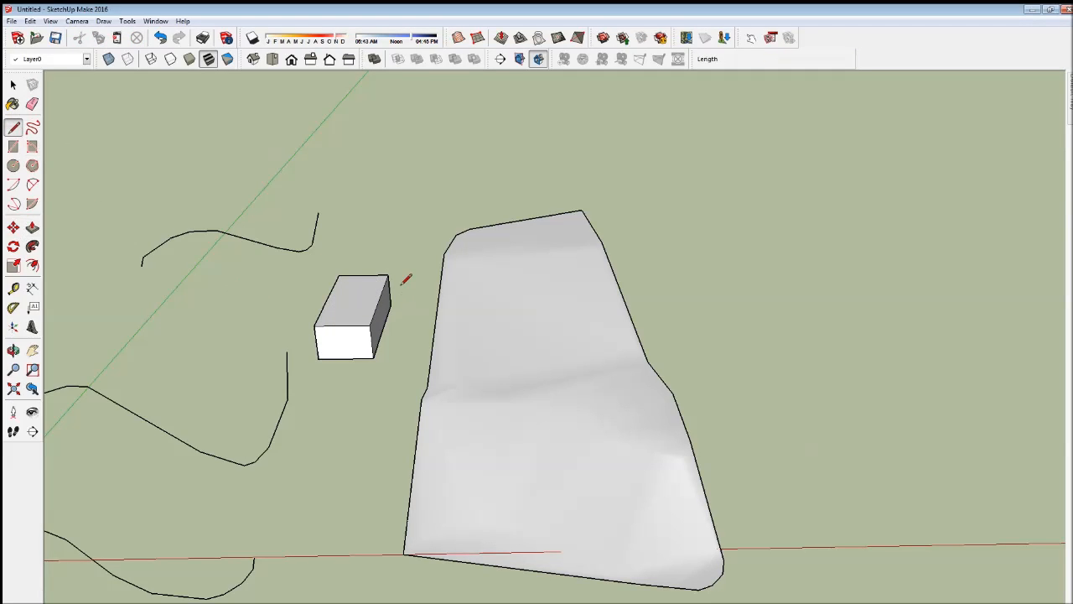
pyautogui.click(363, 275)
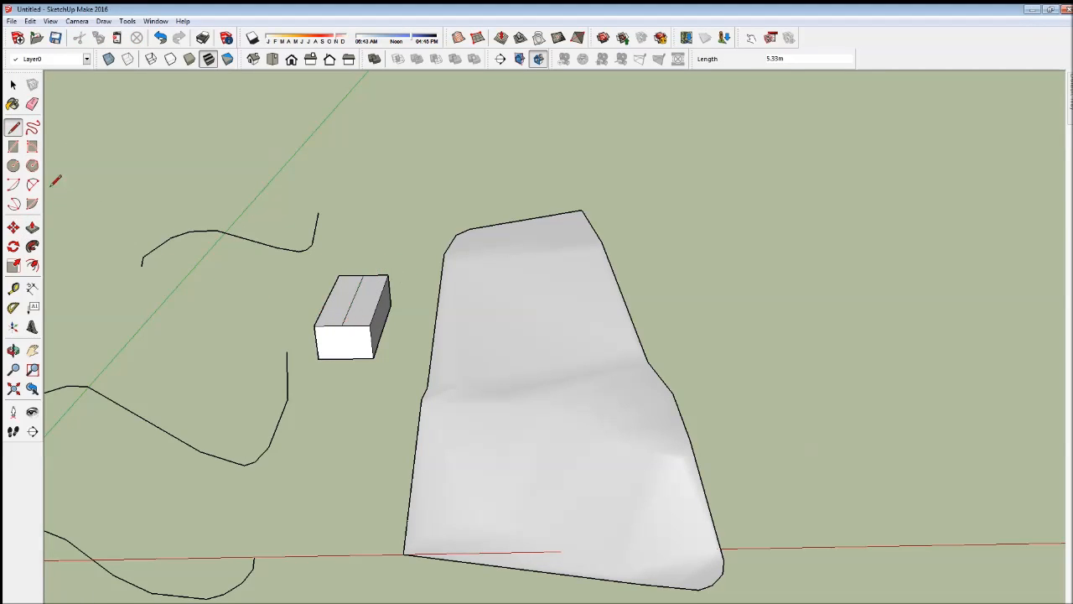
pyautogui.click(14, 227)
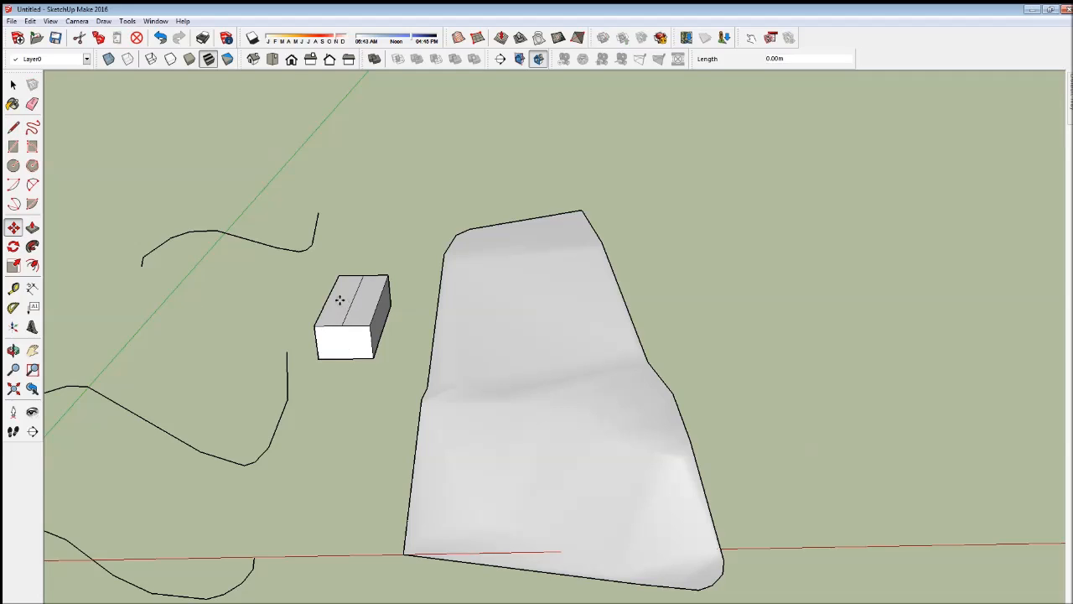
pyautogui.hotkey('ctrl', 'z')
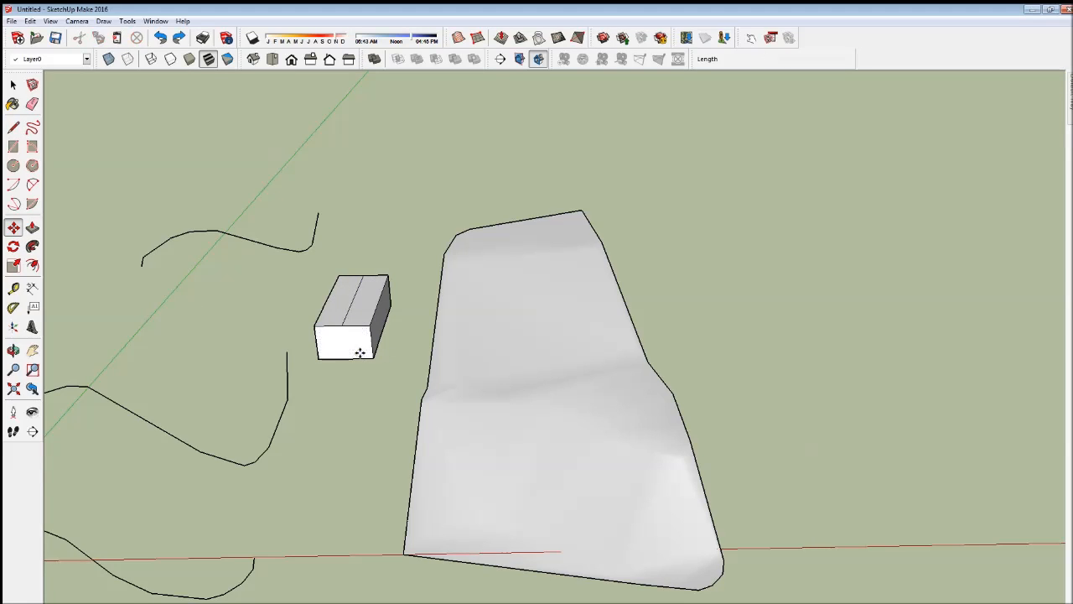
pyautogui.moveTo(352, 302); pyautogui.dragTo(350, 277)
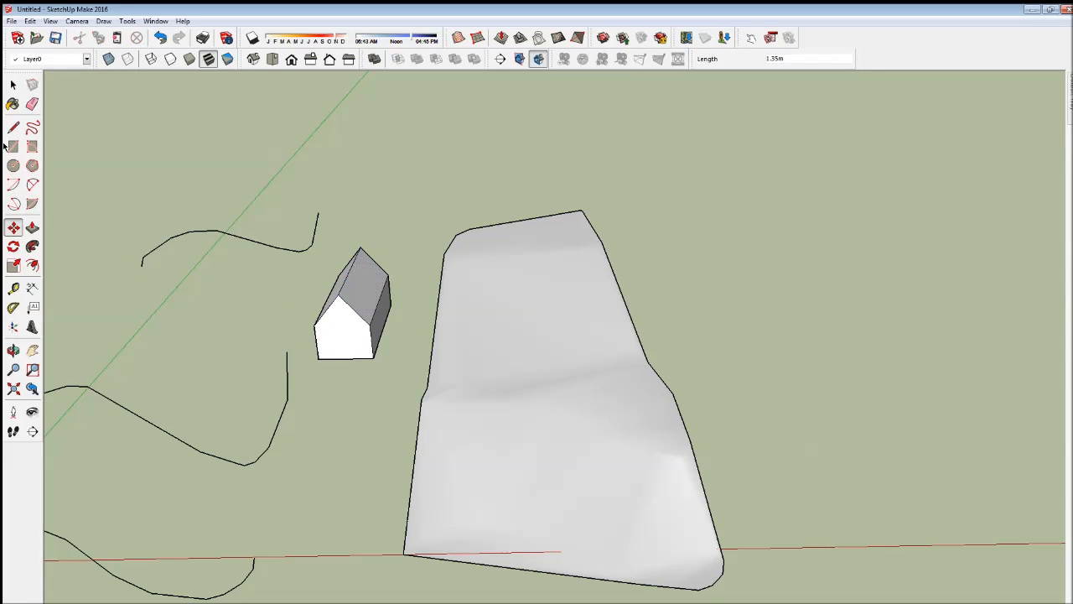
# - Combine all of the house's connected faces and edges into a single object
pyautogui.click(13, 84)
pyautogui.click(363, 284)
pyautogui.tripleClick(353, 335)
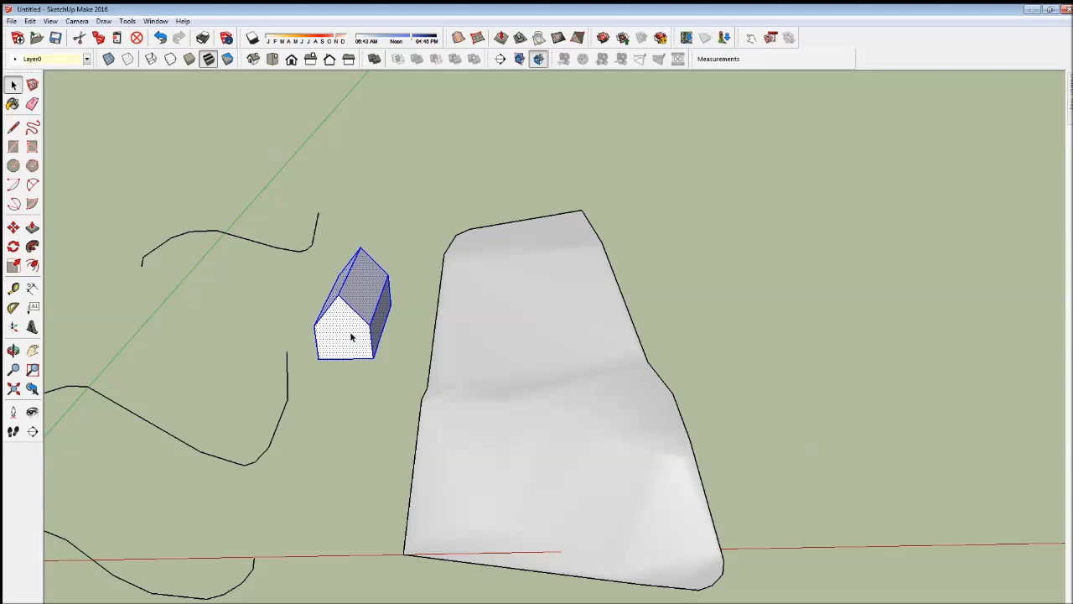
pyautogui.press('g')
pyautogui.click(472, 373)
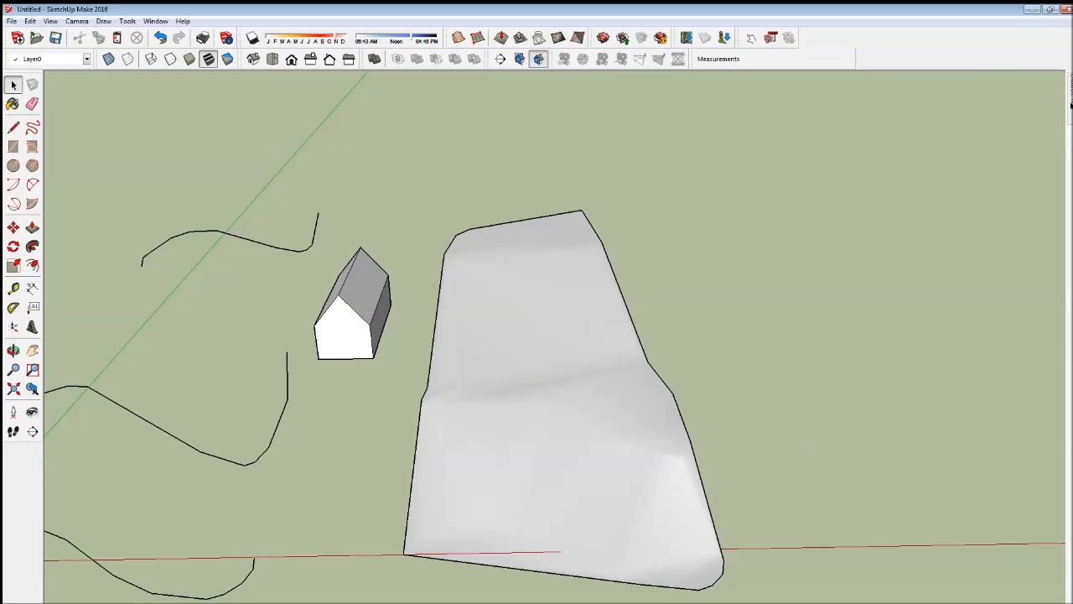
# - Insert another instance of the house component from the model's components onto the narrower end of the terrain
pyautogui.moveTo(1069, 104)
pyautogui.click(916, 117)
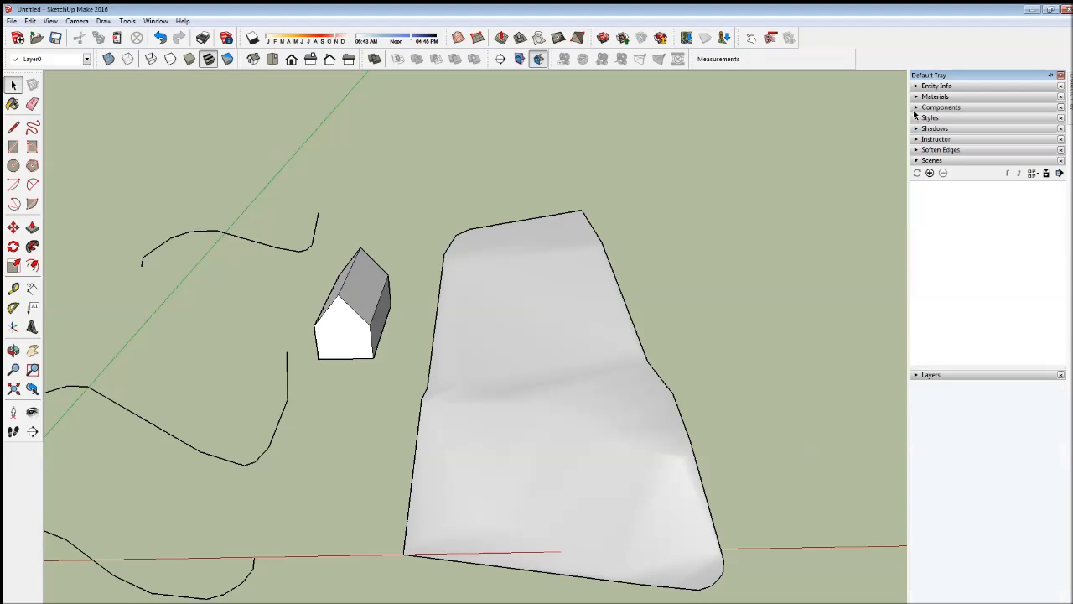
pyautogui.click(915, 107)
pyautogui.click(928, 209)
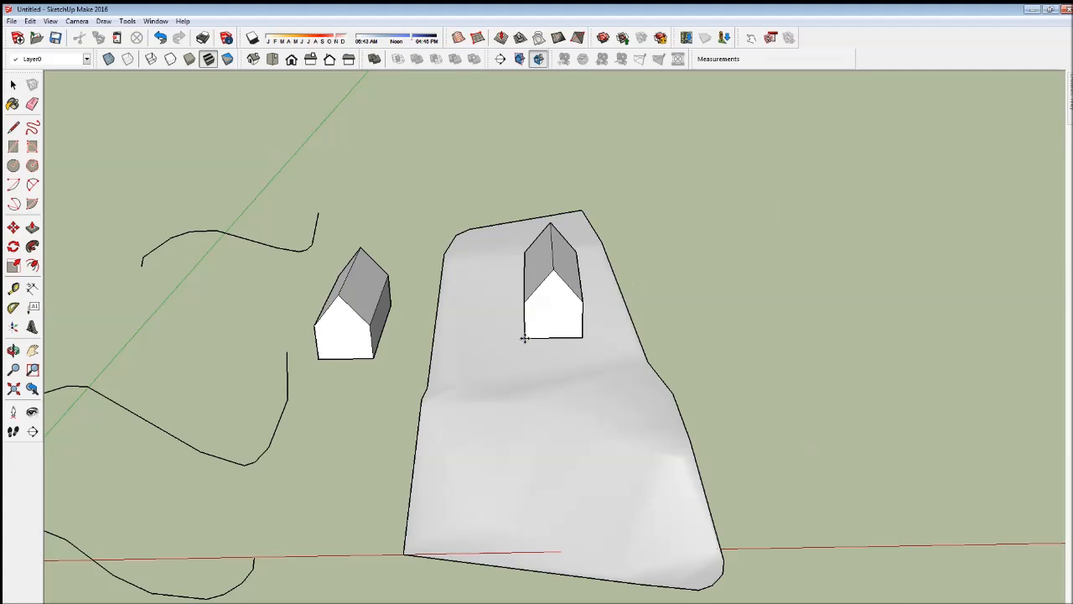
pyautogui.click(526, 357)
# - Delete the original house and all the contour curves beside the terrain
pyautogui.click(14, 85)
pyautogui.moveTo(233, 240); pyautogui.dragTo(203, 179)
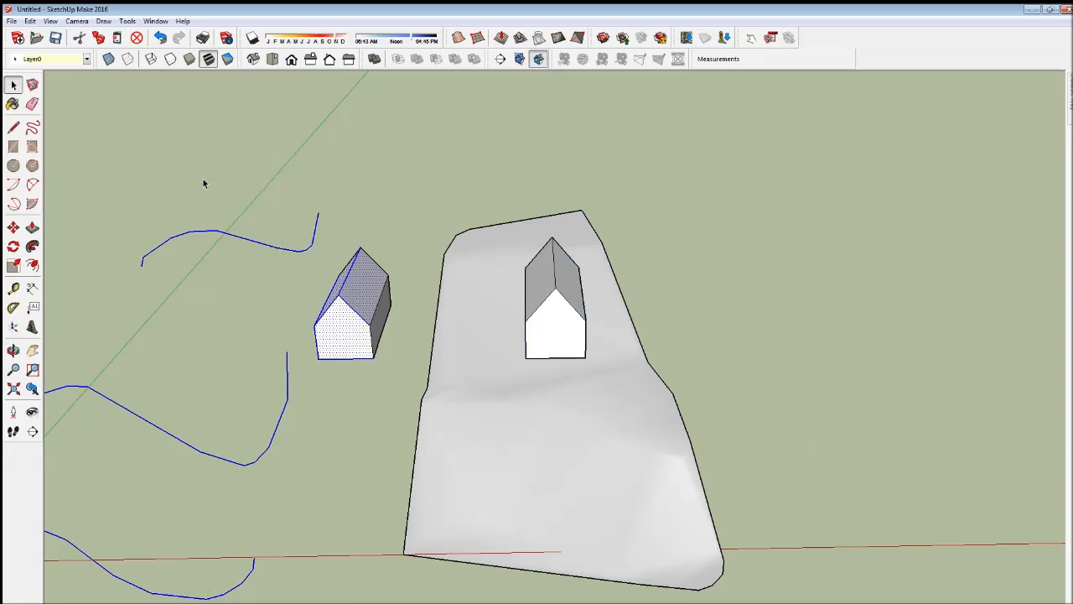
pyautogui.press('Delete')
pyautogui.moveTo(378, 363); pyautogui.dragTo(321, 223)
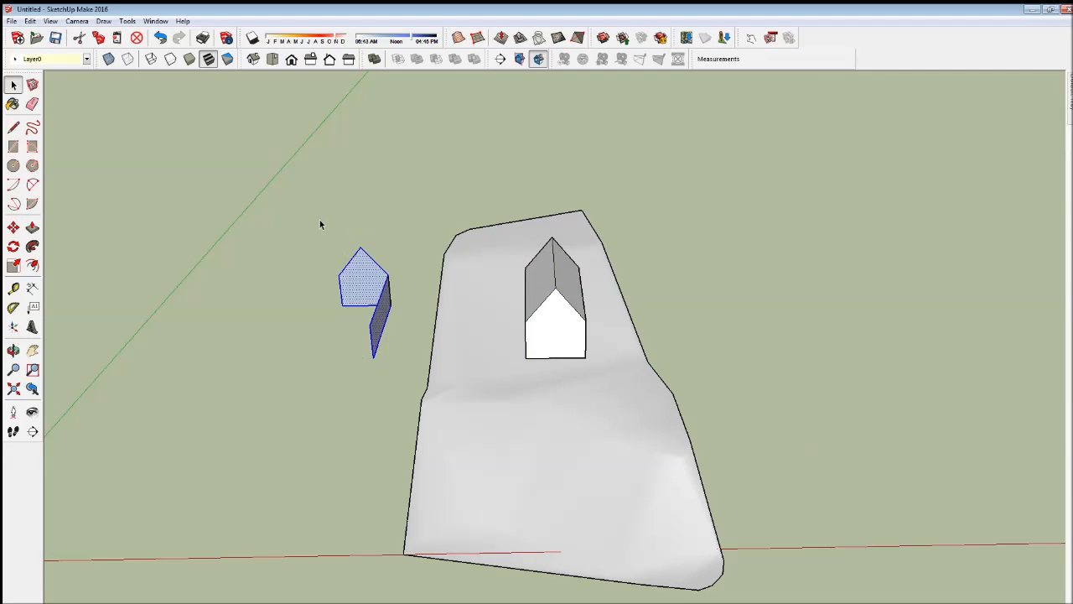
pyautogui.press('Delete')
# - Move the house vertically up about 1.4 m so it sits above the terrain surface
pyautogui.moveTo(351, 367); pyautogui.dragTo(587, 403, button='middle')
pyautogui.moveTo(527, 337); pyautogui.dragTo(319, 447, button='middle')
pyautogui.click(14, 87)
pyautogui.doubleClick(520, 287)
pyautogui.click(322, 482)
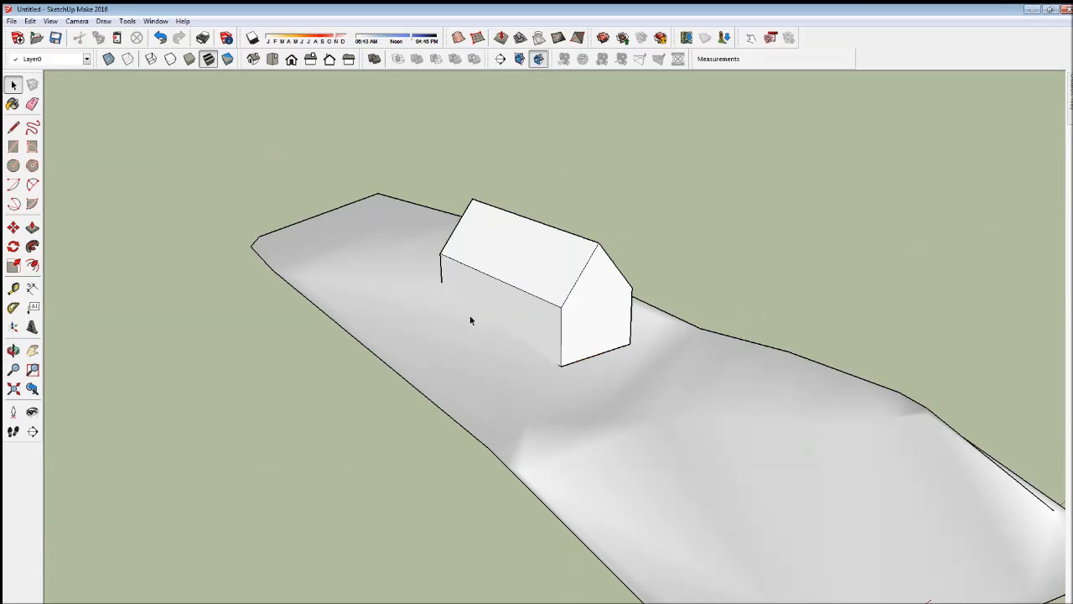
pyautogui.click(529, 290)
pyautogui.click(13, 227)
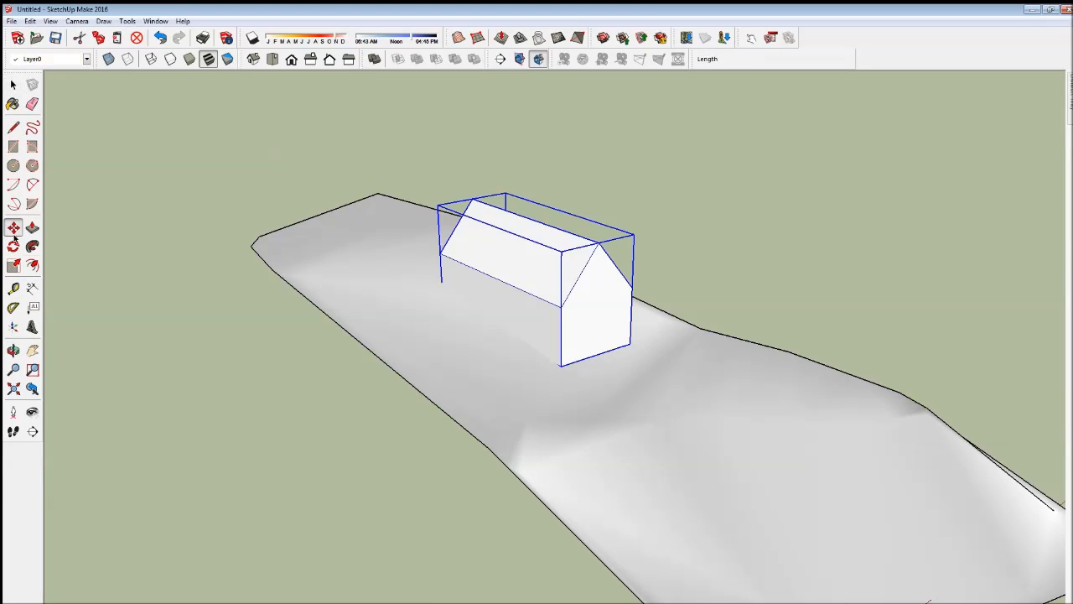
pyautogui.click(201, 453)
pyautogui.click(194, 400)
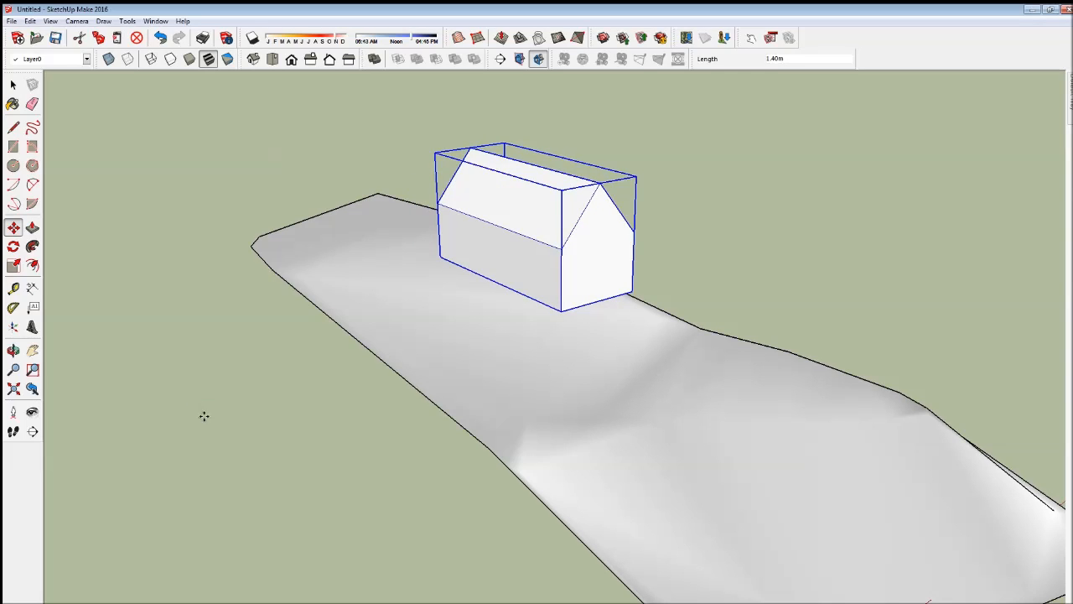
pyautogui.moveTo(269, 546)
pyautogui.mouseDown(button='middle')
pyautogui.moveTo(232, 544)
pyautogui.moveTo(419, 544)
pyautogui.moveTo(508, 441)
pyautogui.moveTo(205, 476)
pyautogui.moveTo(120, 412)
pyautogui.moveTo(75, 492)
pyautogui.moveTo(110, 532)
pyautogui.moveTo(264, 562)
pyautogui.mouseUp(button='middle')
# - Explode the terrain group into loose geometry
pyautogui.click(12, 84)
pyautogui.click(318, 255)
pyautogui.rightClick(318, 255)
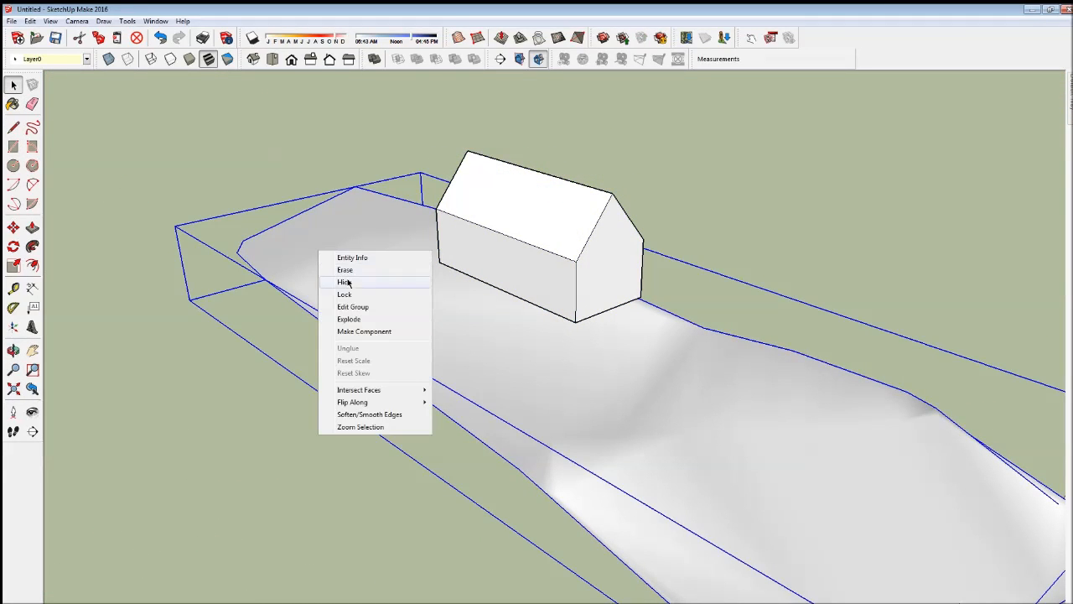
pyautogui.click(349, 319)
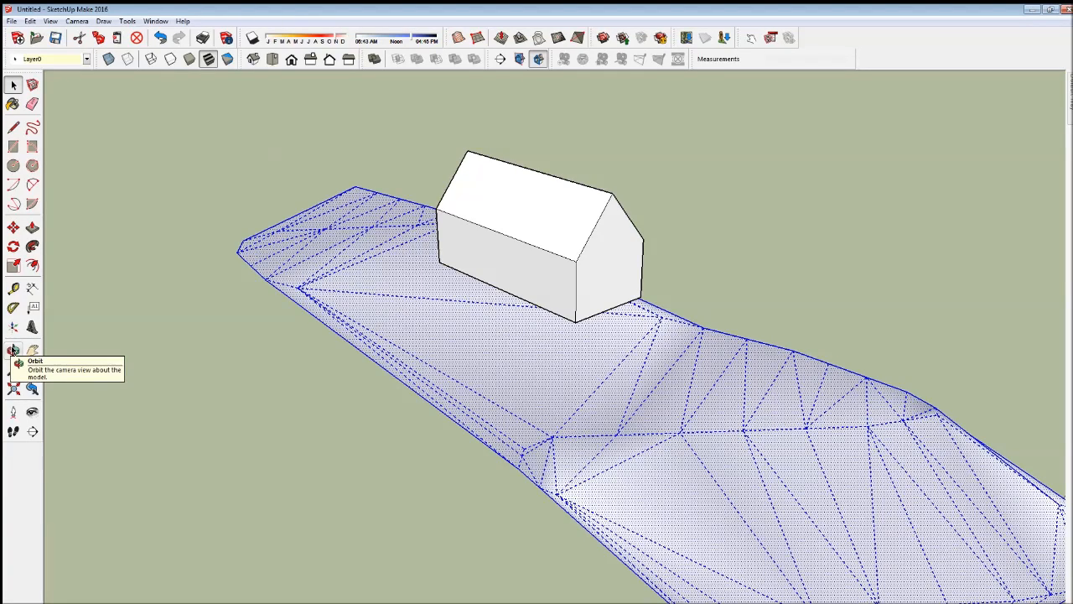
pyautogui.click(13, 350)
pyautogui.moveTo(240, 427); pyautogui.dragTo(261, 317)
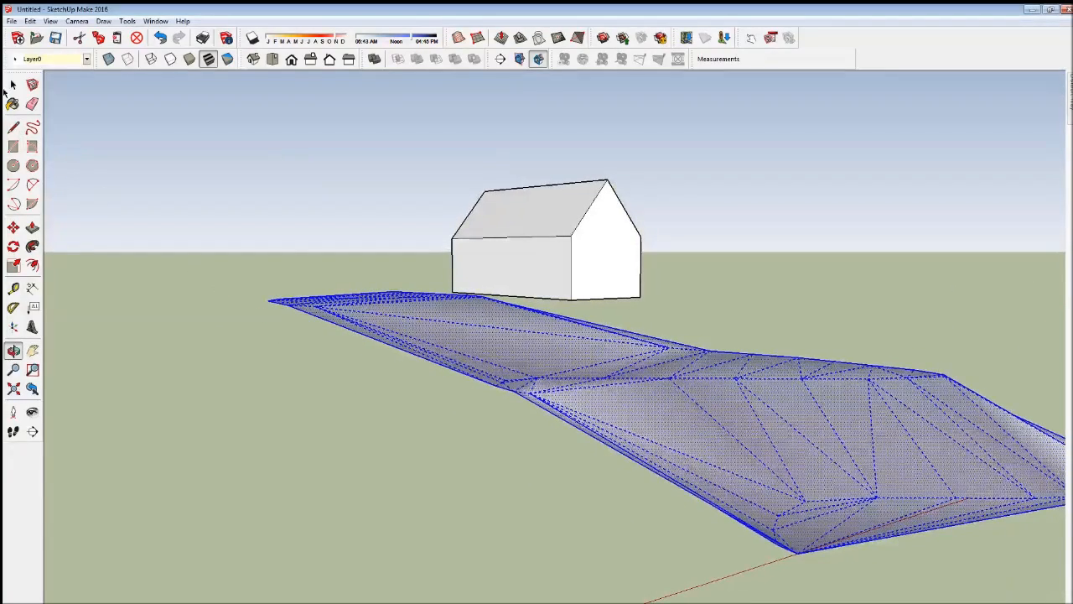
pyautogui.click(13, 84)
pyautogui.click(543, 270)
pyautogui.click(527, 267)
pyautogui.click(500, 302)
pyautogui.click(518, 275)
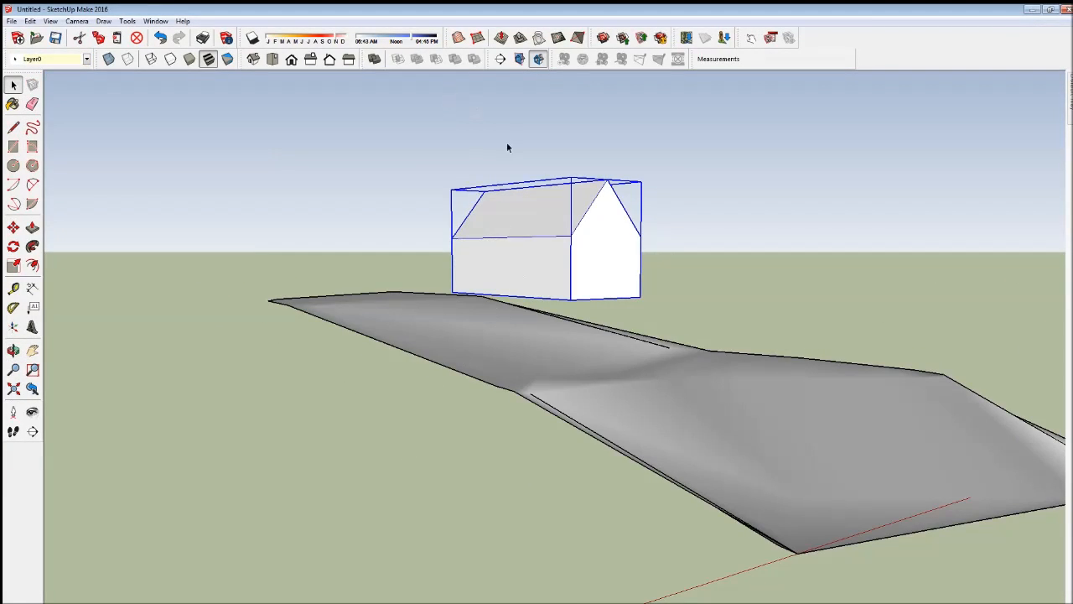
pyautogui.click(520, 38)
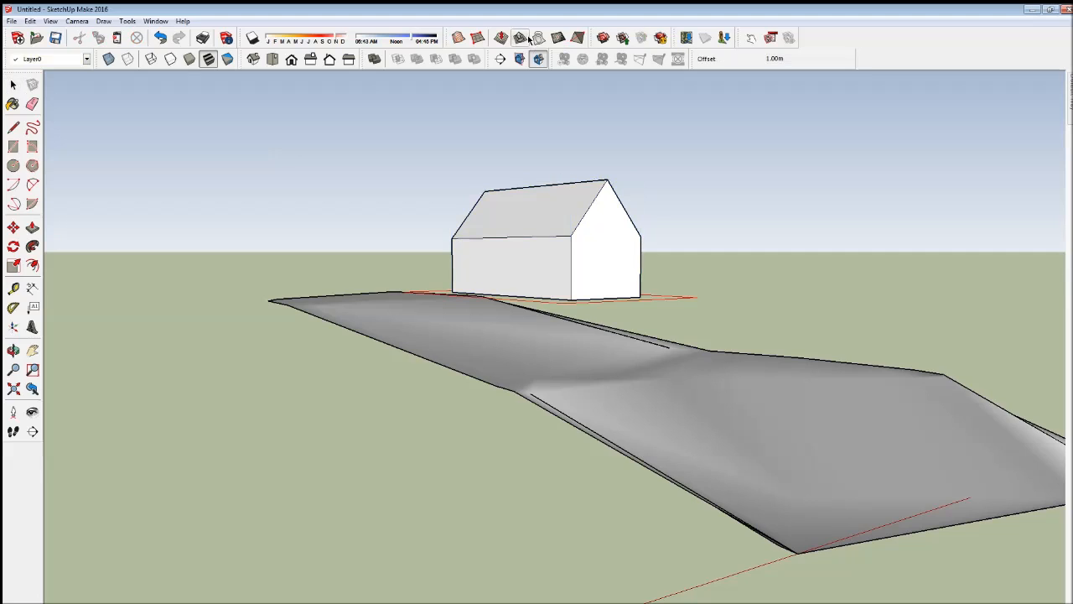
pyautogui.click(13, 350)
pyautogui.moveTo(203, 377); pyautogui.dragTo(111, 297)
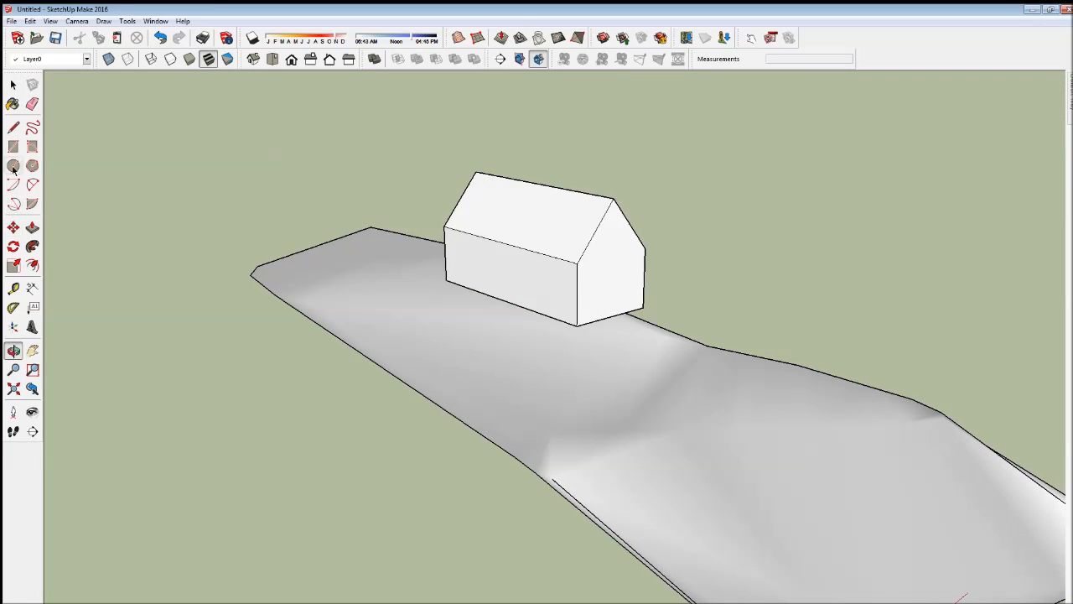
pyautogui.click(13, 227)
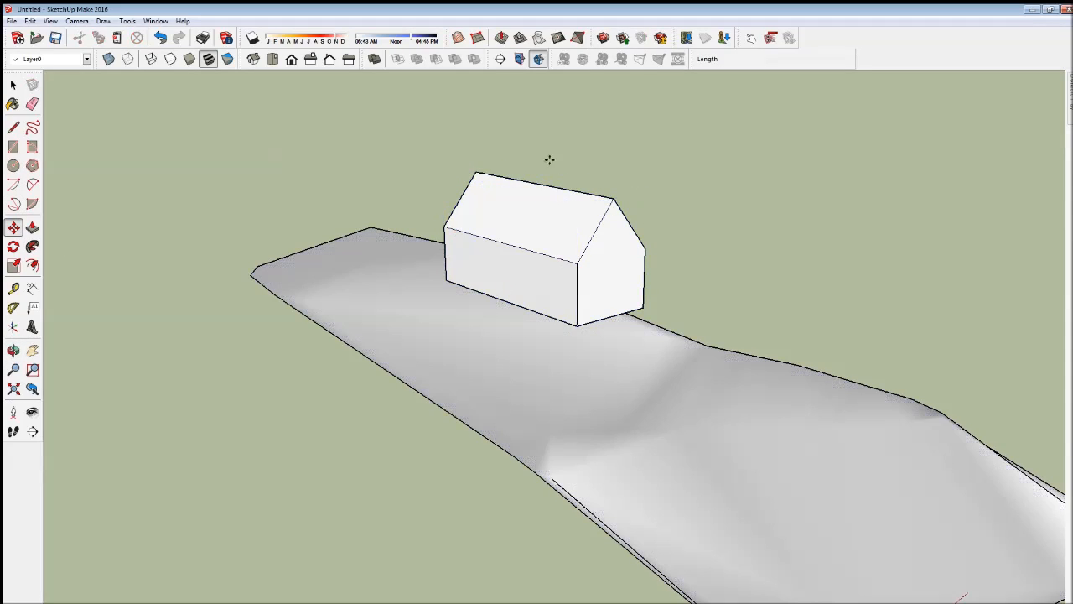
# - Stamp the house's footprint into the terrain with a 1.00 m offset, placing the flat pad just beneath the house
pyautogui.click(14, 85)
pyautogui.click(509, 261)
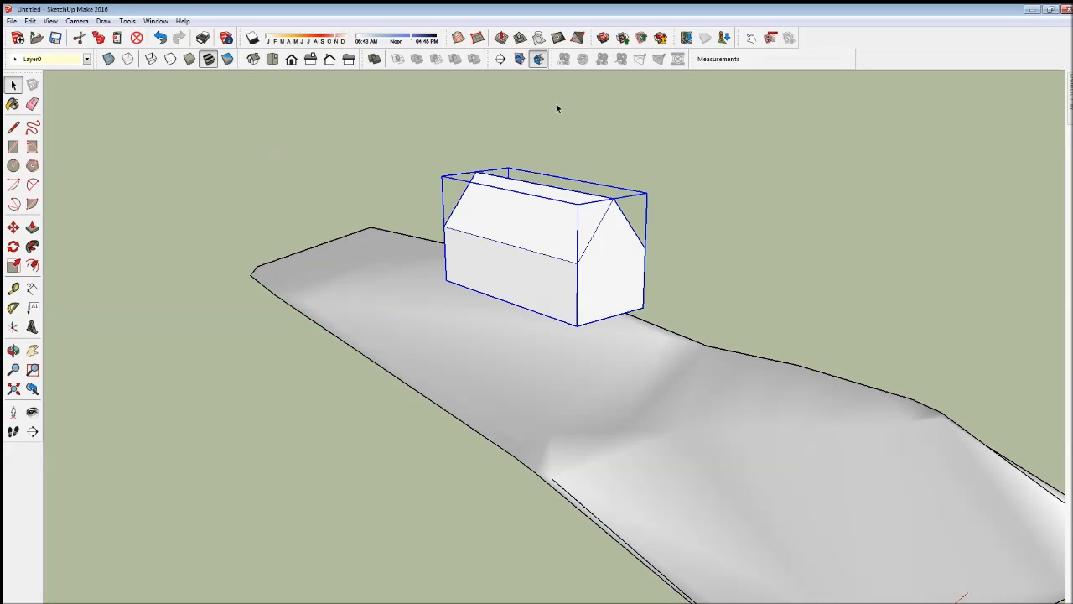
pyautogui.click(526, 38)
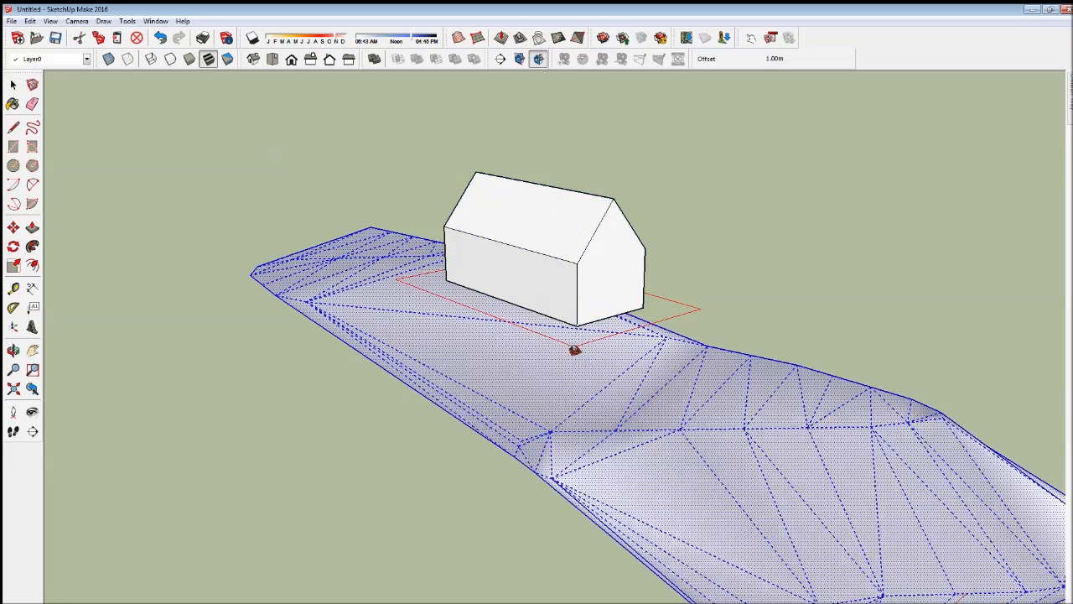
pyautogui.click(567, 391)
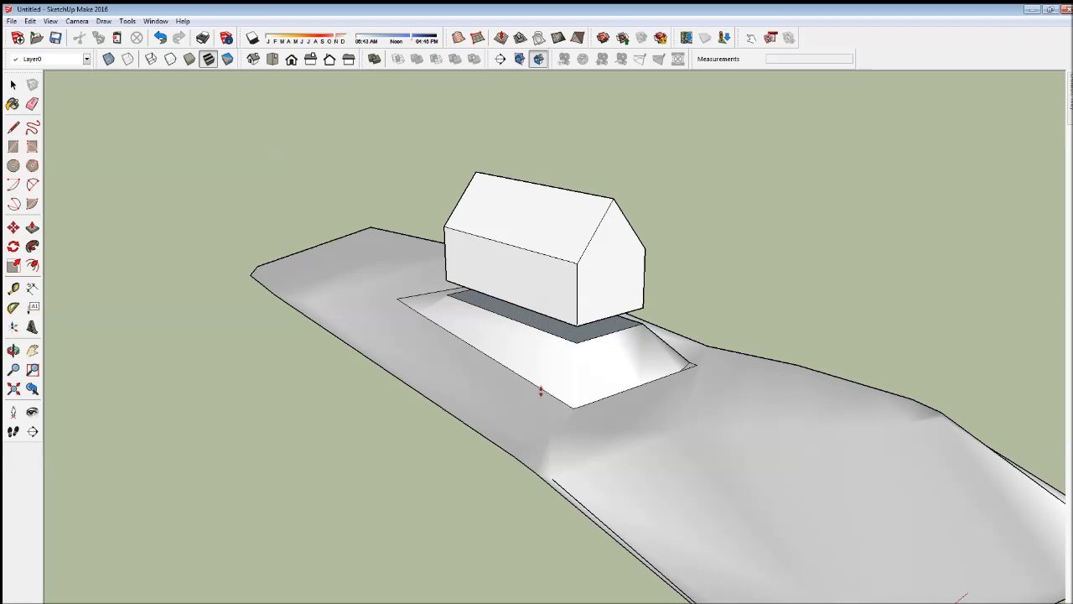
pyautogui.click(543, 392)
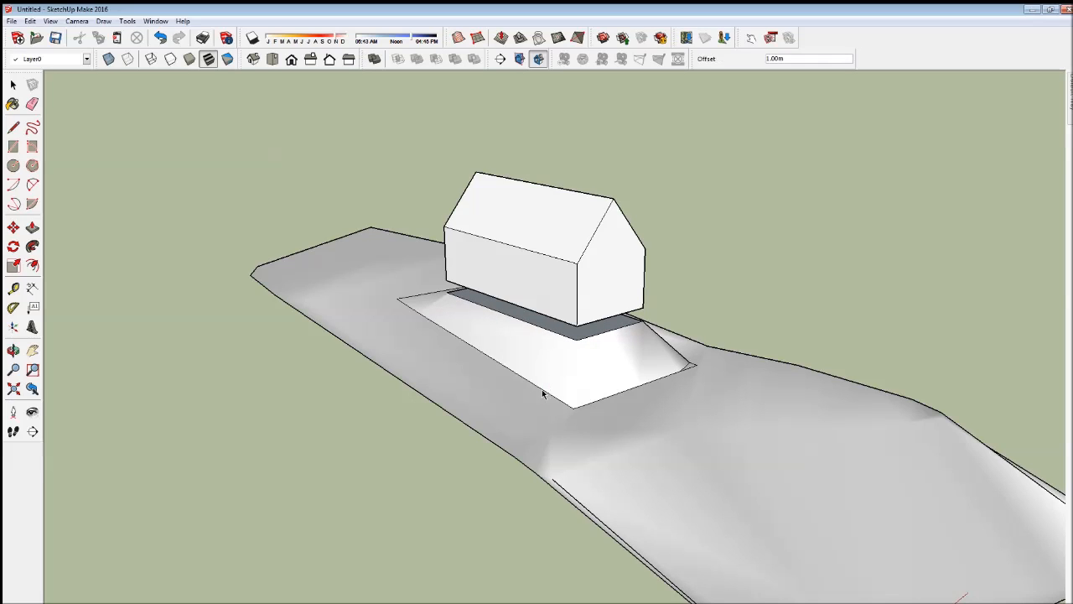
# - Move the house down about 0.35 m from its base corner onto the matching corner of the stamped pad
pyautogui.click(14, 351)
pyautogui.moveTo(113, 367); pyautogui.dragTo(376, 309)
pyautogui.scroll(5, 450, 342)
pyautogui.moveTo(373, 481); pyautogui.dragTo(394, 503)
pyautogui.click(13, 85)
pyautogui.click(517, 191)
pyautogui.click(12, 227)
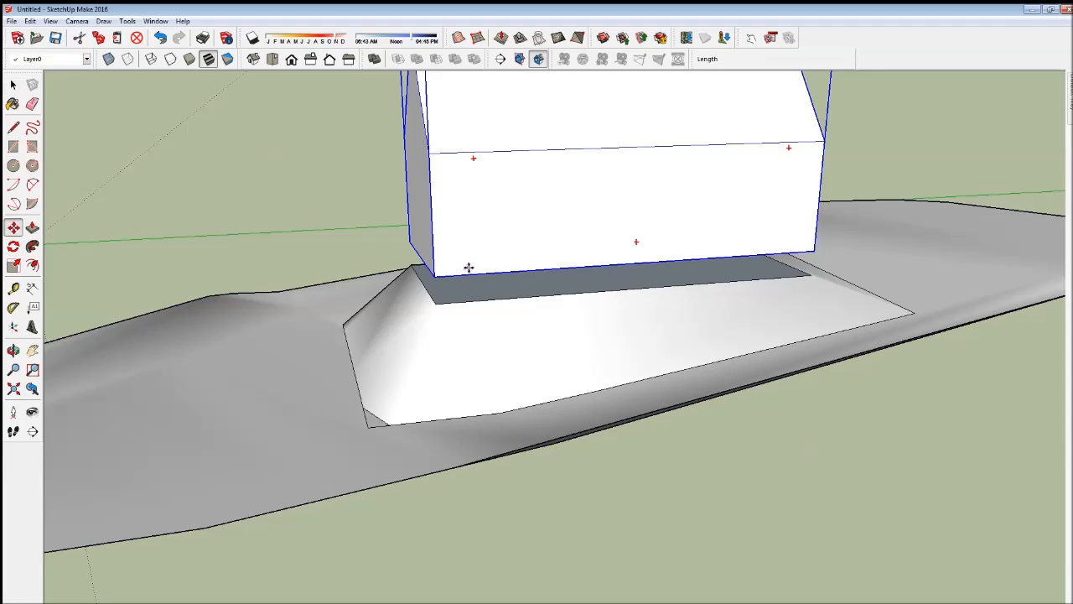
pyautogui.click(435, 275)
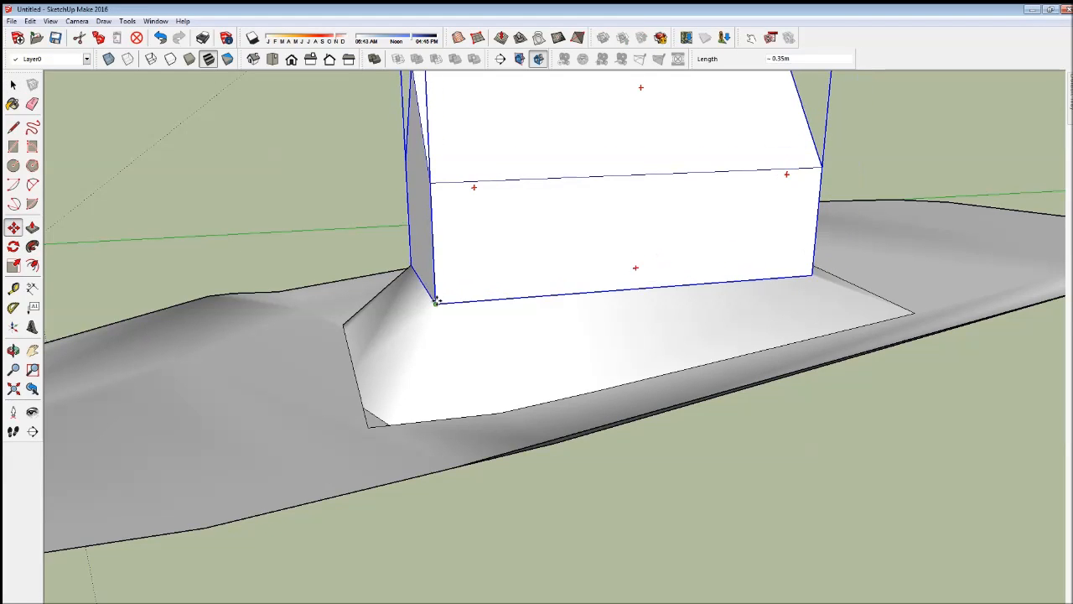
pyautogui.click(447, 493)
pyautogui.scroll(-2, 446, 493)
# - Explode the house component standing on the pad
pyautogui.click(14, 352)
pyautogui.moveTo(210, 380); pyautogui.dragTo(608, 433)
pyautogui.scroll(-3, 371, 414)
pyautogui.click(13, 84)
pyautogui.click(115, 127)
pyautogui.click(473, 290)
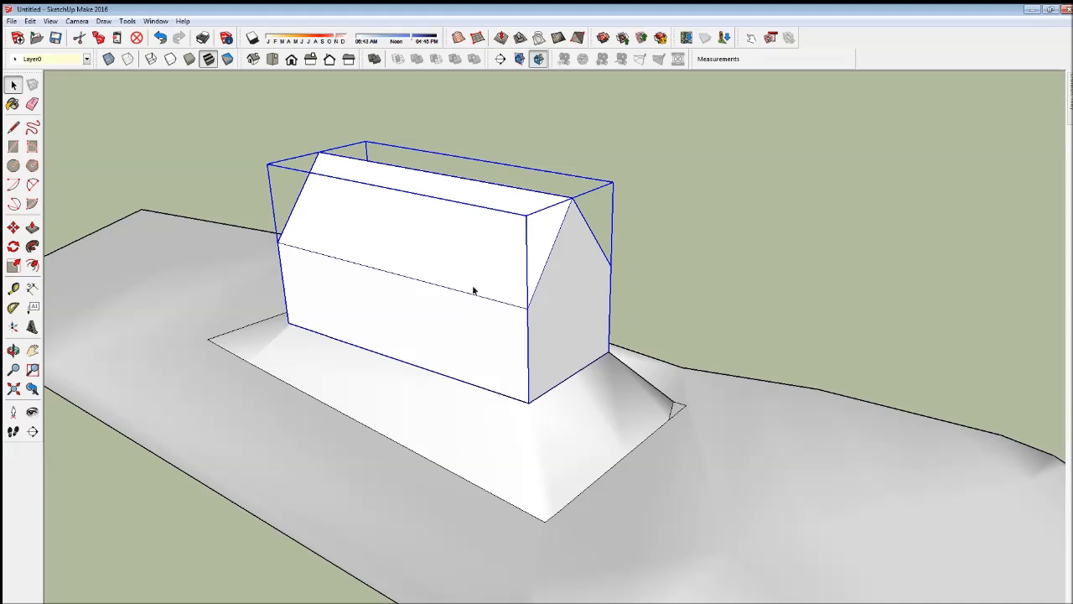
pyautogui.rightClick(458, 244)
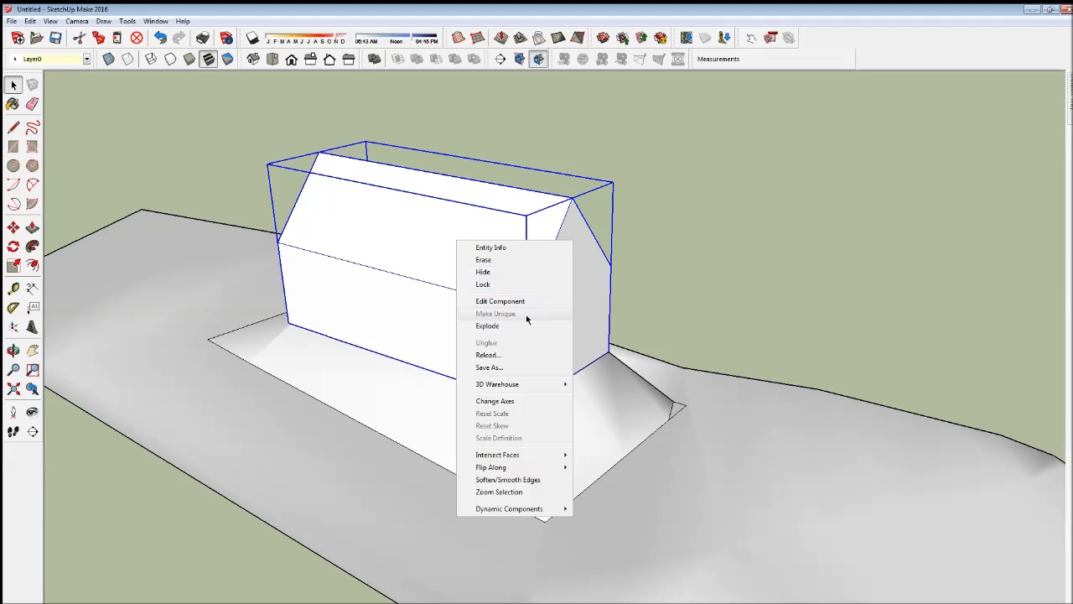
pyautogui.click(532, 324)
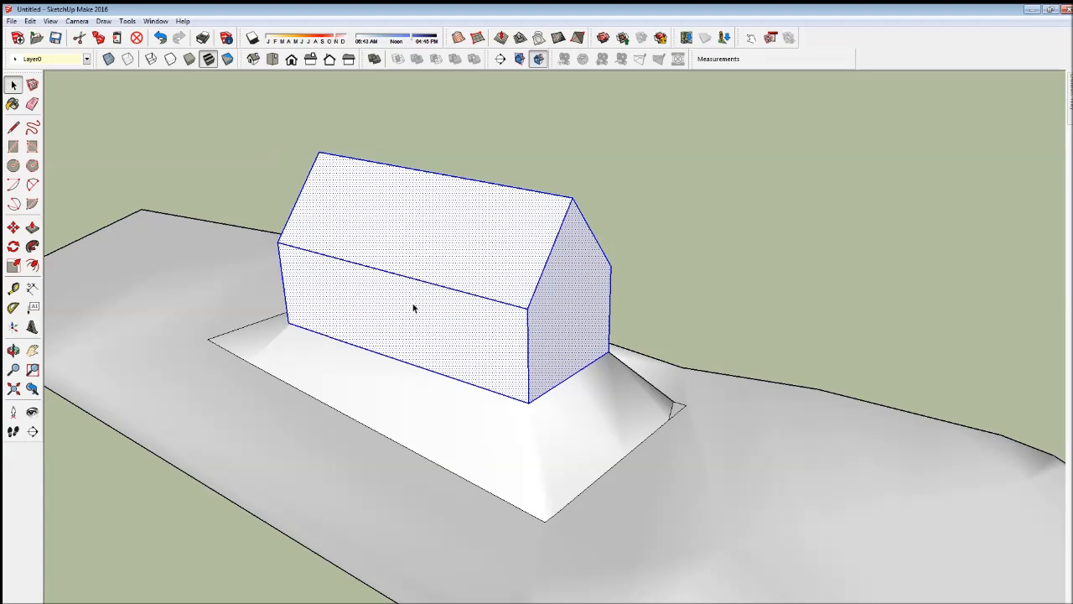
# - Examine how the house, pad and terrain are joined by selecting the connected geometry and the terrain surface
pyautogui.click(720, 235)
pyautogui.scroll(-5, 501, 280)
pyautogui.tripleClick(605, 426)
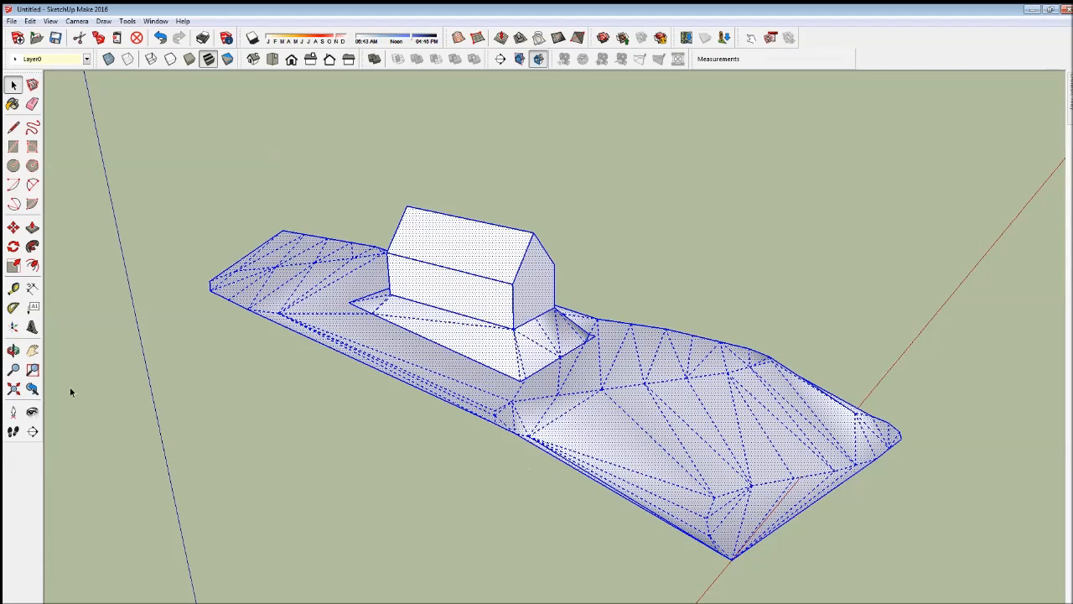
pyautogui.click(13, 351)
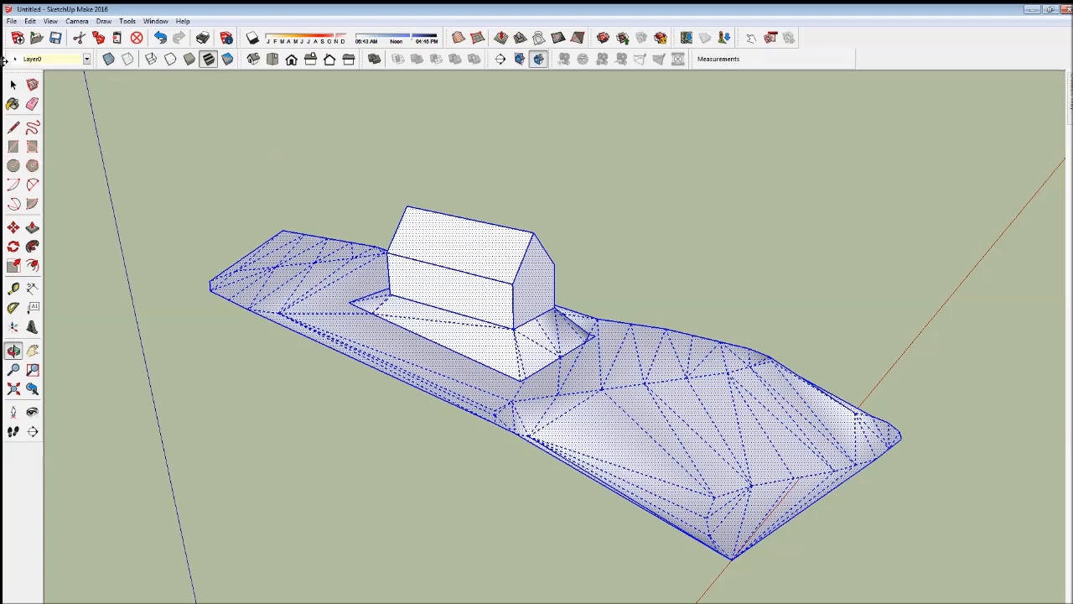
pyautogui.click(15, 86)
pyautogui.click(205, 220)
pyautogui.scroll(-4, 242, 282)
pyautogui.scroll(2, 403, 383)
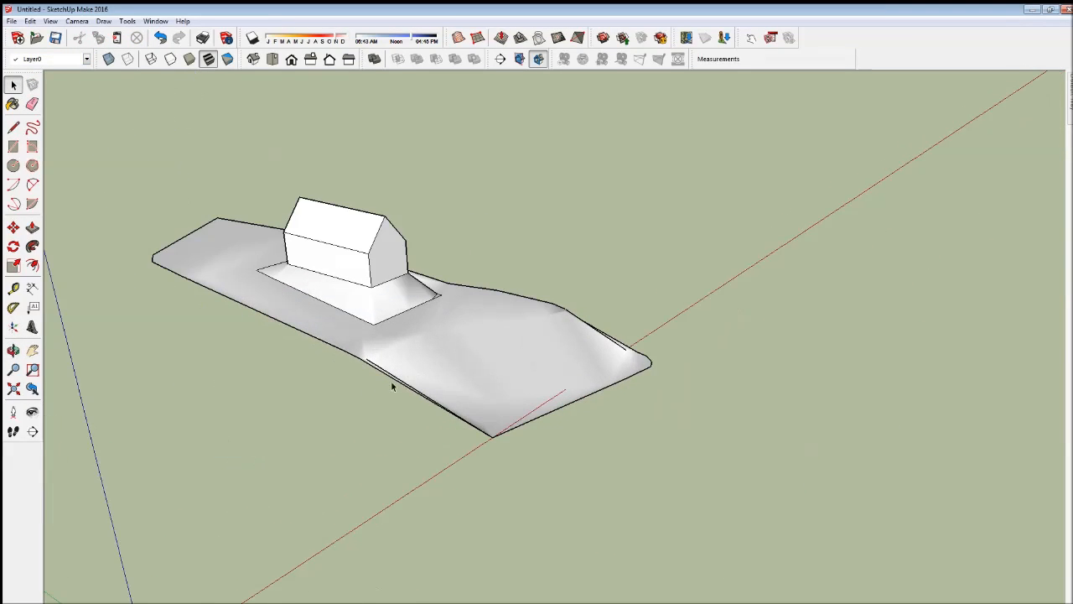
pyautogui.click(13, 352)
pyautogui.moveTo(189, 432); pyautogui.dragTo(332, 509)
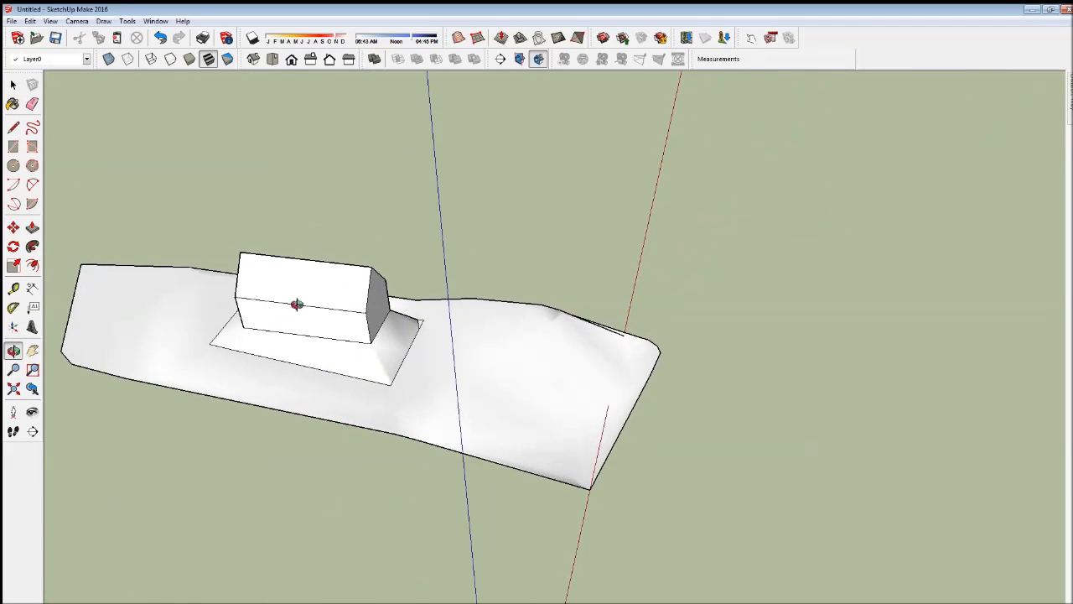
pyautogui.moveTo(499, 487)
pyautogui.mouseDown()
pyautogui.moveTo(542, 431)
pyautogui.moveTo(484, 484)
pyautogui.moveTo(321, 503)
pyautogui.moveTo(183, 490)
pyautogui.moveTo(159, 453)
pyautogui.mouseUp()
pyautogui.click(14, 85)
pyautogui.click(577, 417)
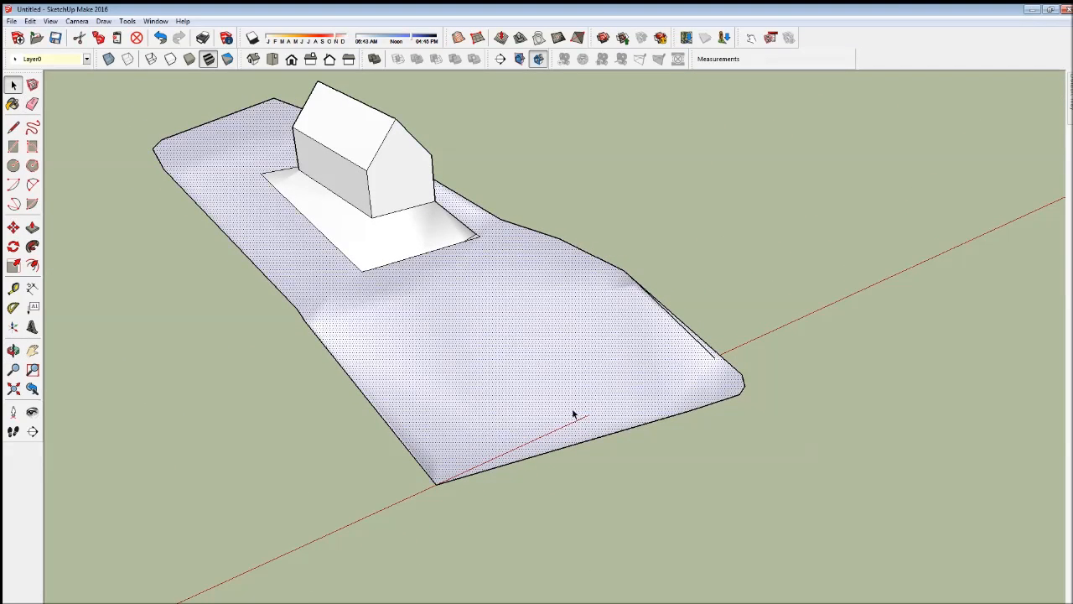
pyautogui.click(511, 320)
pyautogui.click(511, 319)
# - Try to draw a two-point arc on the ground beside the terrain
pyautogui.click(32, 184)
pyautogui.scroll(-2, 366, 326)
pyautogui.click(203, 379)
pyautogui.click(317, 340)
pyautogui.click(305, 310)
pyautogui.hotkey('ctrl', 'z')
# - Draw a shallow two-point arc on the ground between the origin and the terrain's long side
pyautogui.click(113, 410)
pyautogui.click(310, 342)
pyautogui.click(14, 85)
pyautogui.click(360, 439)
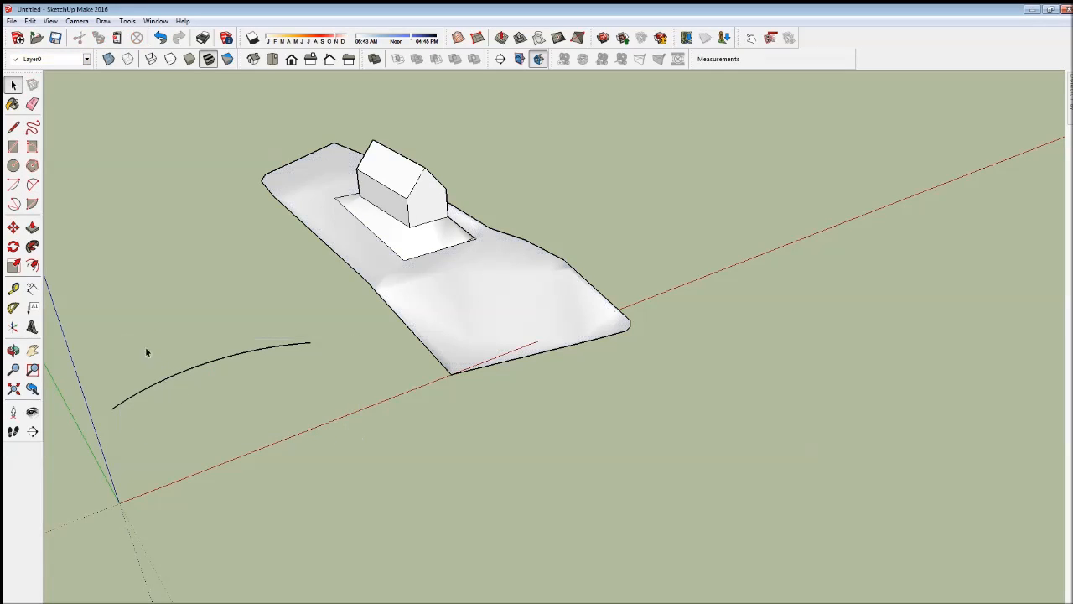
# - Copy the arc a short distance away from the red axis to make a parallel second edge
pyautogui.moveTo(304, 415); pyautogui.dragTo(182, 336)
pyautogui.press('m')
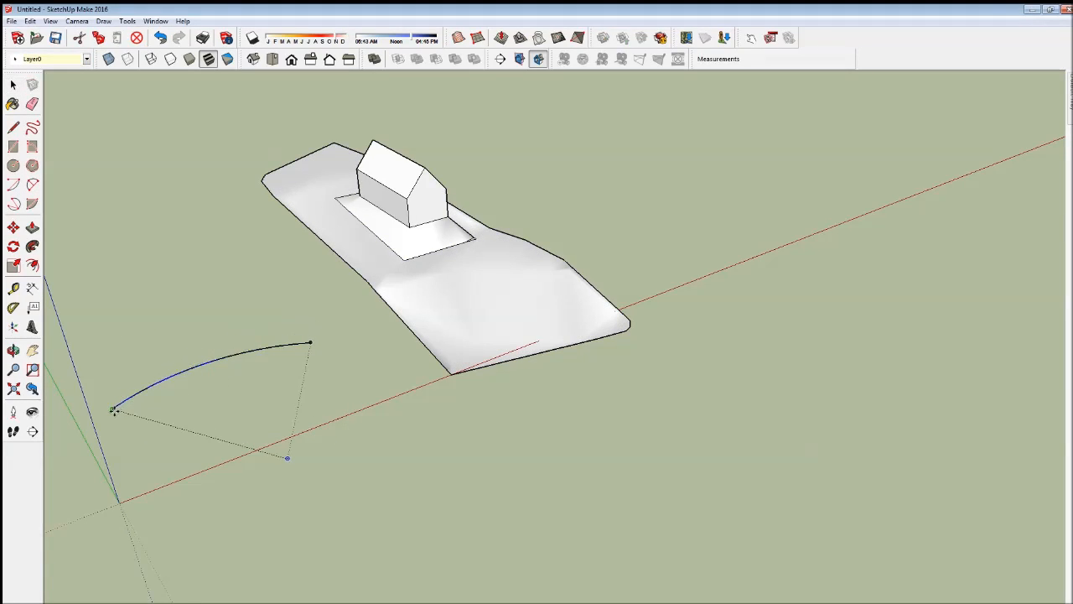
pyautogui.click(109, 406)
pyautogui.press('ctrl')
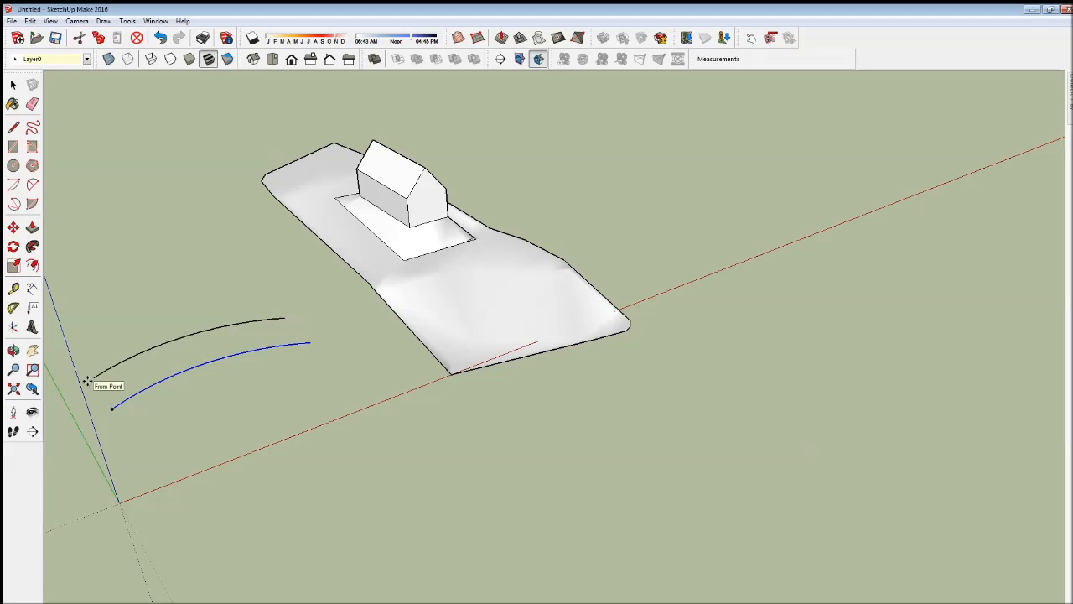
pyautogui.click(87, 381)
# - Join both pairs of arc ends with straight lines to form a closed curved strip
pyautogui.click(13, 127)
pyautogui.click(285, 318)
pyautogui.click(308, 341)
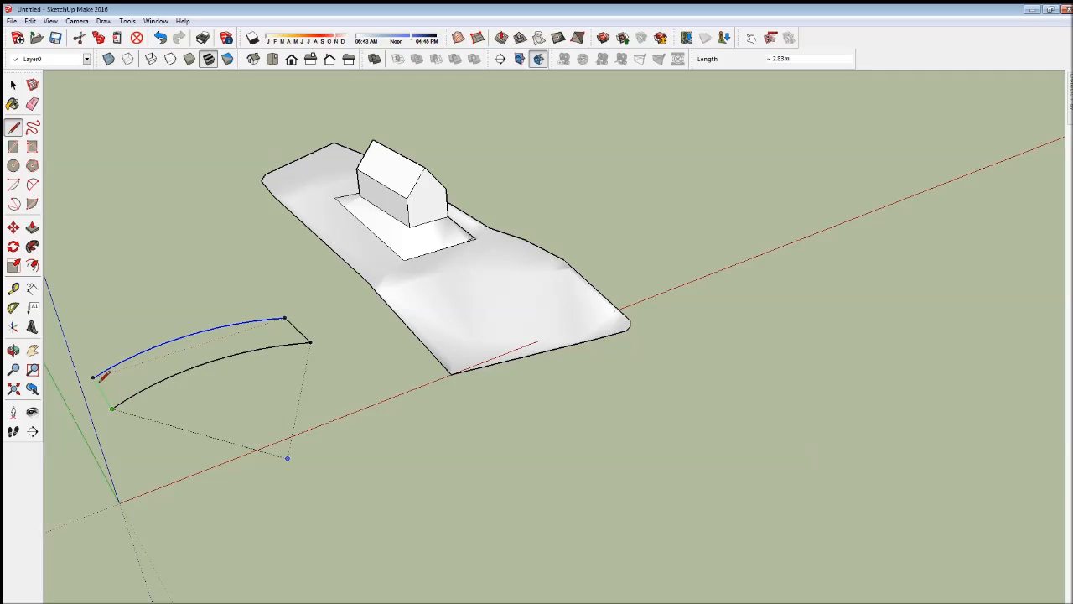
pyautogui.click(95, 375)
# - Paint the curved strip's face with a black asphalt material from the Asphalt and Concrete collection
pyautogui.click(14, 350)
pyautogui.moveTo(369, 360)
pyautogui.mouseDown()
pyautogui.moveTo(431, 335)
pyautogui.moveTo(693, 321)
pyautogui.moveTo(467, 456)
pyautogui.moveTo(270, 444)
pyautogui.mouseUp()
pyautogui.click(12, 104)
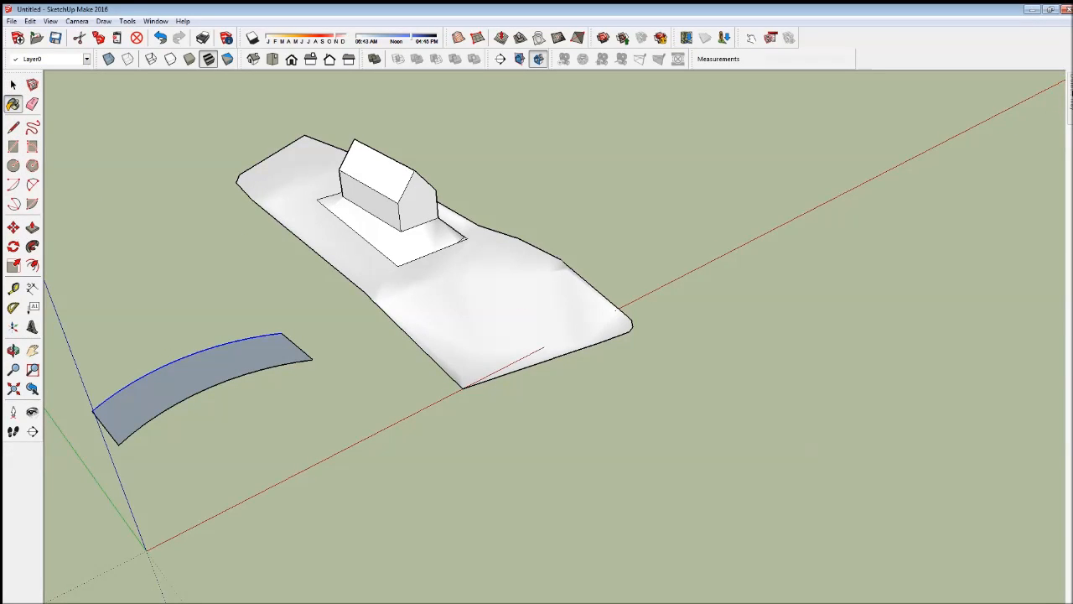
pyautogui.moveTo(1070, 93)
pyautogui.click(917, 98)
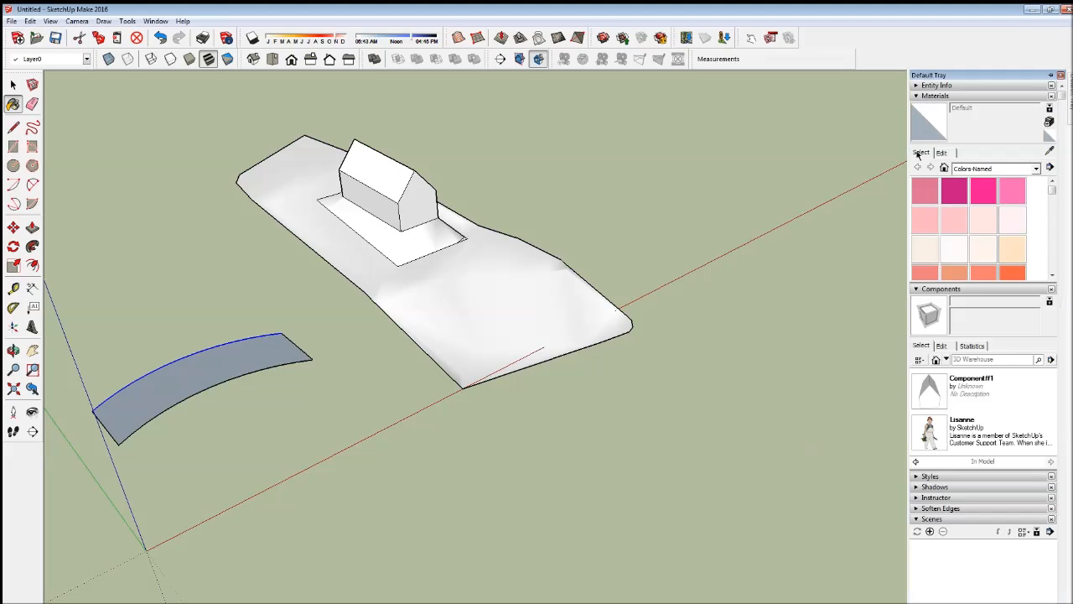
pyautogui.click(1036, 168)
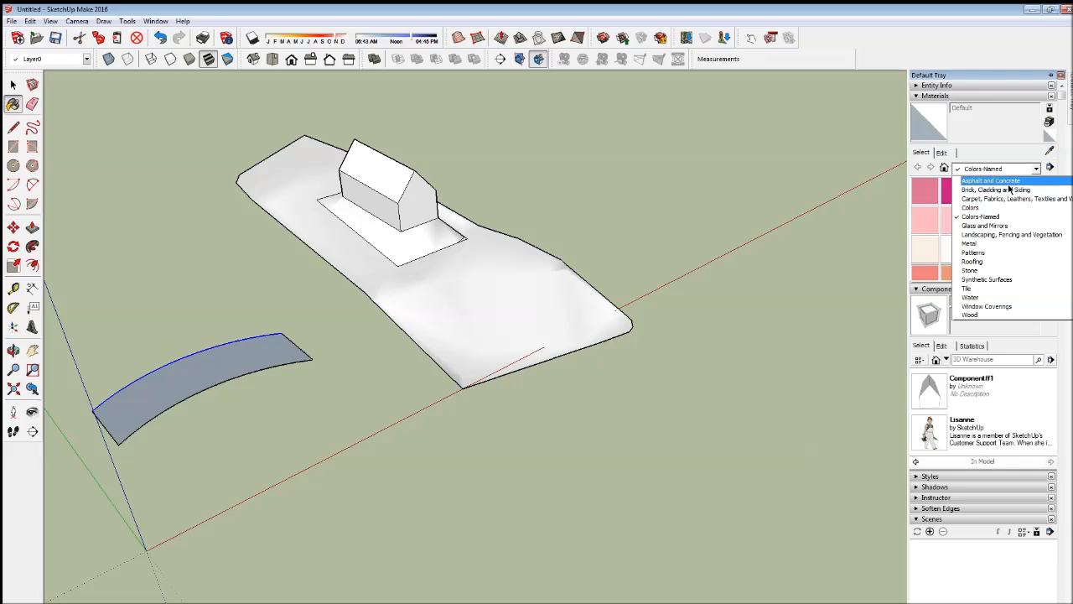
pyautogui.click(1007, 183)
pyautogui.click(952, 192)
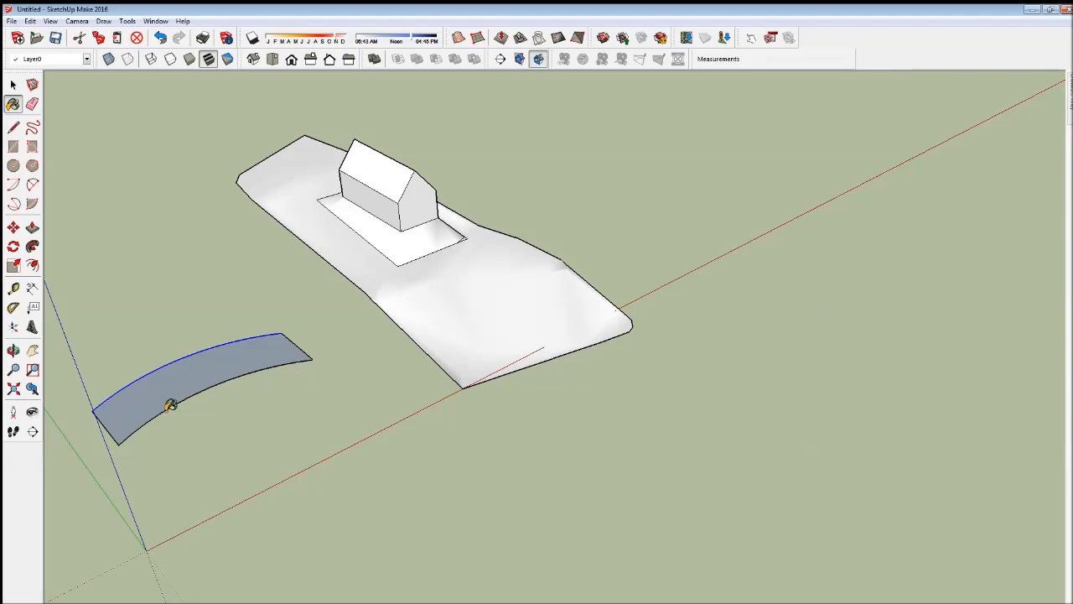
pyautogui.click(181, 385)
# - Try to move the whole painted strip about 12.85 m so its outer corner lands on the terrain's long edge
pyautogui.click(13, 85)
pyautogui.click(57, 286)
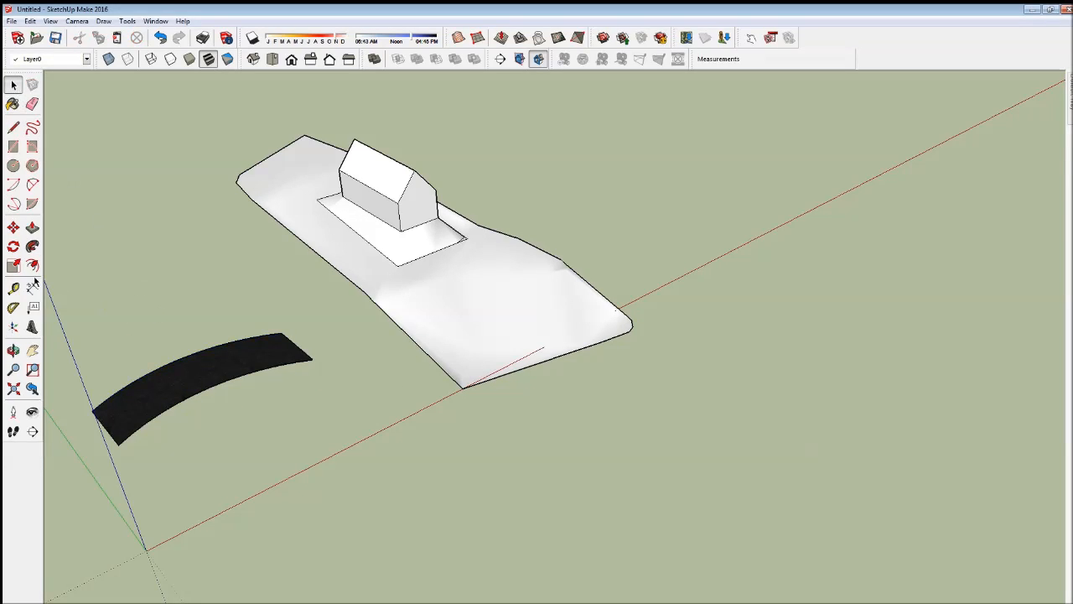
pyautogui.click(185, 395)
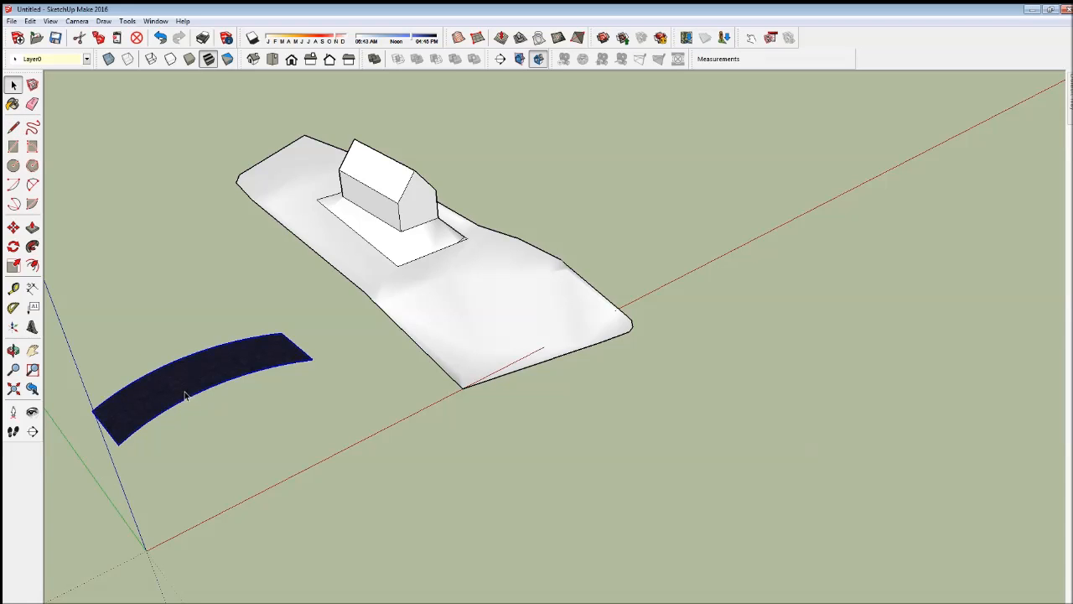
pyautogui.click(13, 227)
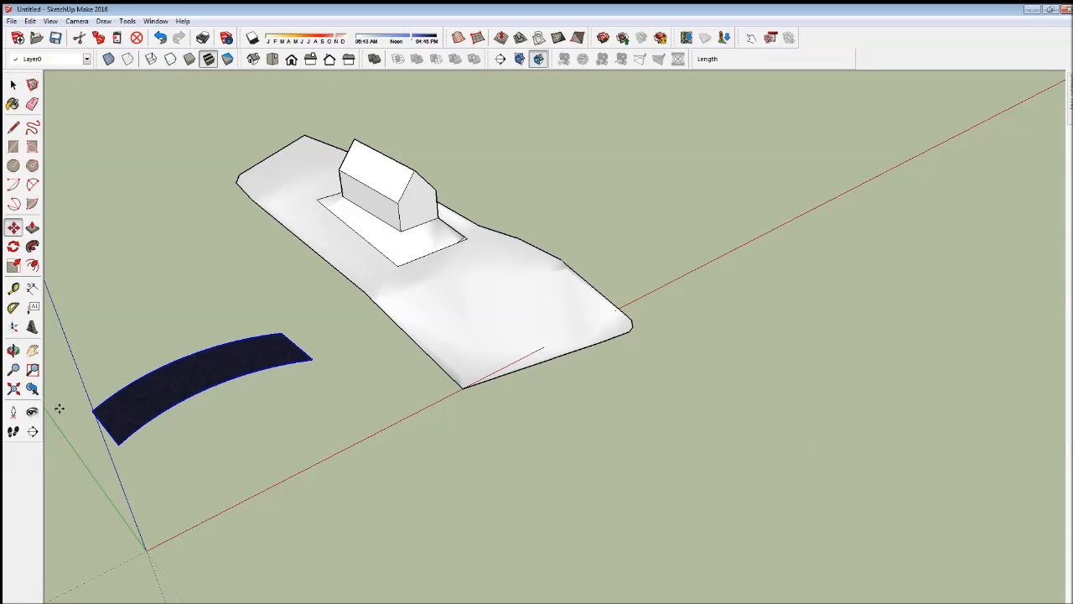
pyautogui.click(95, 409)
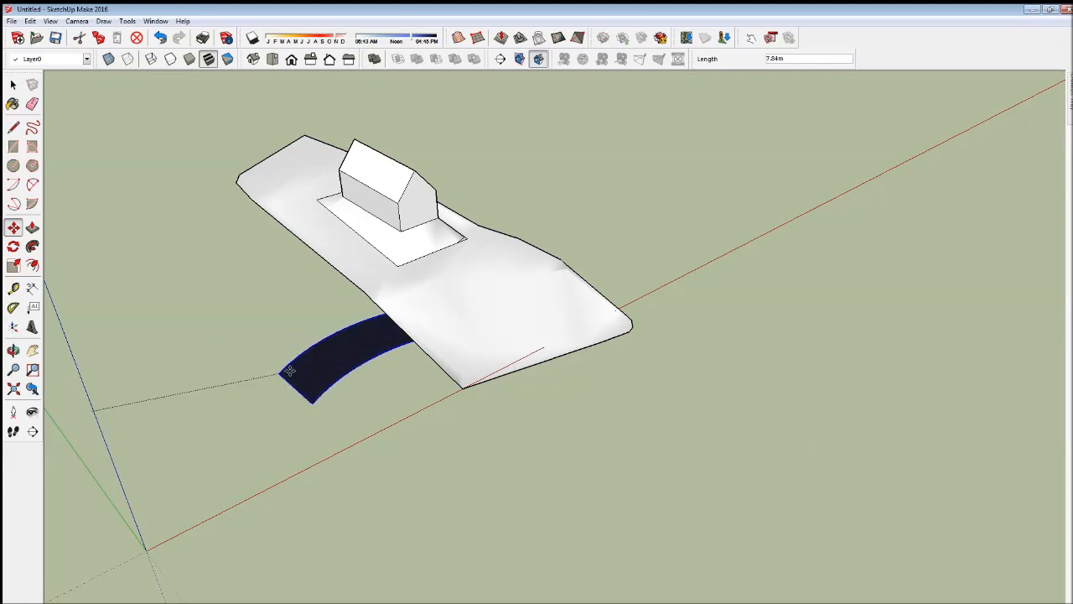
pyautogui.click(401, 319)
pyautogui.press('o')
pyautogui.moveTo(470, 345); pyautogui.dragTo(485, 318)
pyautogui.scroll(5, 486, 310)
pyautogui.moveTo(345, 425); pyautogui.dragTo(386, 427)
pyautogui.scroll(-3, 364, 314)
pyautogui.scroll(2, 376, 316)
pyautogui.moveTo(332, 524); pyautogui.dragTo(395, 490)
pyautogui.scroll(-4, 395, 480)
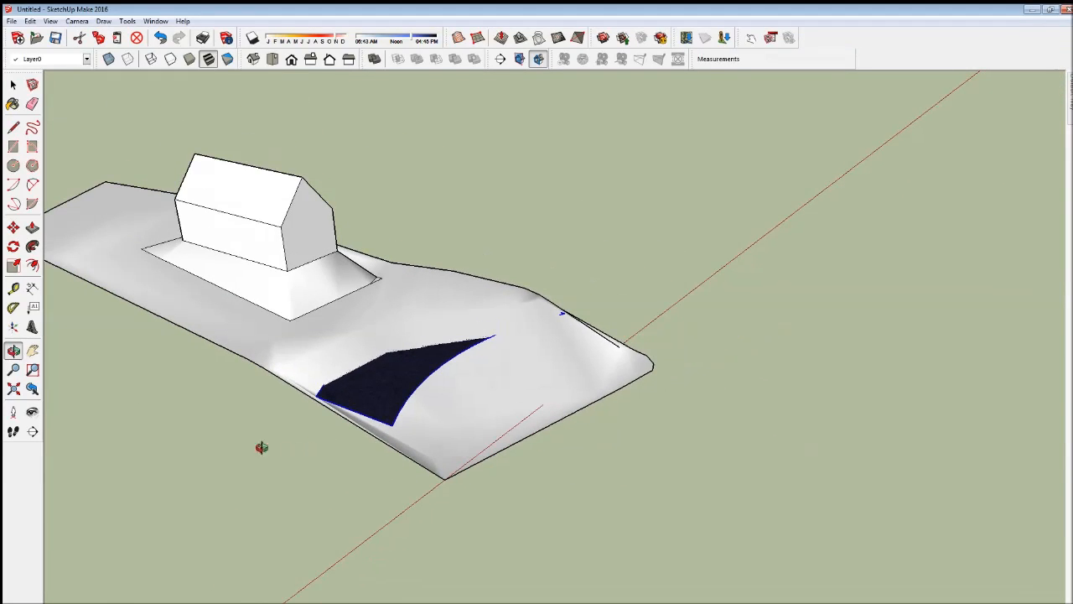
# - Try scaling the strip outward to about 1.38 across the terrain edge, and undo both the scaling and the move
pyautogui.click(10, 267)
pyautogui.moveTo(392, 423); pyautogui.dragTo(370, 521)
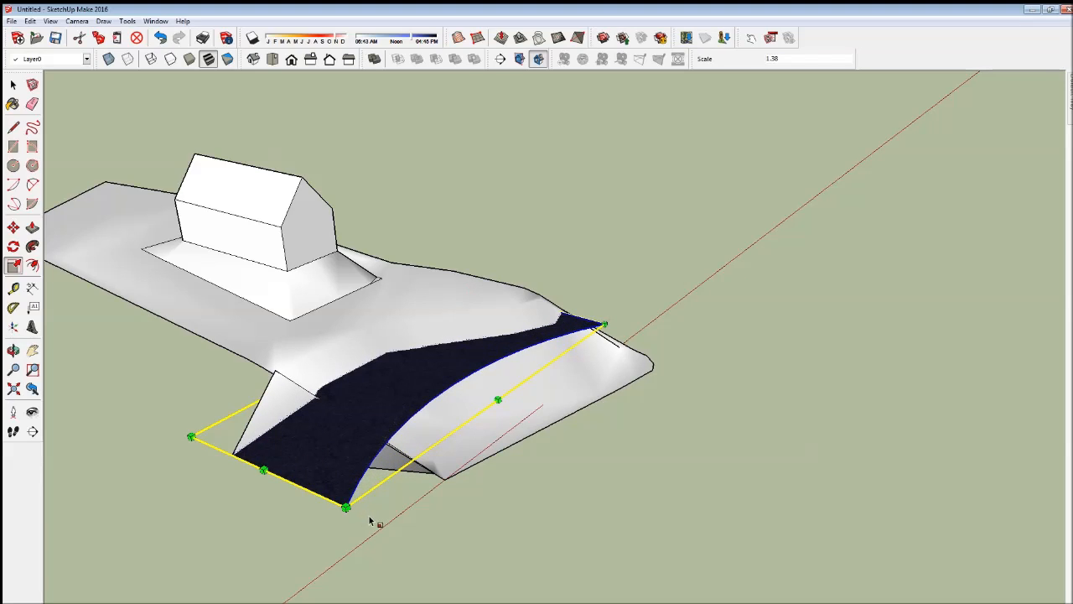
pyautogui.hotkey('ctrl', 'z')
pyautogui.hotkey('ctrl', 'z')
# - Stretch the strip slightly longer and move it to float above the terrain in front of the house
pyautogui.scroll(-2, 424, 409)
pyautogui.scroll(-3, 101, 385)
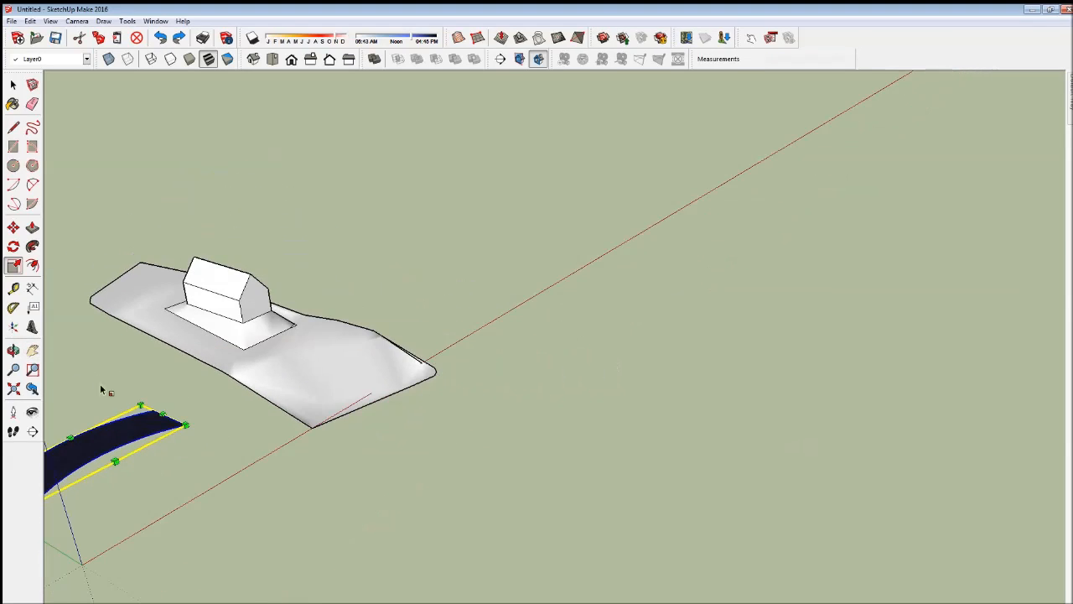
pyautogui.moveTo(191, 421); pyautogui.dragTo(226, 414)
pyautogui.click(13, 228)
pyautogui.moveTo(168, 575); pyautogui.dragTo(156, 520)
pyautogui.moveTo(119, 587); pyautogui.dragTo(182, 441)
pyautogui.press('o')
# - Shift the floating strip about 1.5 m along the red axis so it overhangs both long sides of the terrain
pyautogui.click(13, 227)
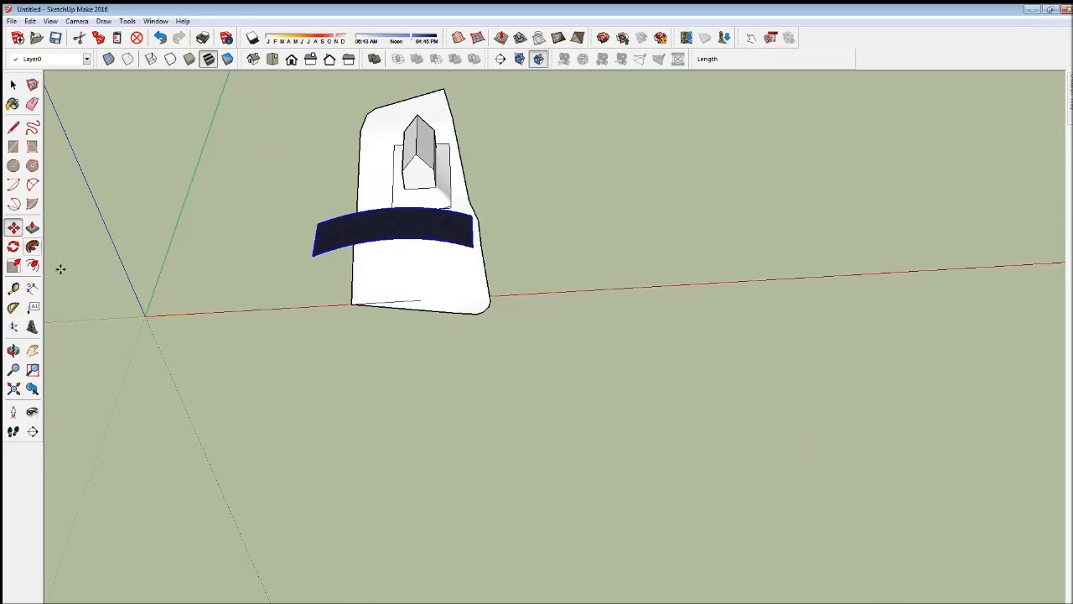
pyautogui.click(270, 405)
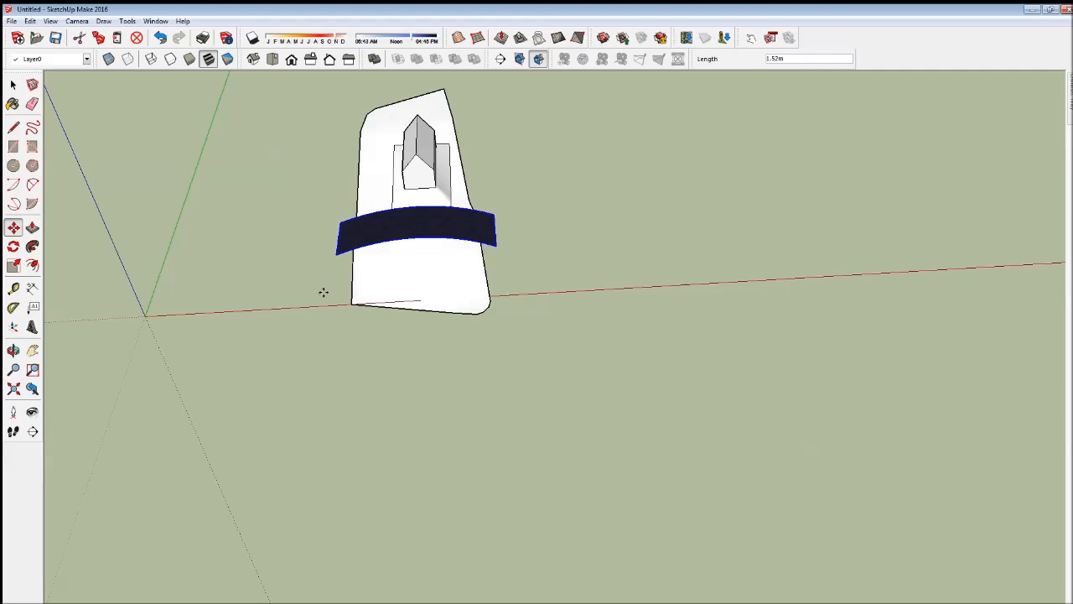
pyautogui.scroll(4, 364, 249)
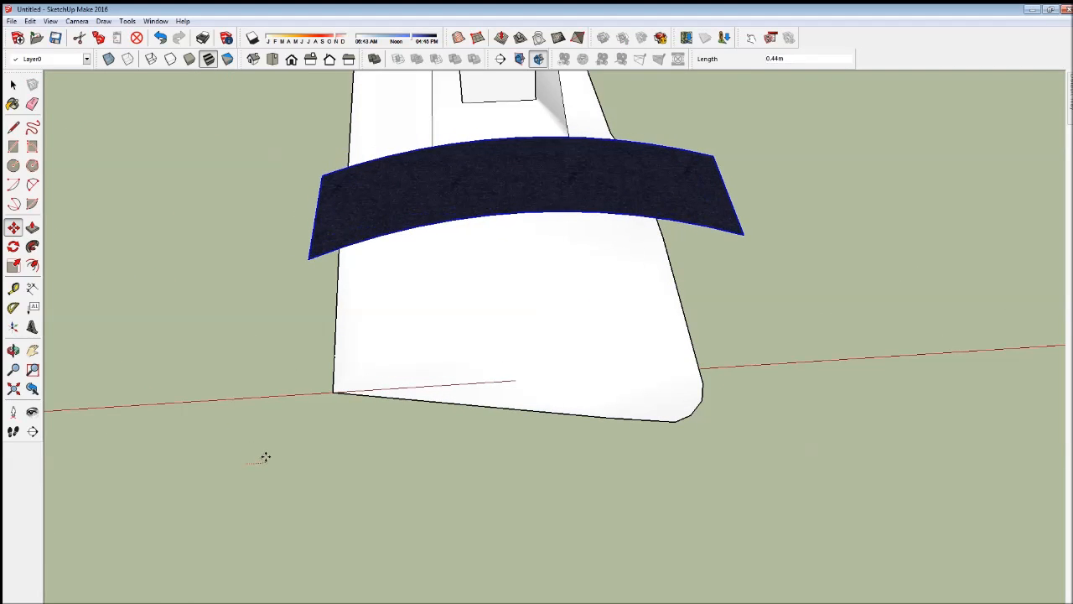
pyautogui.hotkey('ctrl', 'z')
pyautogui.press('o')
pyautogui.moveTo(216, 491); pyautogui.dragTo(502, 390)
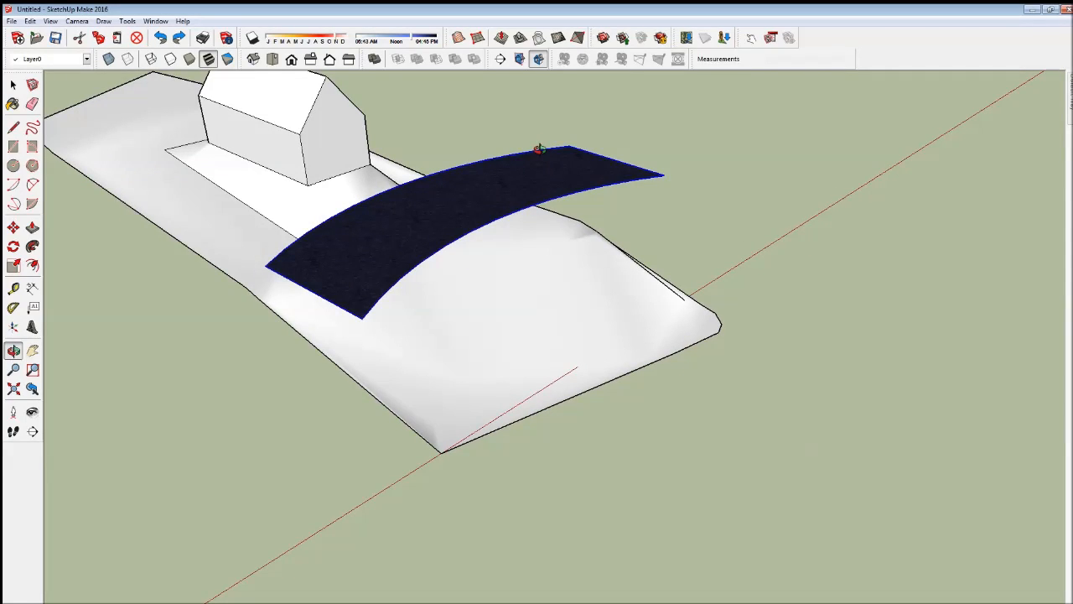
# - Drape the floating strip's outline onto the terrain surface below it
pyautogui.click(537, 42)
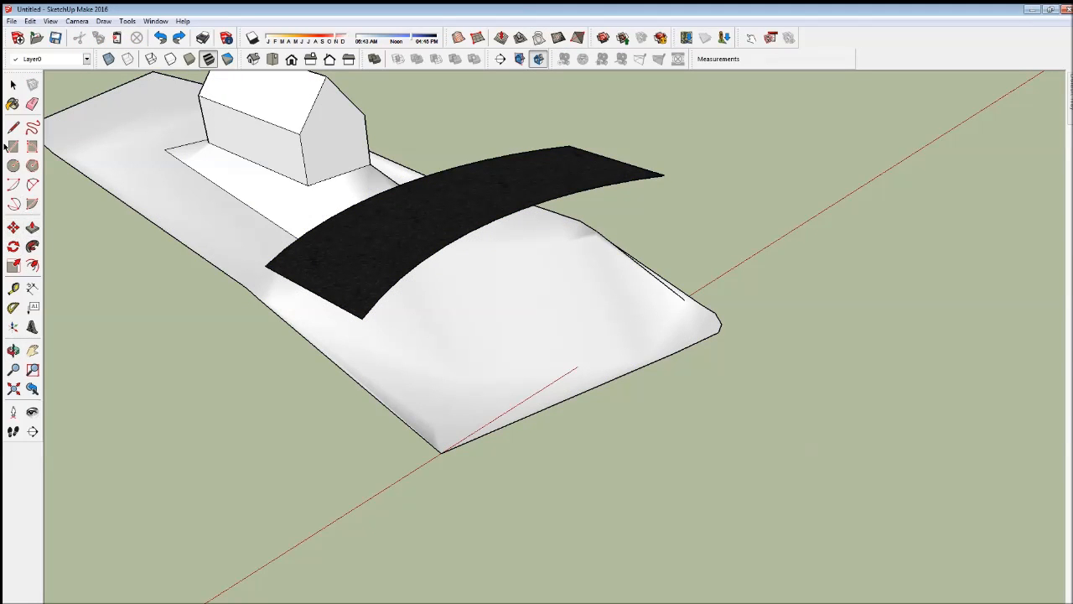
pyautogui.click(13, 84)
pyautogui.click(402, 241)
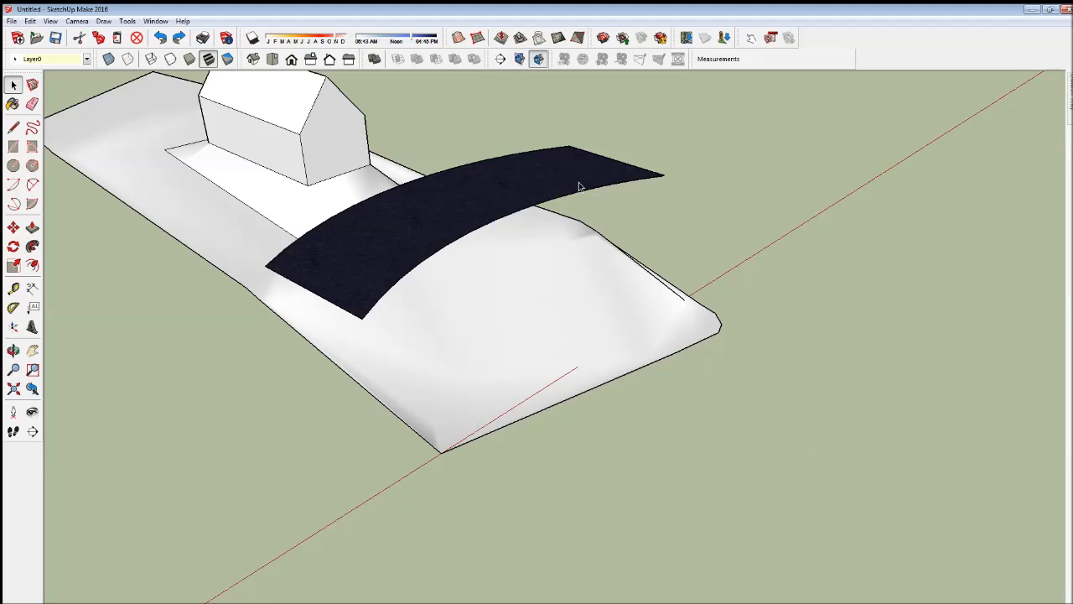
pyautogui.click(538, 38)
pyautogui.click(464, 333)
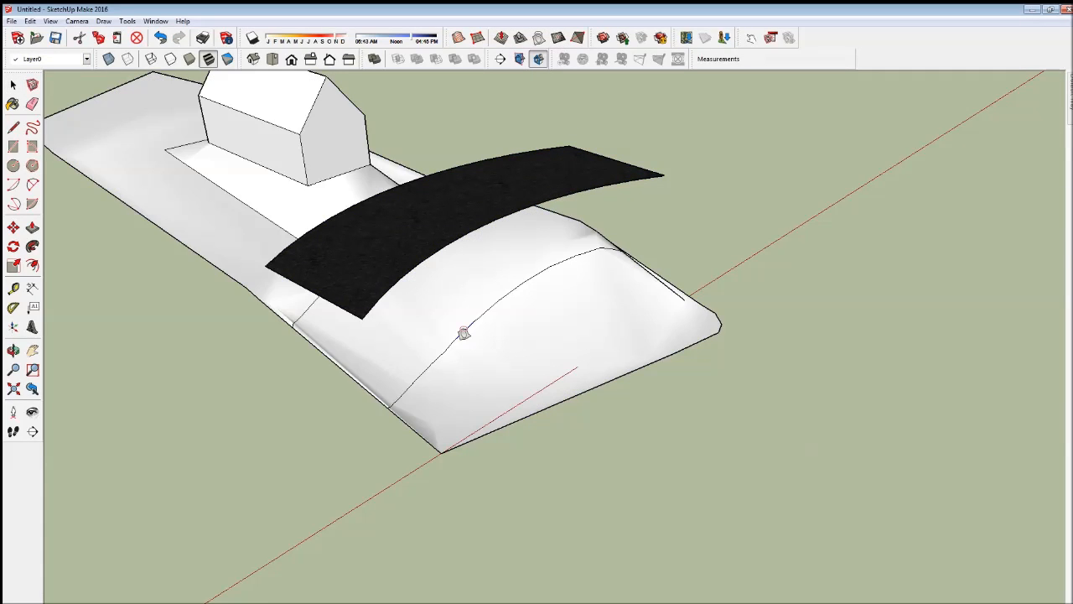
# - Paint the terrain band between the two draped curves with the same black asphalt material
pyautogui.moveTo(379, 420); pyautogui.dragTo(810, 403, button='middle')
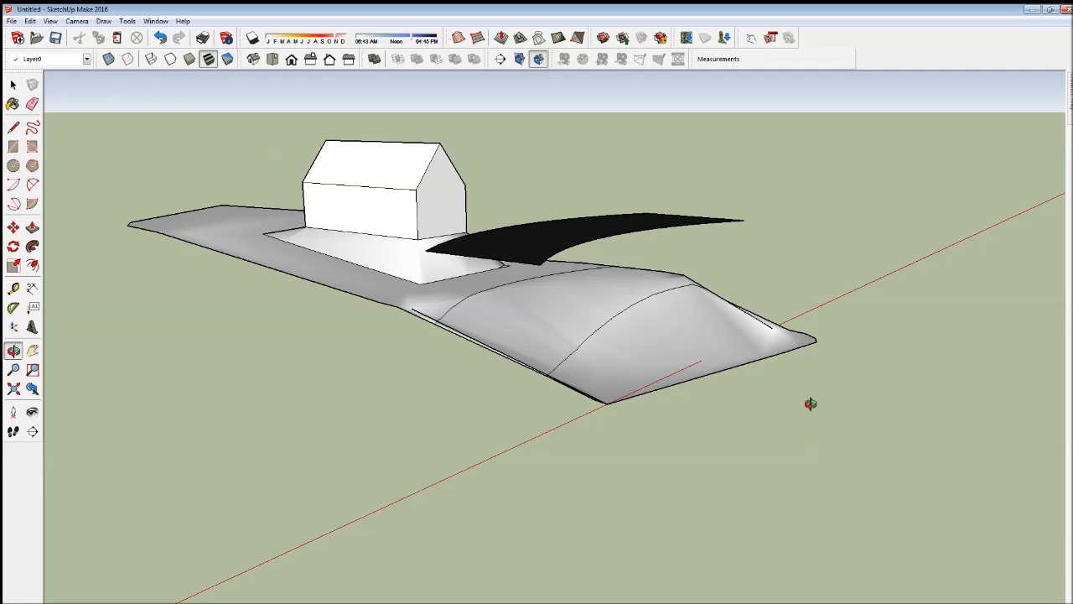
pyautogui.moveTo(810, 403); pyautogui.dragTo(321, 364)
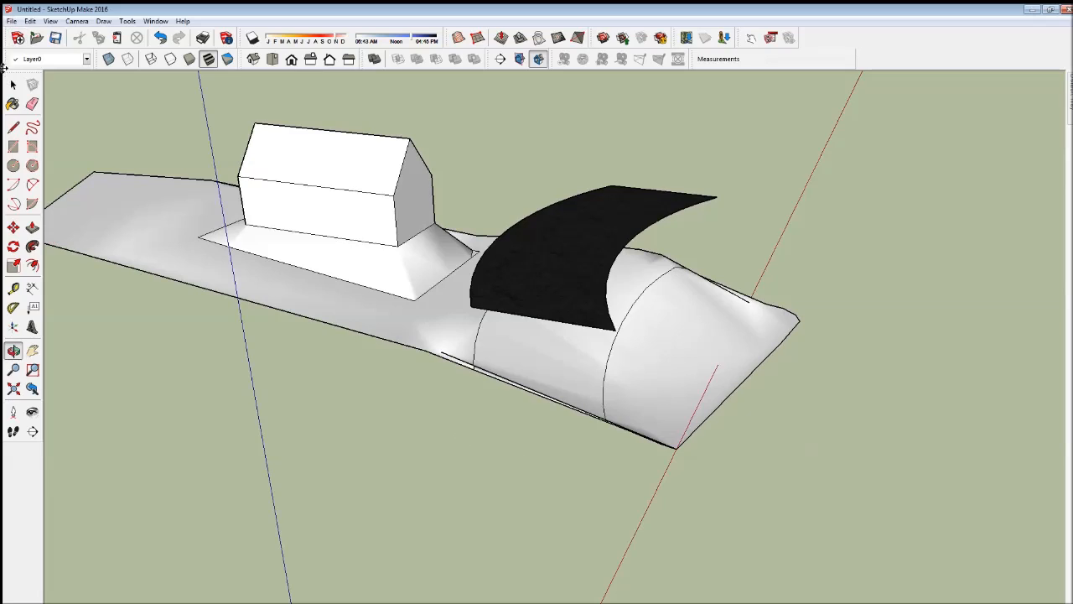
pyautogui.click(12, 85)
pyautogui.click(529, 368)
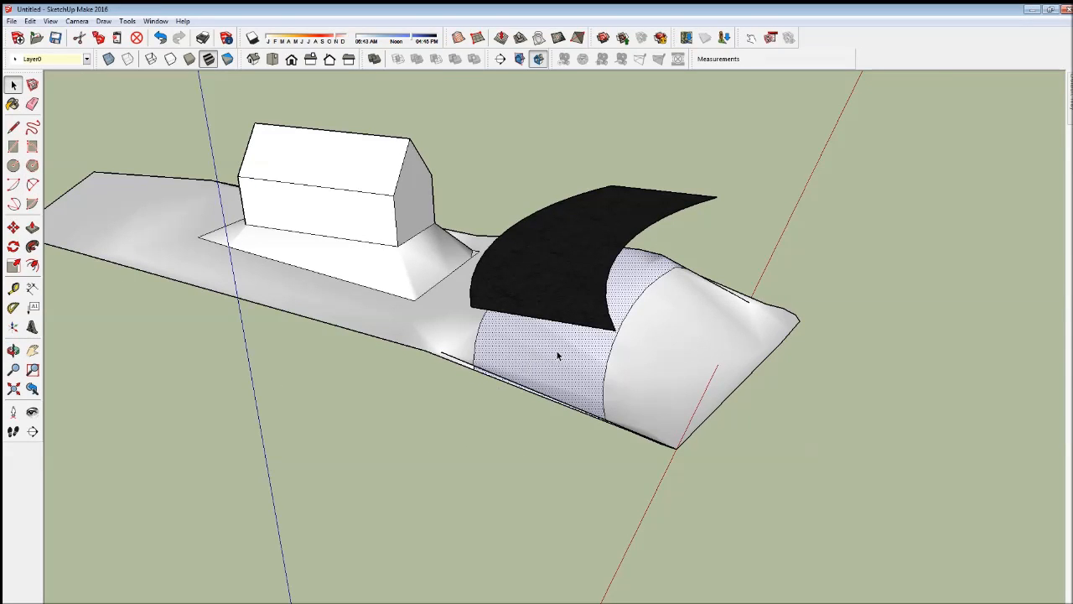
pyautogui.click(12, 104)
pyautogui.click(521, 343)
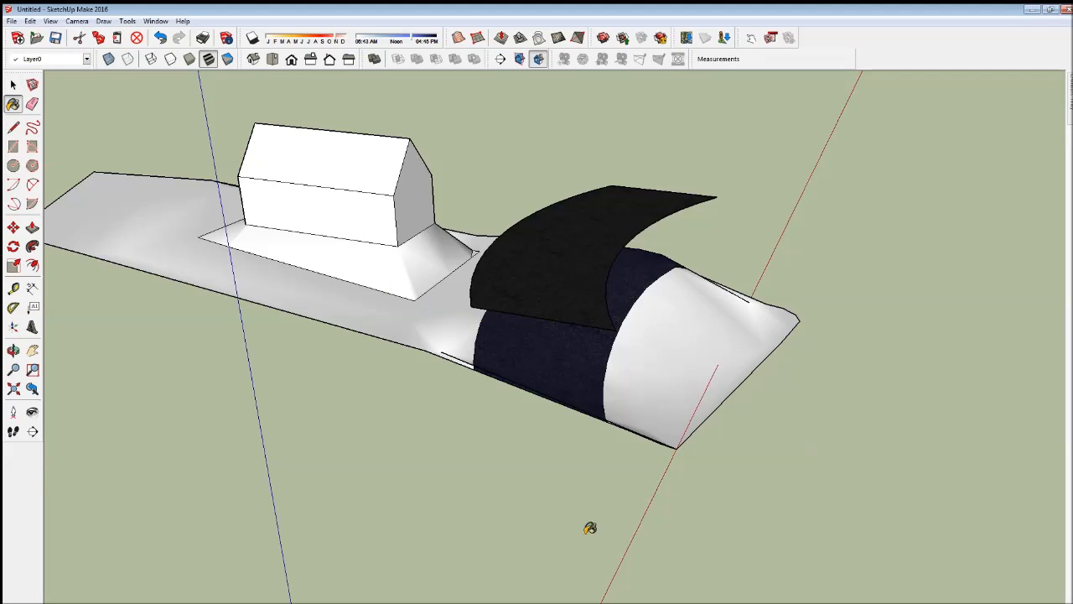
# - Erase the floating strip above the terrain, keeping the painted road on the surface
pyautogui.click(32, 104)
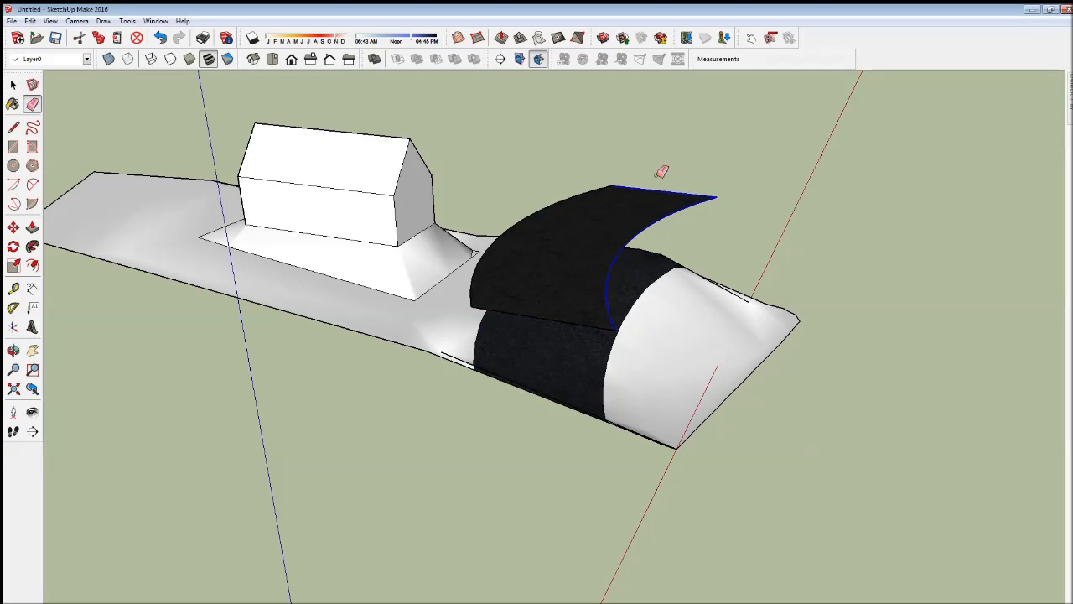
pyautogui.moveTo(670, 178); pyautogui.dragTo(598, 196)
pyautogui.click(573, 328)
pyautogui.moveTo(571, 316)
pyautogui.mouseDown(button='middle')
pyautogui.moveTo(570, 426)
pyautogui.moveTo(415, 503)
pyautogui.moveTo(462, 514)
pyautogui.moveTo(442, 516)
pyautogui.moveTo(469, 534)
pyautogui.moveTo(589, 206)
pyautogui.moveTo(593, 414)
pyautogui.moveTo(790, 467)
pyautogui.moveTo(791, 477)
pyautogui.moveTo(623, 525)
pyautogui.moveTo(560, 532)
pyautogui.moveTo(558, 516)
pyautogui.moveTo(585, 517)
pyautogui.moveTo(541, 511)
pyautogui.mouseUp(button='middle')
pyautogui.scroll(-5, 611, 209)
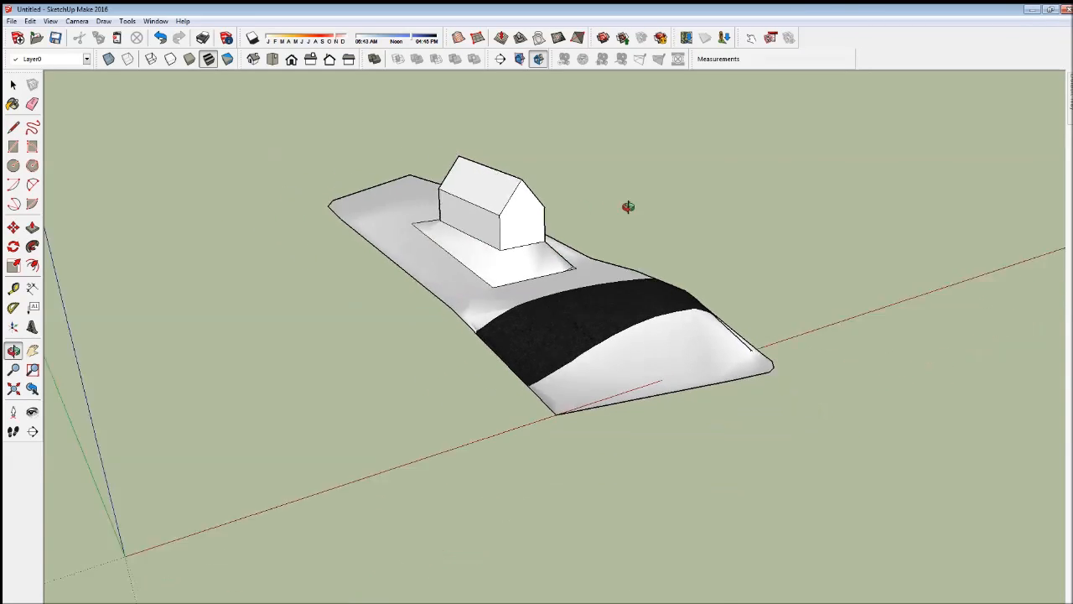
# - Draw a flat three-by-three Sandbox grid with 3.00 m spacing from the origin along the red and green axes
pyautogui.moveTo(599, 326); pyautogui.dragTo(358, 312, button='middle')
pyautogui.scroll(4, 360, 315)
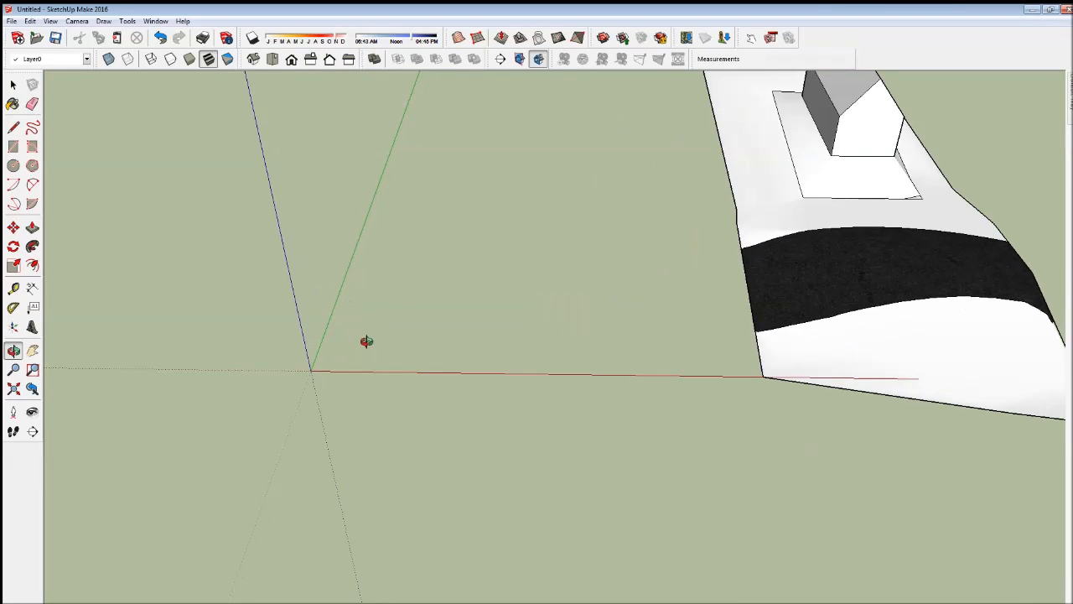
pyautogui.scroll(-4, 368, 340)
pyautogui.scroll(2, 397, 313)
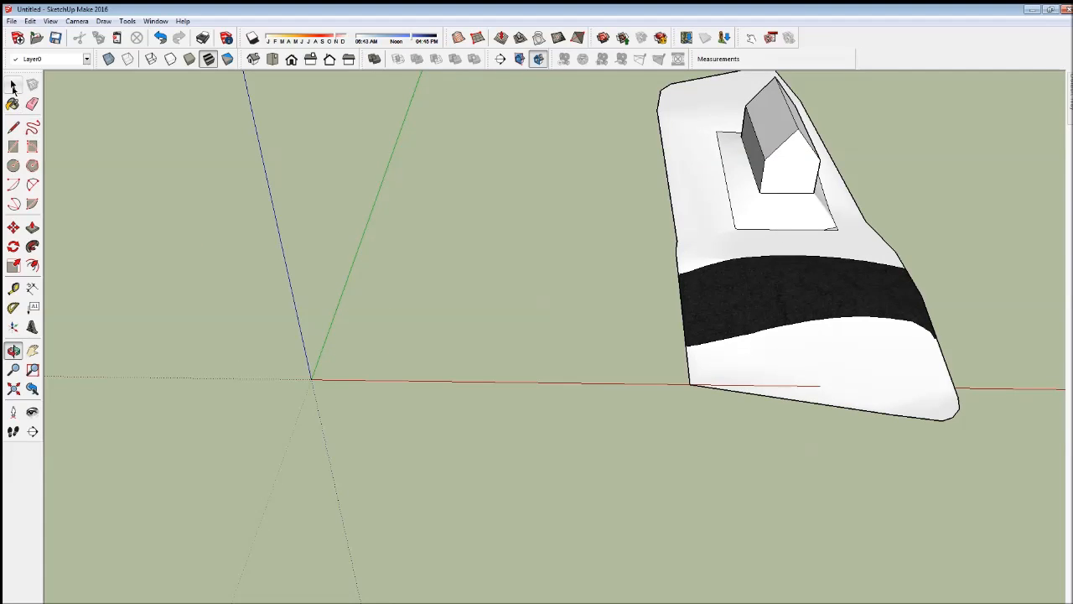
pyautogui.click(478, 39)
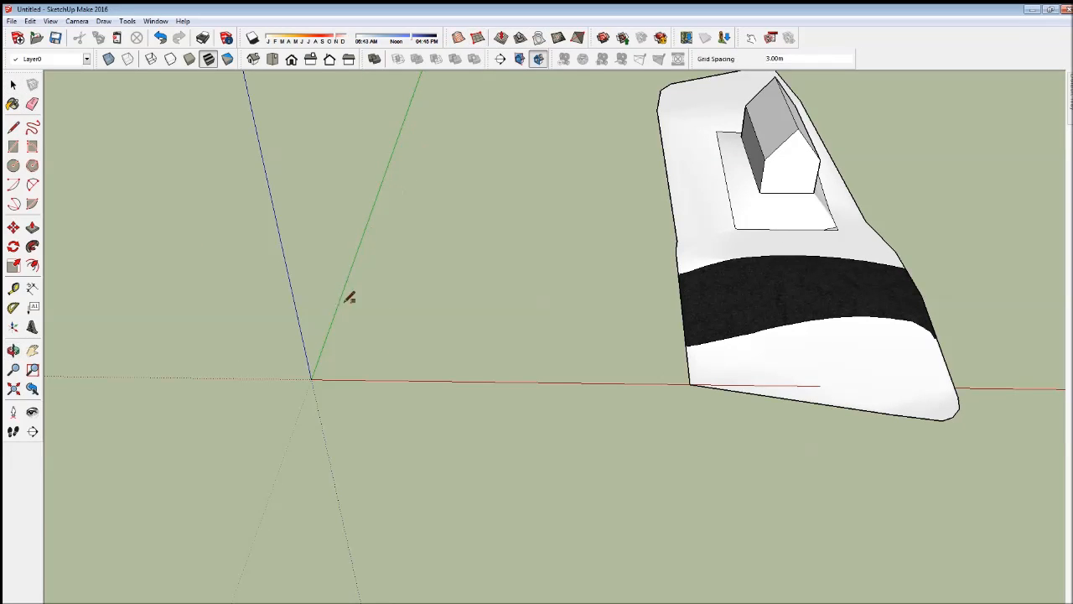
pyautogui.click(312, 377)
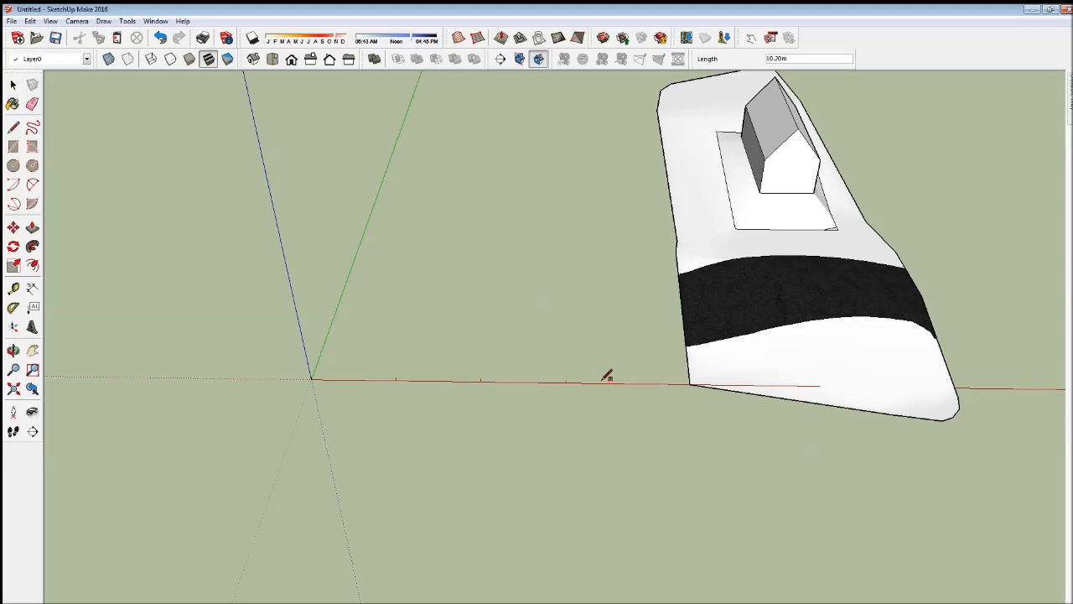
pyautogui.click(598, 209)
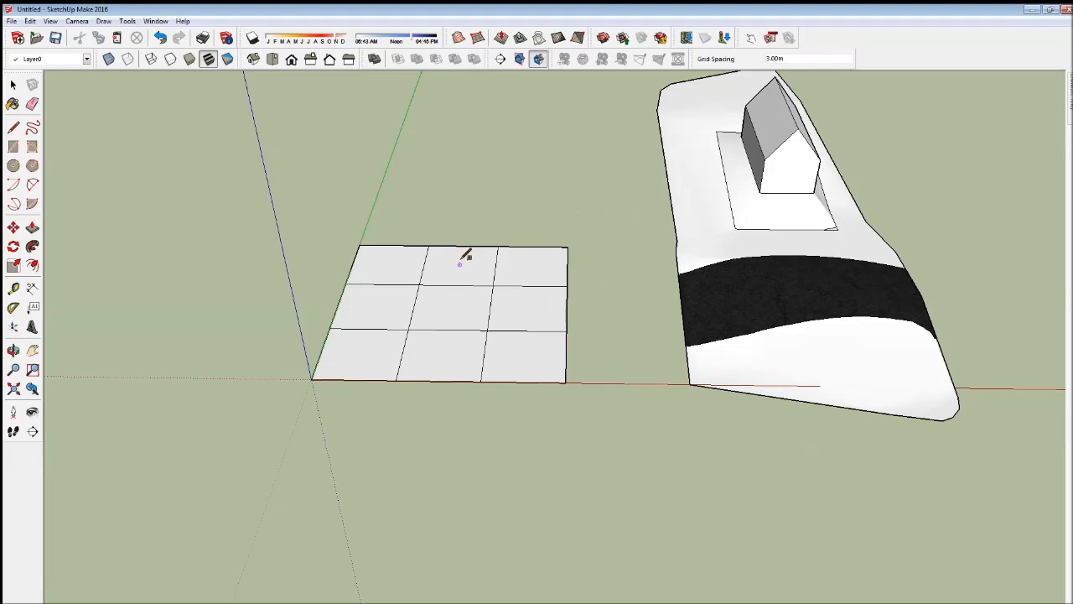
# - Select the new flat grid and explode its group into loose edges and faces
pyautogui.click(13, 89)
pyautogui.moveTo(301, 208); pyautogui.dragTo(595, 481)
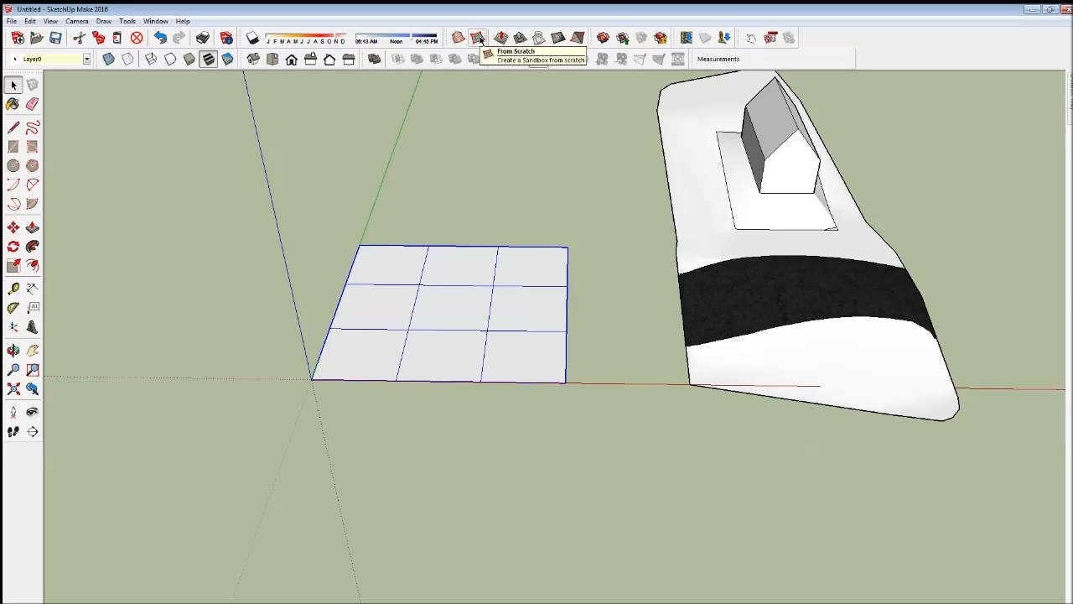
pyautogui.click(557, 43)
pyautogui.tripleClick(405, 299)
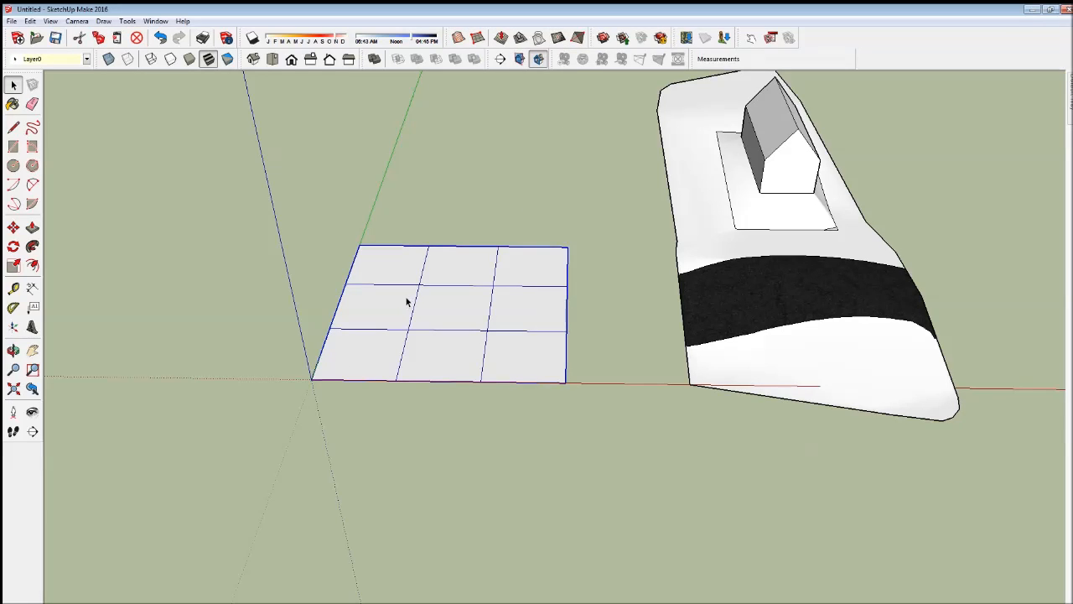
pyautogui.moveTo(279, 190); pyautogui.dragTo(572, 454)
pyautogui.rightClick(441, 287)
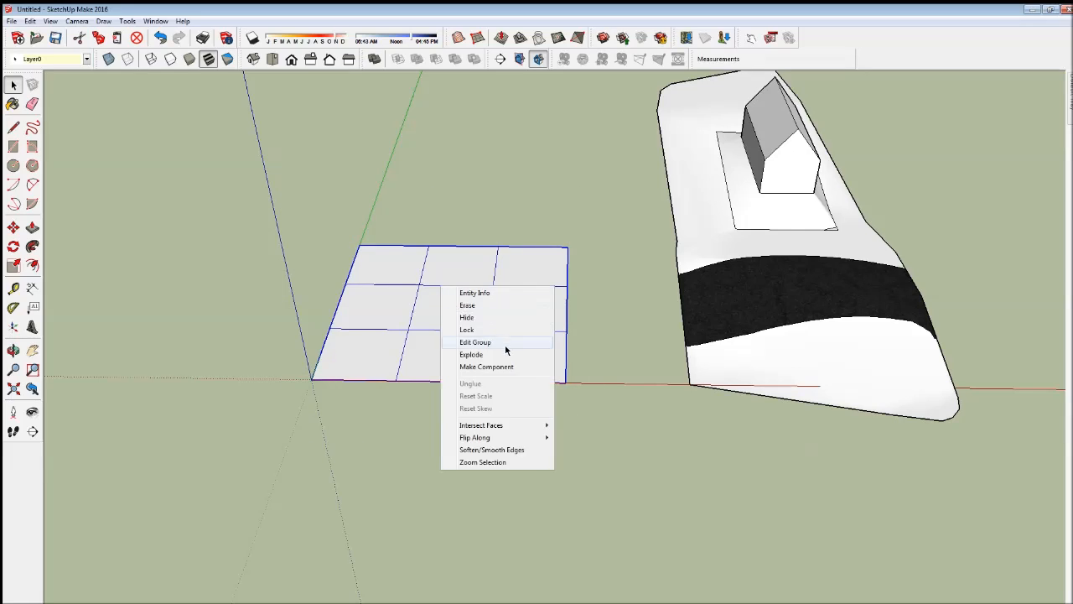
pyautogui.click(508, 354)
# - Apply Add Detail to the entire grid three times to subdivide it into a fine triangulated mesh
pyautogui.click(556, 43)
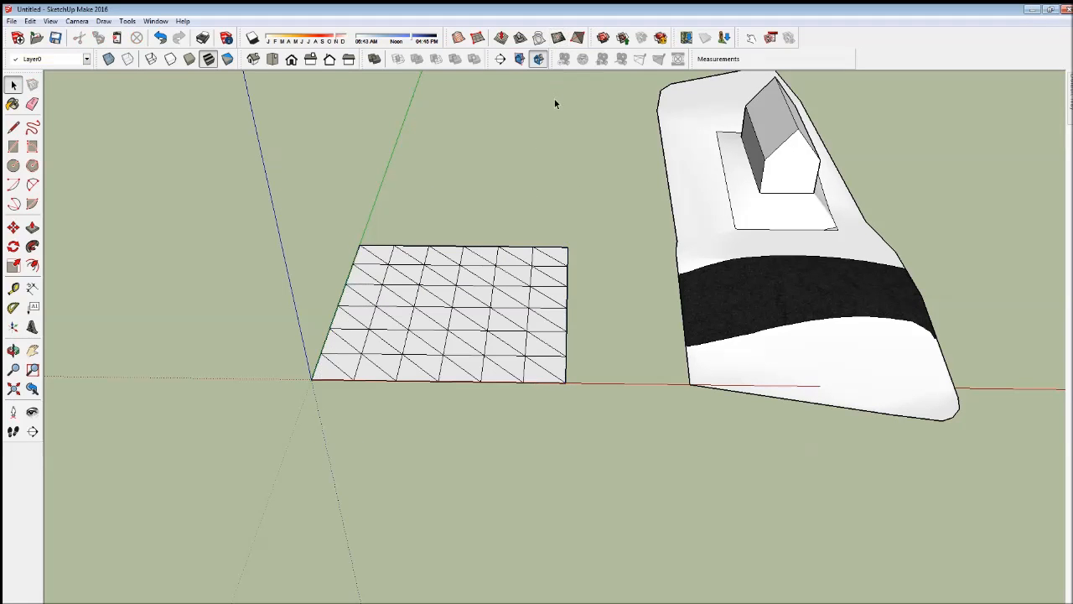
pyautogui.moveTo(255, 203); pyautogui.dragTo(605, 436)
pyautogui.click(557, 40)
pyautogui.moveTo(326, 214); pyautogui.dragTo(307, 228)
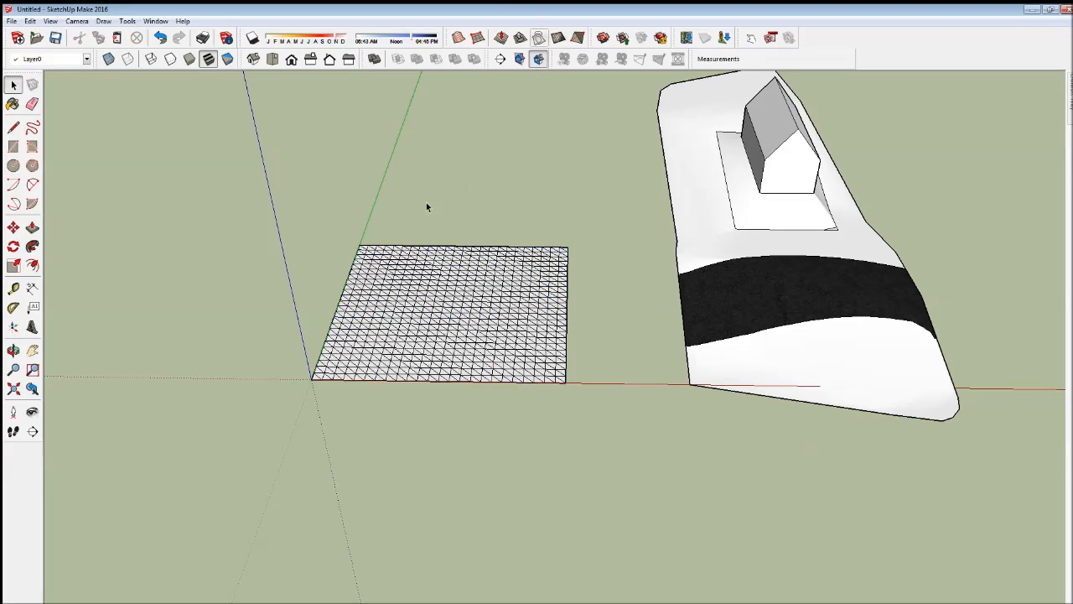
# - Flip the diagonals of several neighbouring triangles near the middle of the fine grid with Flip Edge
pyautogui.scroll(2, 422, 254)
pyautogui.scroll(3, 307, 239)
pyautogui.moveTo(178, 199); pyautogui.dragTo(723, 575)
pyautogui.click(581, 36)
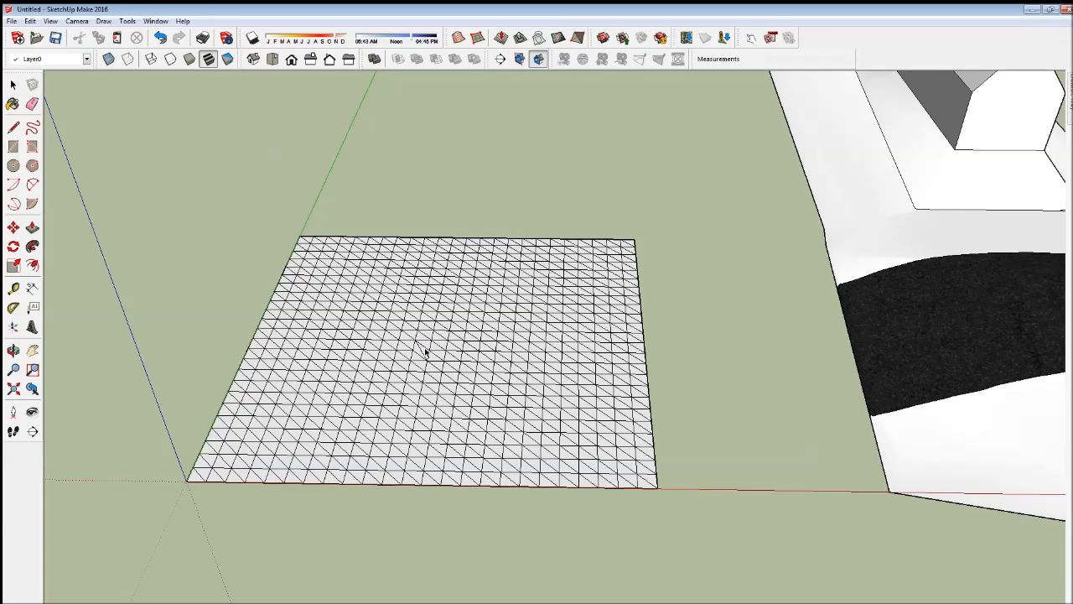
pyautogui.scroll(5, 434, 350)
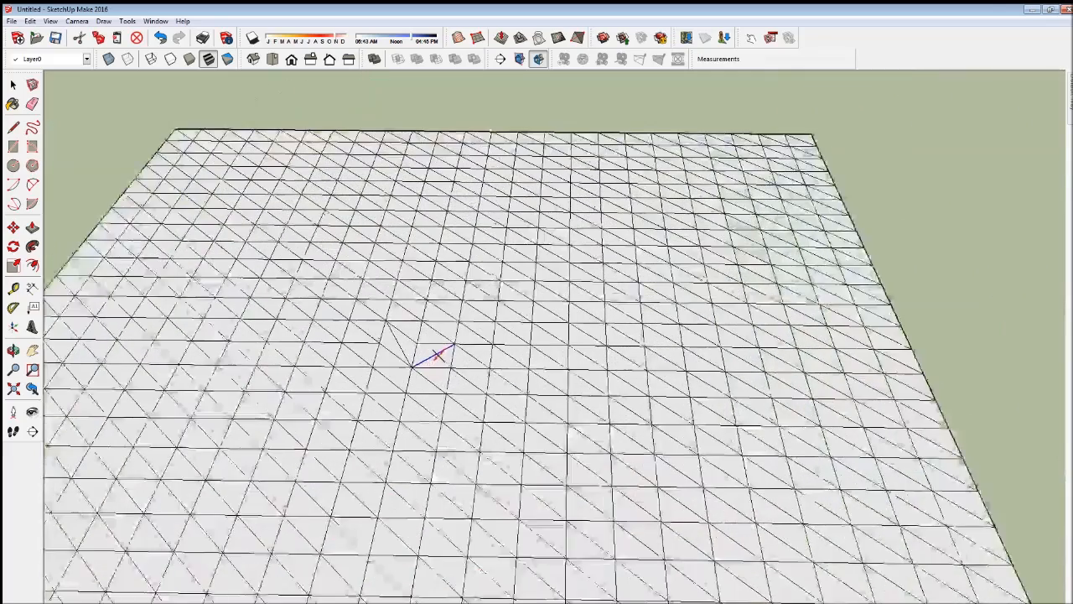
pyautogui.click(410, 308)
pyautogui.click(411, 309)
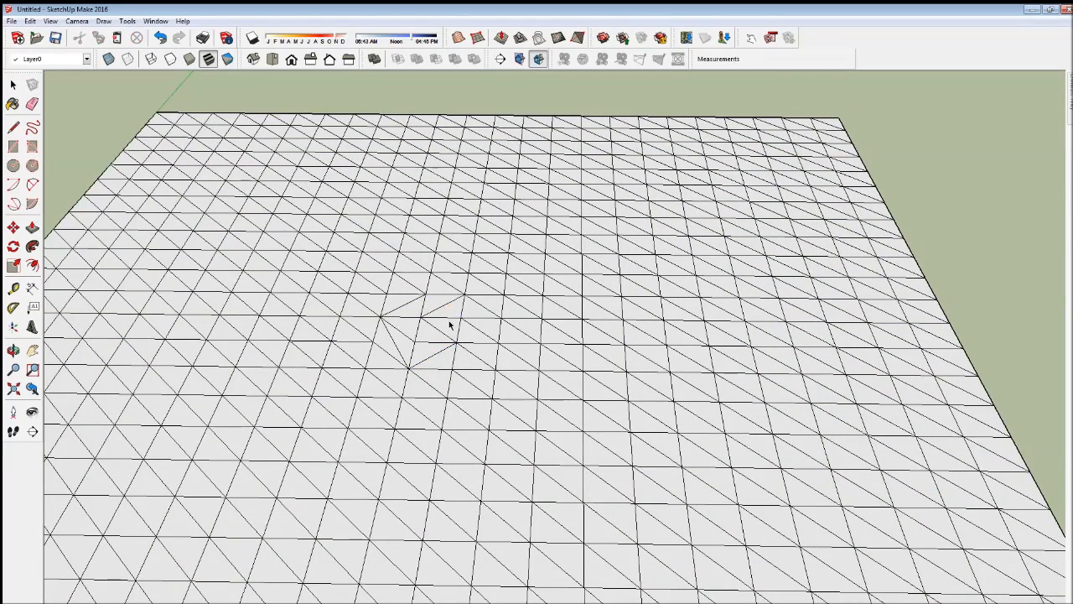
pyautogui.click(442, 331)
pyautogui.click(442, 331)
pyautogui.click(493, 311)
pyautogui.click(444, 303)
pyautogui.click(446, 284)
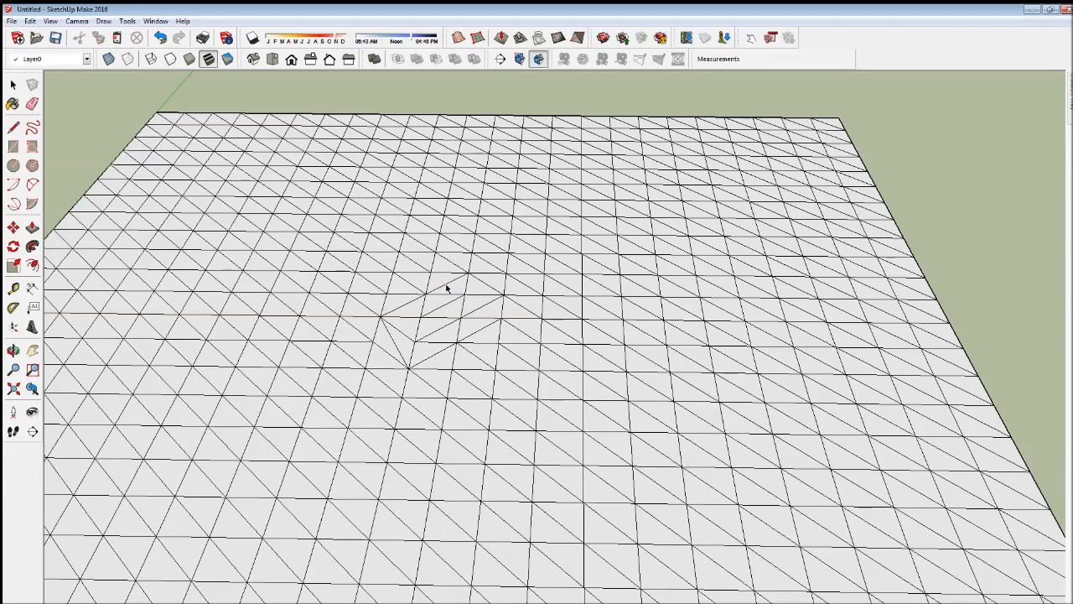
pyautogui.click(486, 286)
pyautogui.scroll(-3, 424, 325)
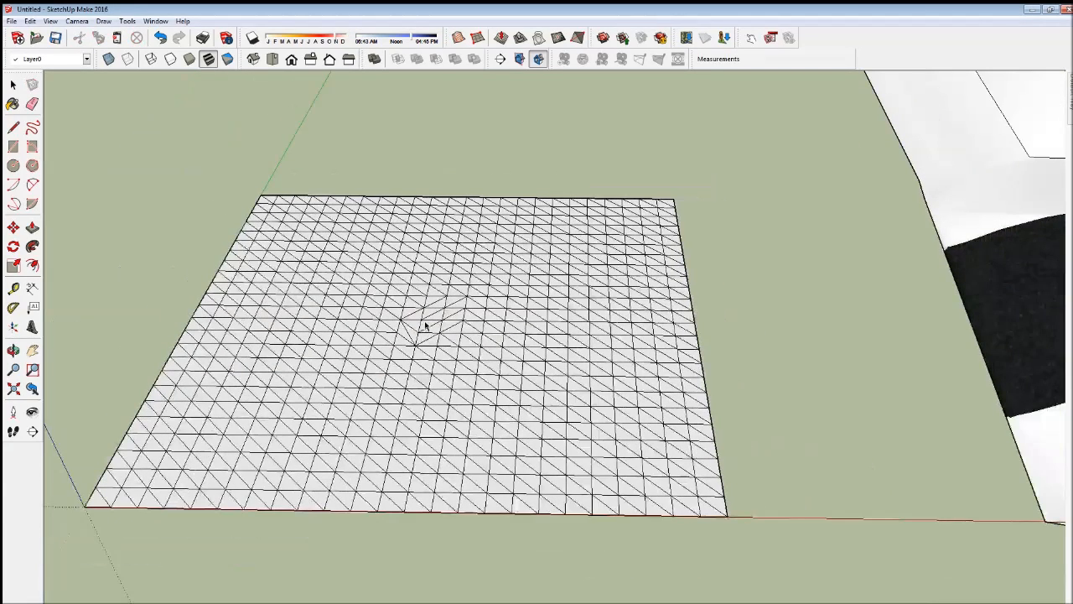
# - Select the entire fine mesh and try to deform it with Smoove at a 10.00 m radius
pyautogui.click(13, 85)
pyautogui.scroll(-2, 341, 249)
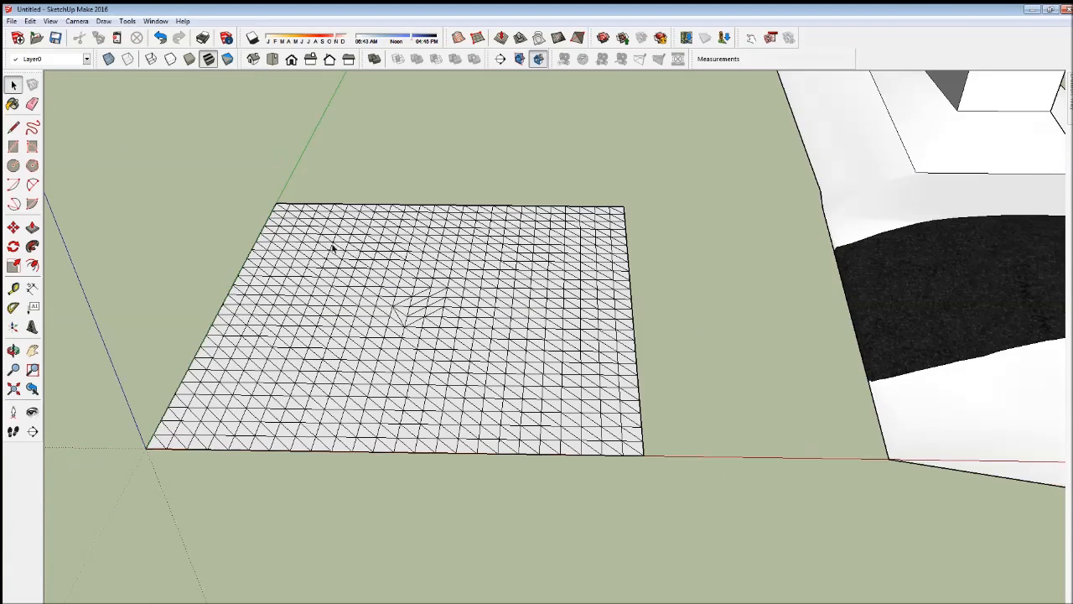
pyautogui.moveTo(141, 184); pyautogui.dragTo(711, 534)
pyautogui.moveTo(195, 210); pyautogui.dragTo(134, 163)
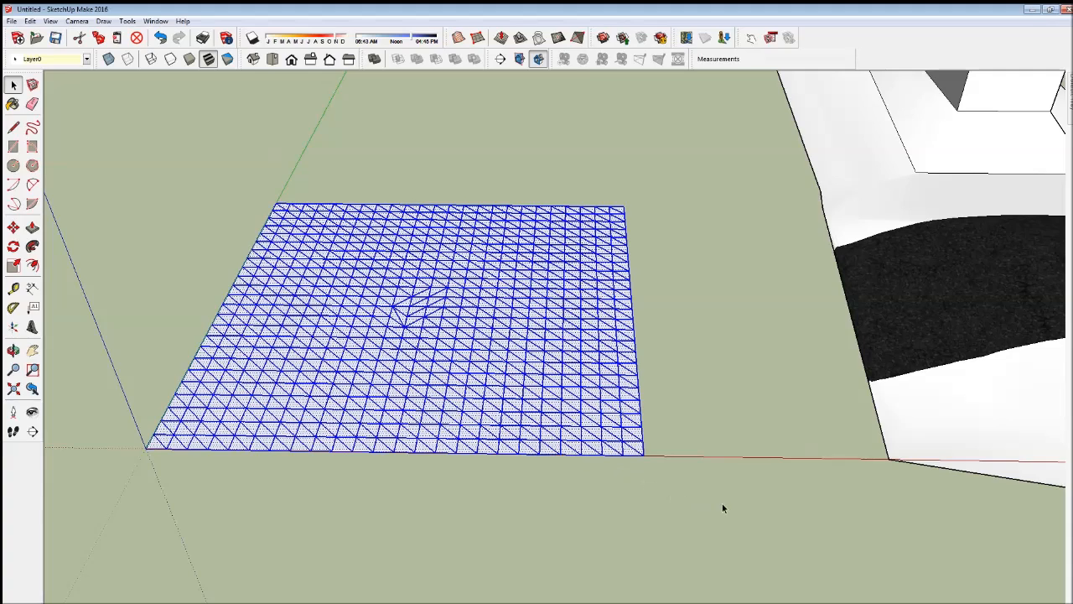
pyautogui.moveTo(339, 332); pyautogui.dragTo(142, 173)
pyautogui.click(503, 38)
pyautogui.click(348, 388)
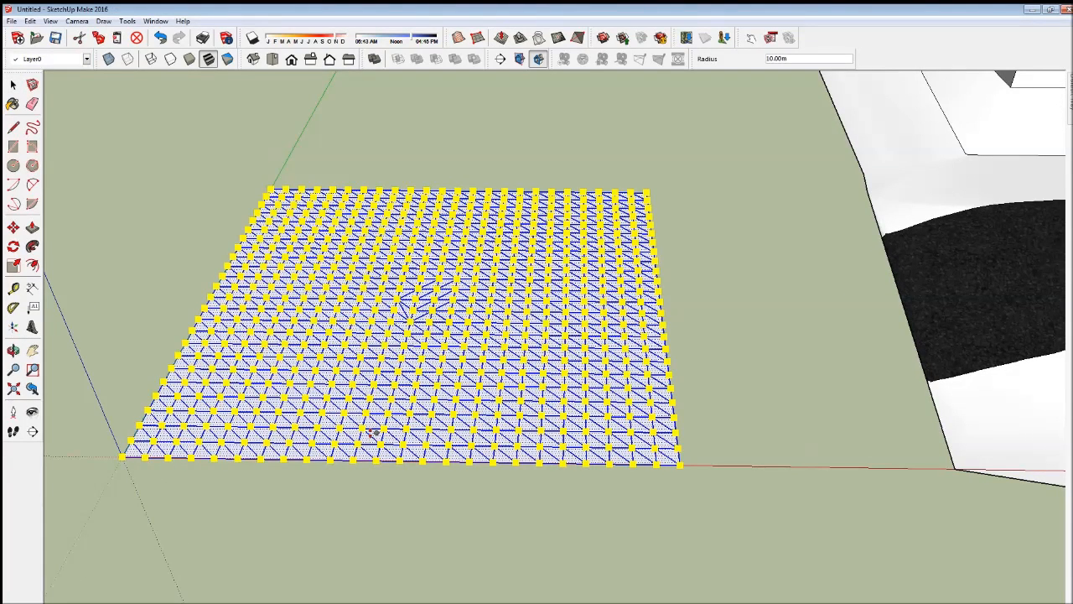
pyautogui.click(285, 416)
pyautogui.click(282, 396)
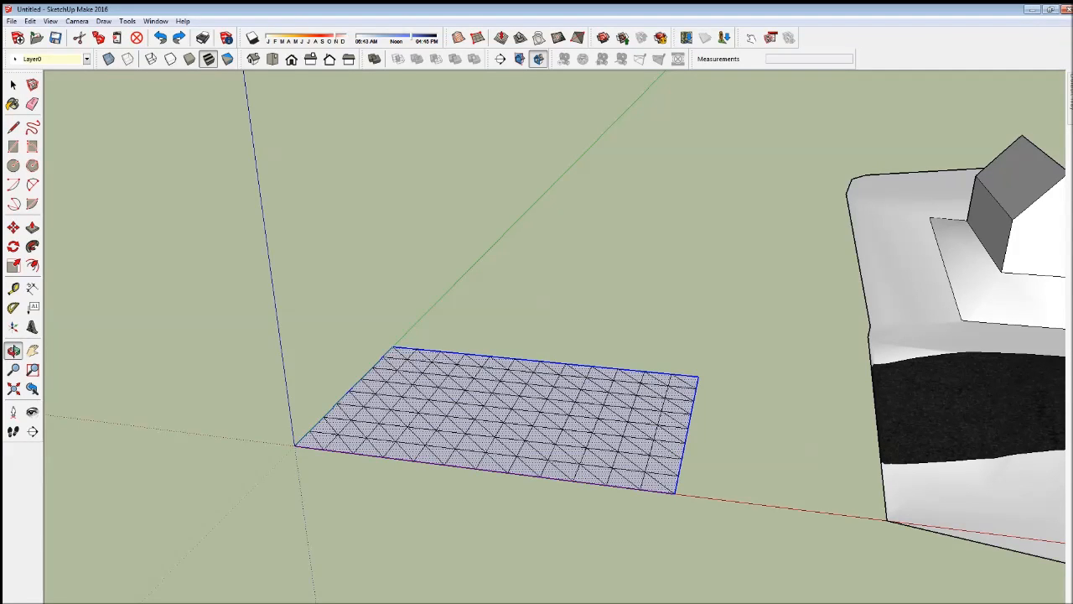
# - Select a small block of faces near the coarser grid's far edge and raise the grid into a dome with Smoove at a 10.00 m radius
pyautogui.click(14, 355)
pyautogui.moveTo(301, 492); pyautogui.dragTo(766, 360)
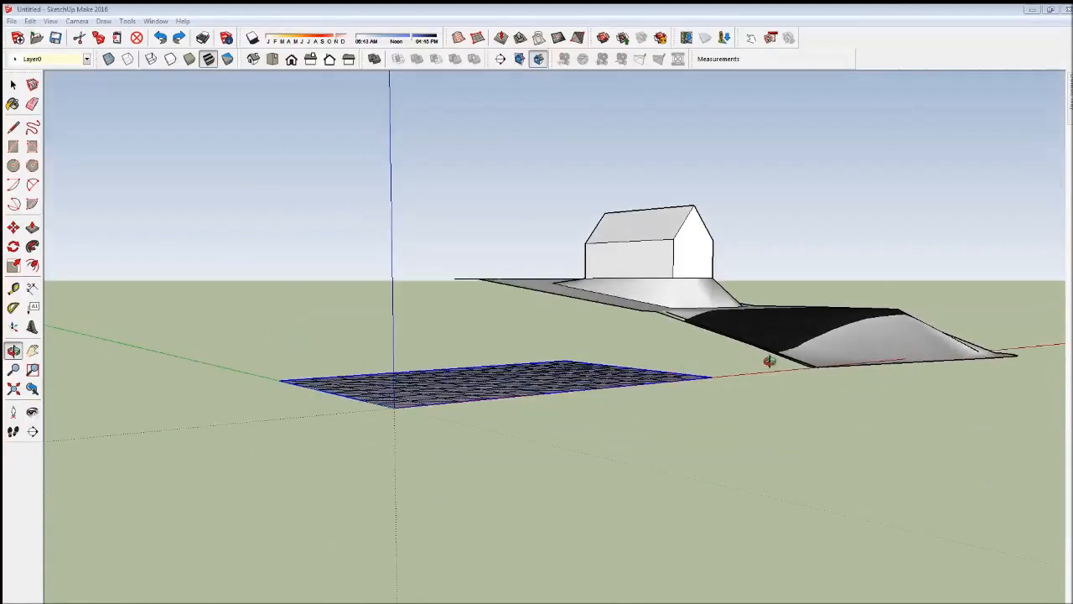
pyautogui.moveTo(687, 419); pyautogui.dragTo(513, 574)
pyautogui.moveTo(377, 479); pyautogui.dragTo(125, 273)
pyautogui.click(12, 84)
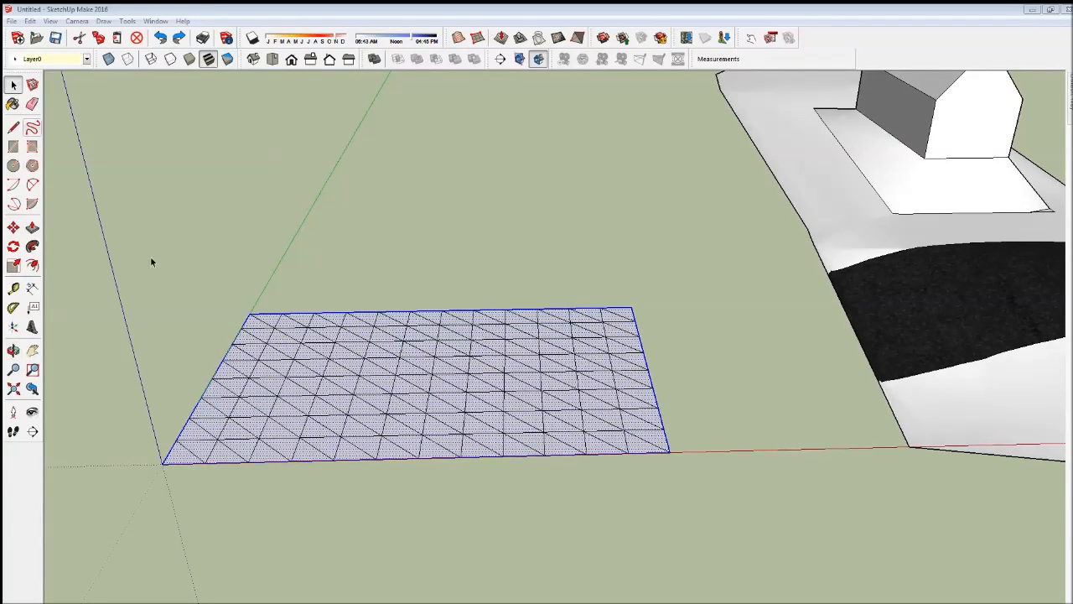
pyautogui.click(215, 266)
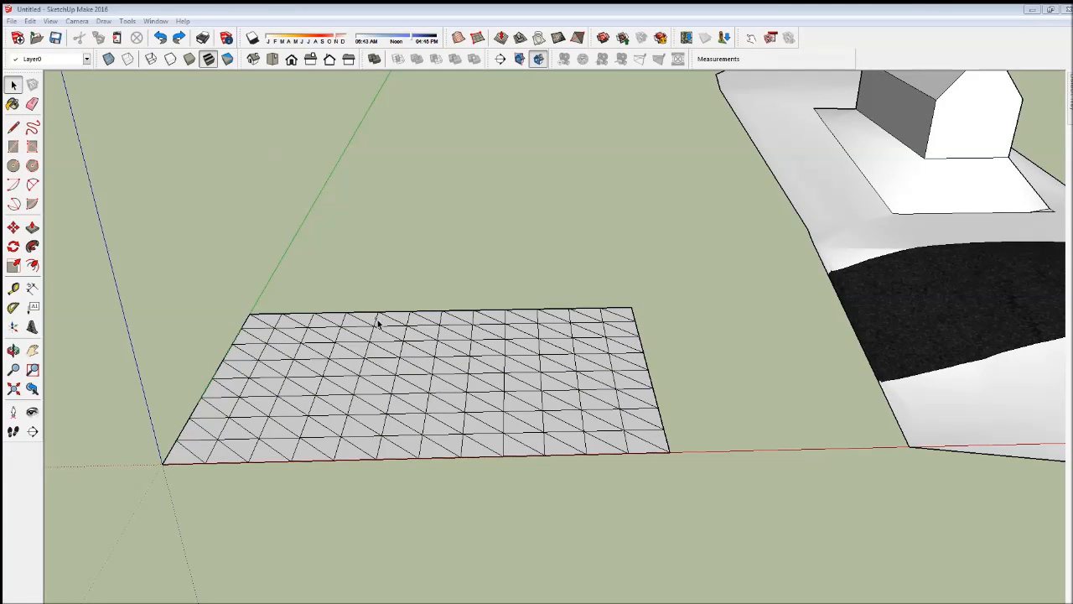
pyautogui.moveTo(377, 322); pyautogui.dragTo(523, 359)
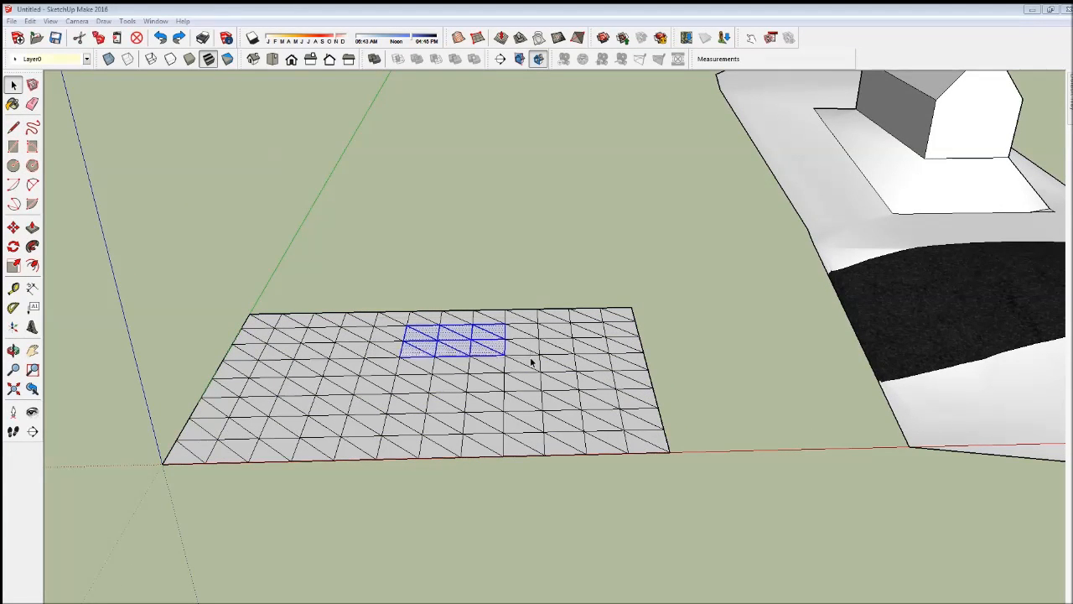
pyautogui.click(505, 39)
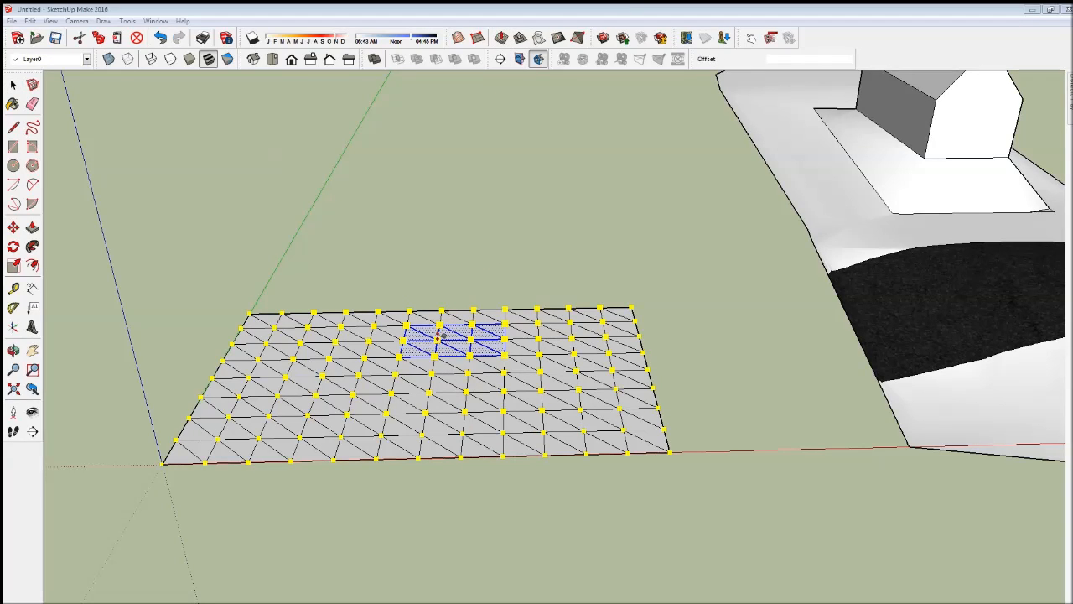
pyautogui.click(439, 337)
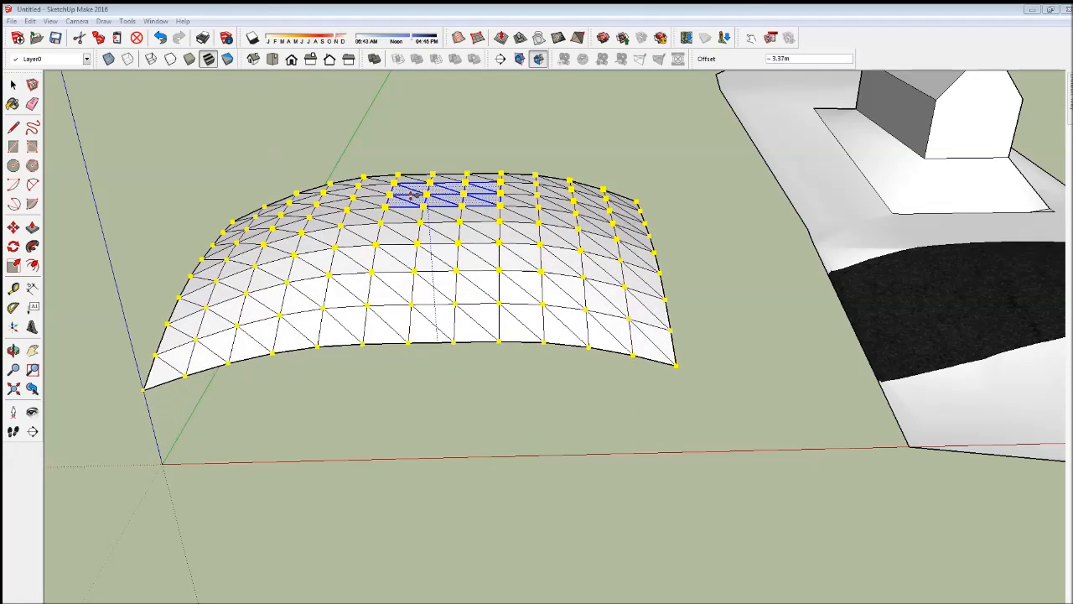
pyautogui.click(413, 151)
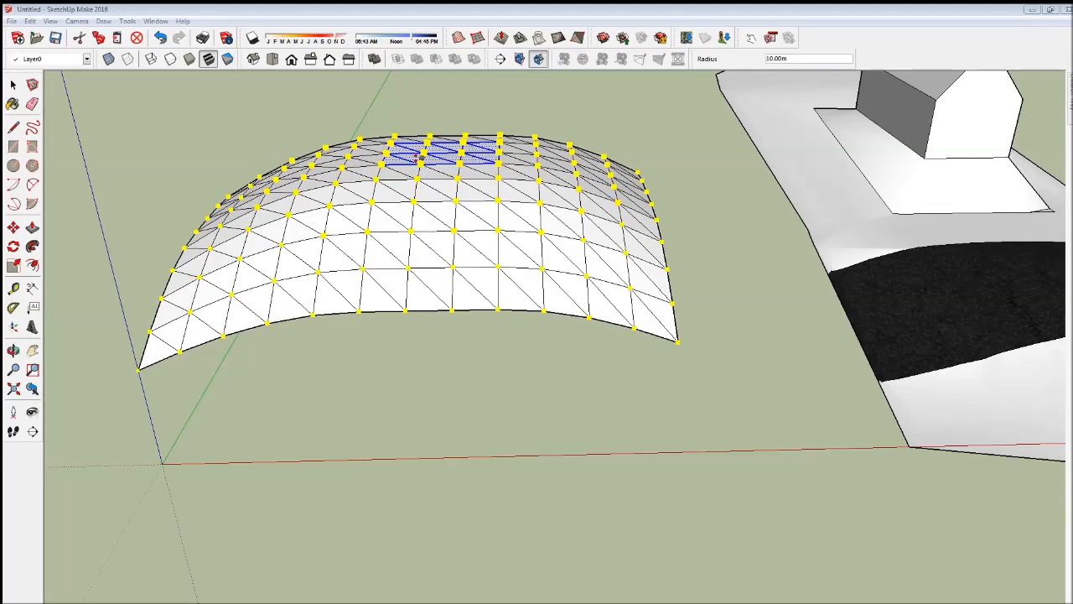
# - Create a component from the selected block of faces on top of the dome, using the default settings
pyautogui.press('o')
pyautogui.moveTo(595, 464); pyautogui.dragTo(495, 349)
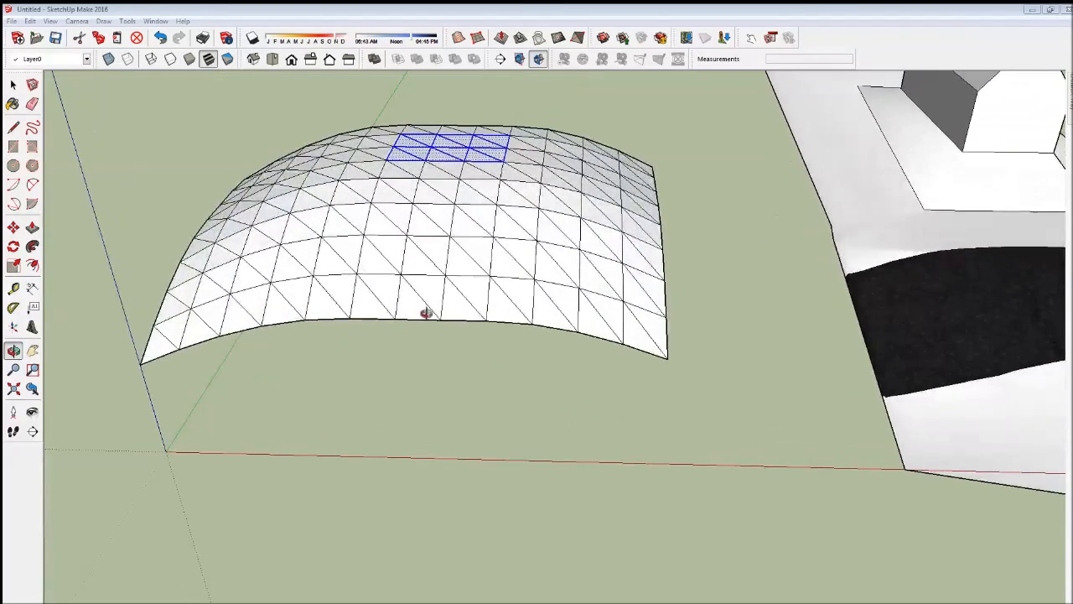
pyautogui.press('g')
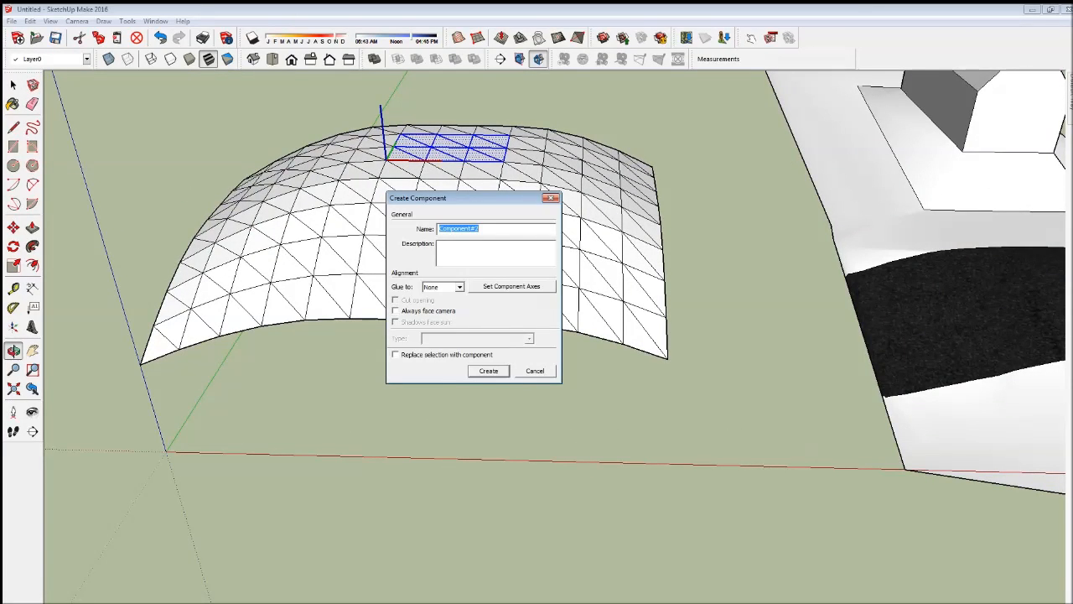
pyautogui.press('Return')
# - Select the whole dome mesh and generate a terrain surface from its edges with From Contours
pyautogui.click(214, 235)
pyautogui.click(276, 229)
pyautogui.moveTo(114, 114); pyautogui.dragTo(750, 469)
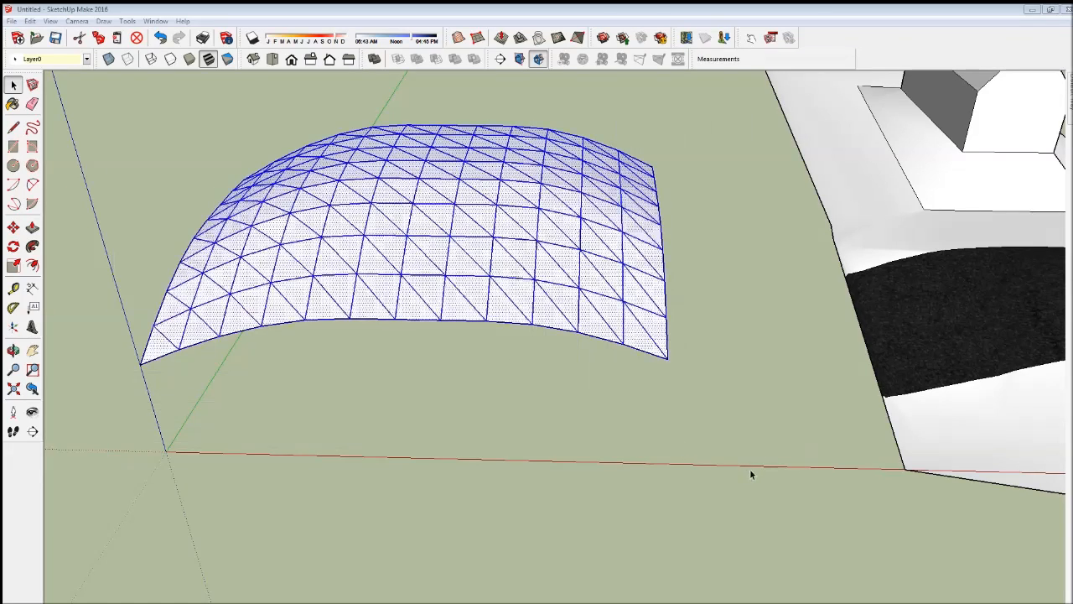
pyautogui.rightClick(439, 190)
pyautogui.moveTo(491, 246)
pyautogui.click(627, 245)
pyautogui.rightClick(516, 199)
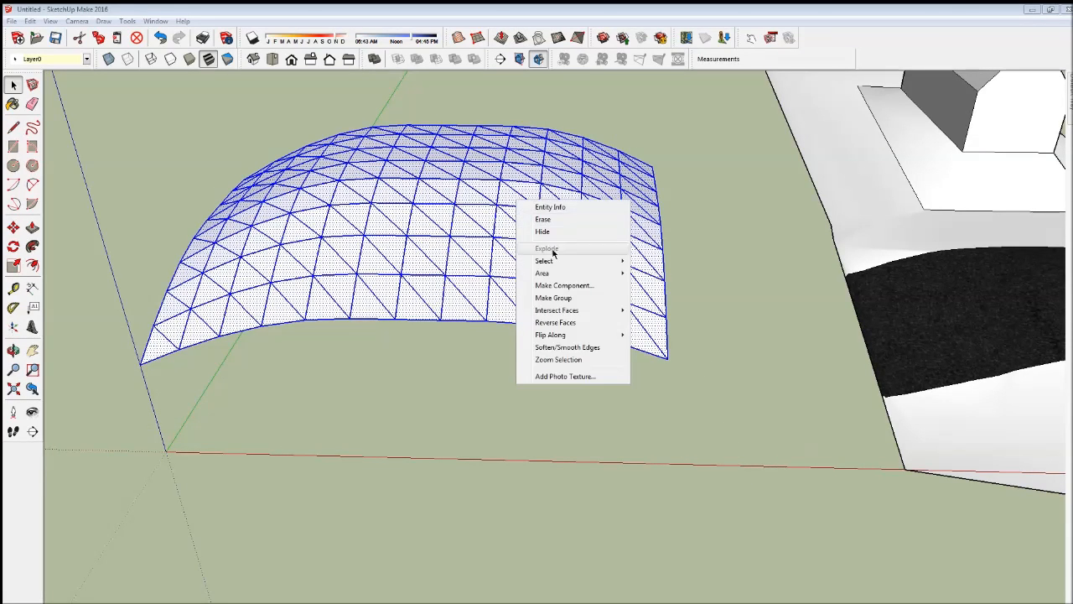
pyautogui.moveTo(573, 270)
pyautogui.click(674, 278)
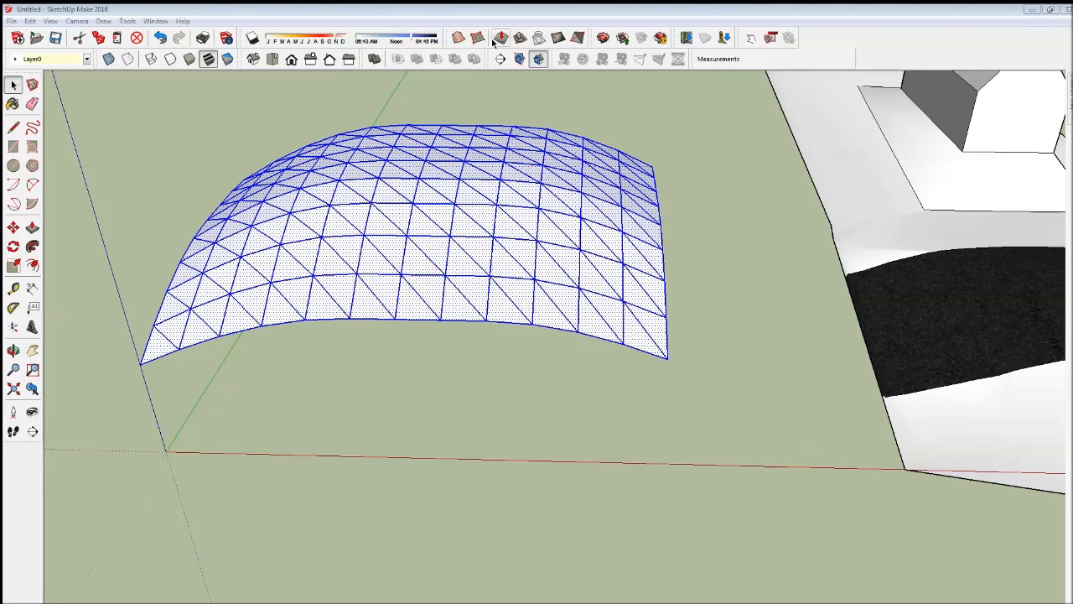
pyautogui.click(463, 39)
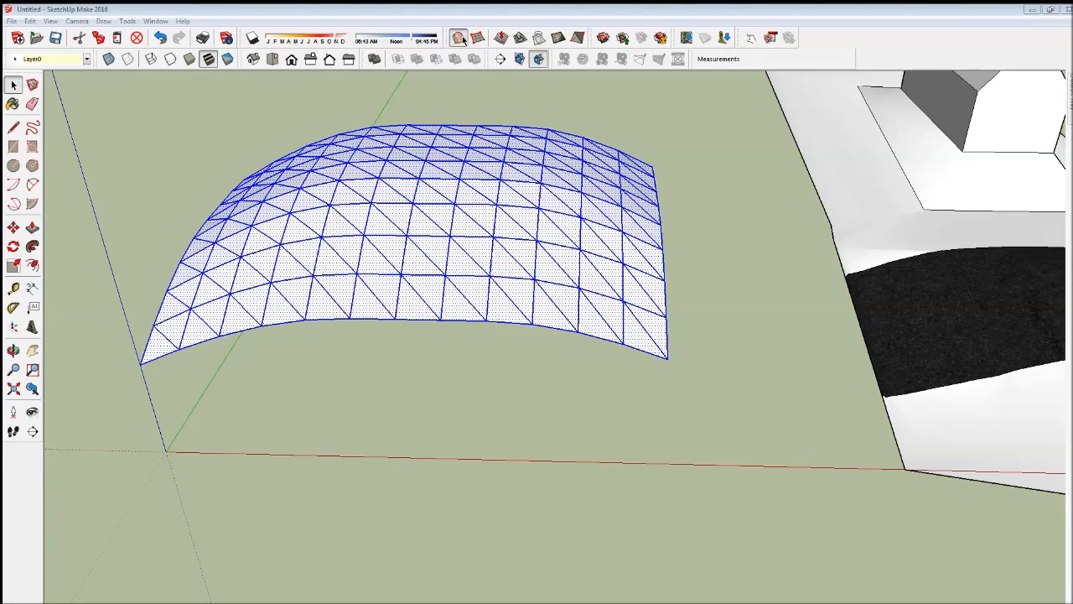
# - Select the complete dome together with its generated surface, try moving it away from the origin, and undo that move
pyautogui.moveTo(157, 132); pyautogui.dragTo(254, 151)
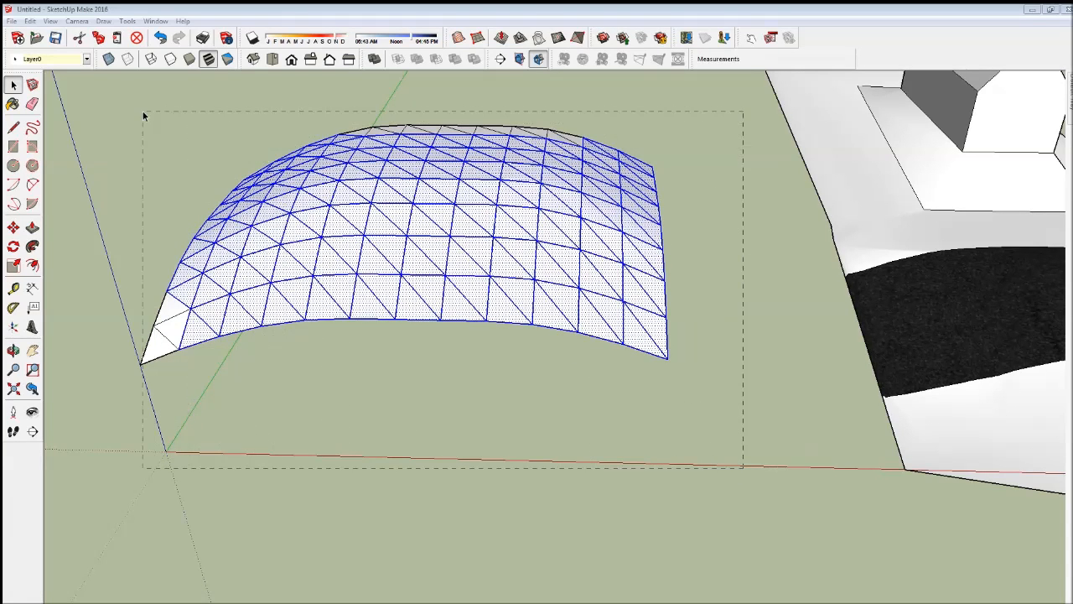
pyautogui.moveTo(143, 116); pyautogui.dragTo(143, 117)
pyautogui.click(412, 412)
pyautogui.click(427, 306)
pyautogui.moveTo(734, 397); pyautogui.dragTo(110, 103)
pyautogui.click(14, 227)
pyautogui.moveTo(173, 492); pyautogui.dragTo(223, 390)
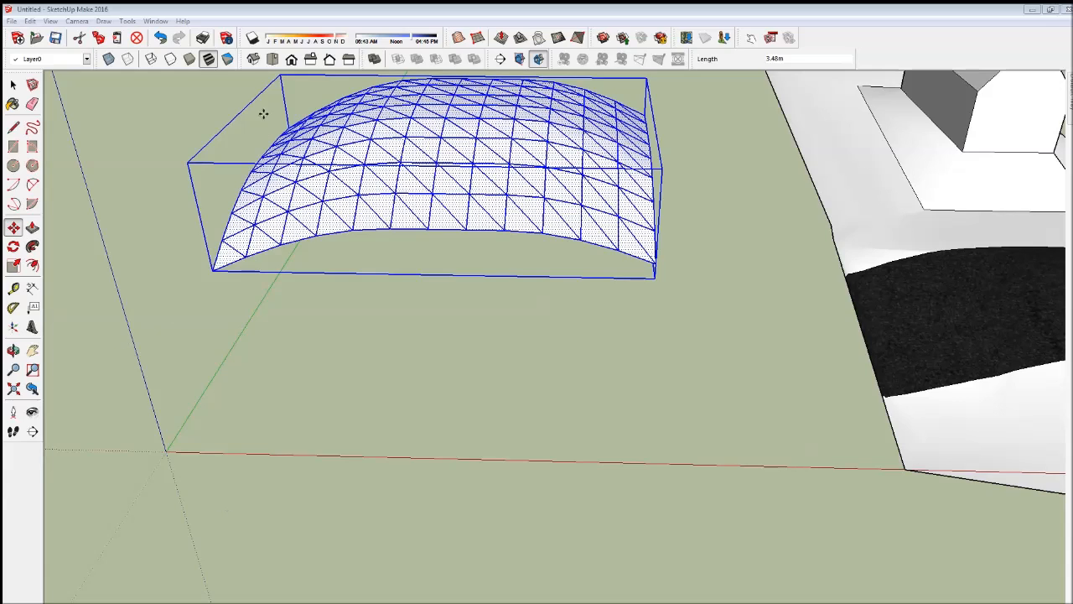
pyautogui.hotkey('ctrl', 'z')
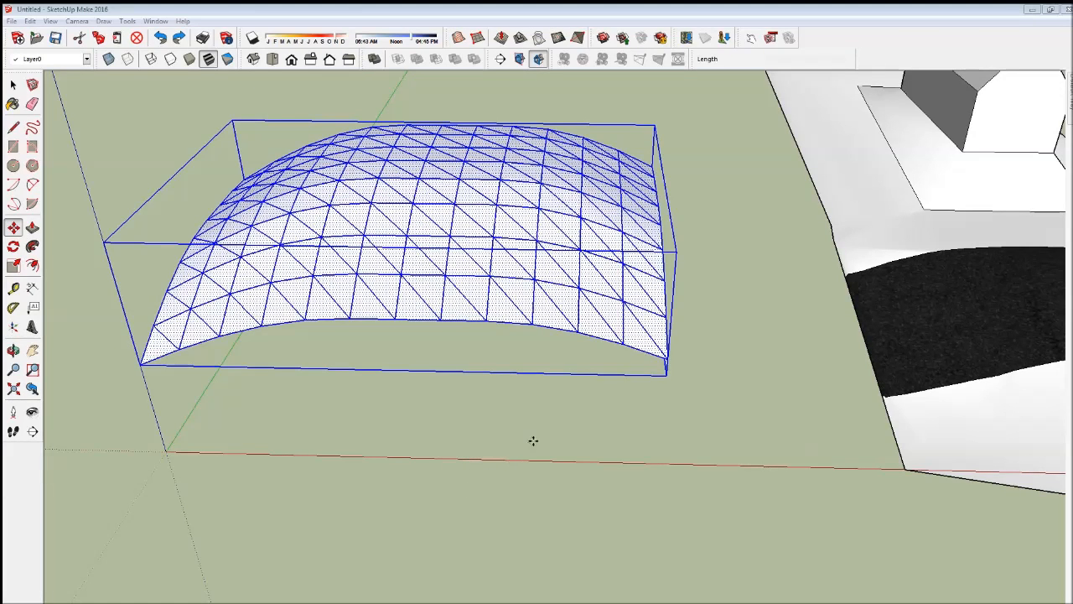
# - Soften the dome's edges with a 100.0-degree angle between normals, keeping Smooth normals and Soften coplanar enabled, and clear the selection
pyautogui.moveTo(1064, 102)
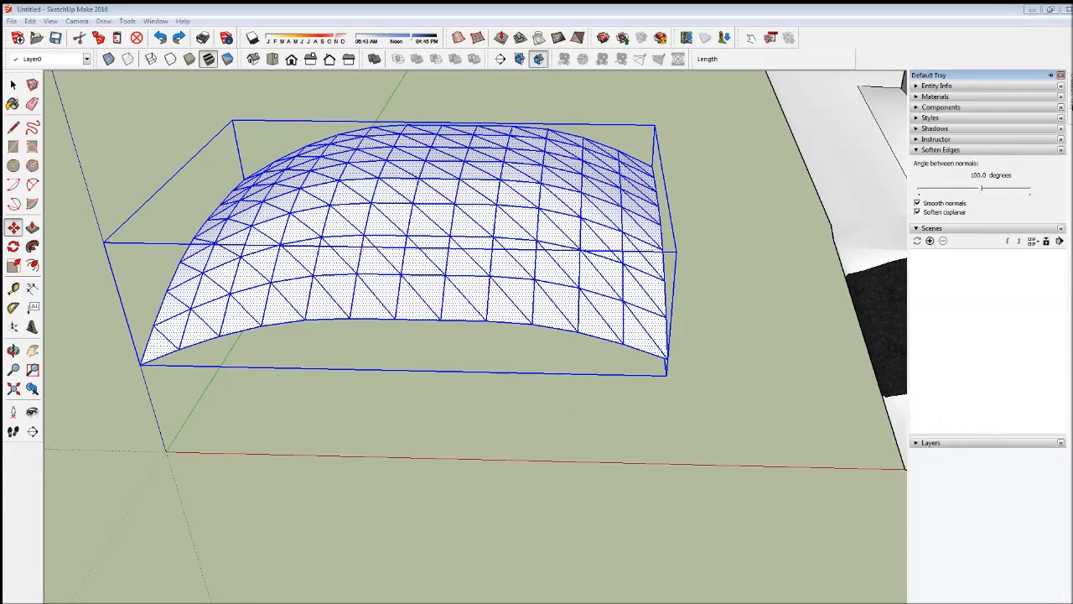
pyautogui.click(31, 21)
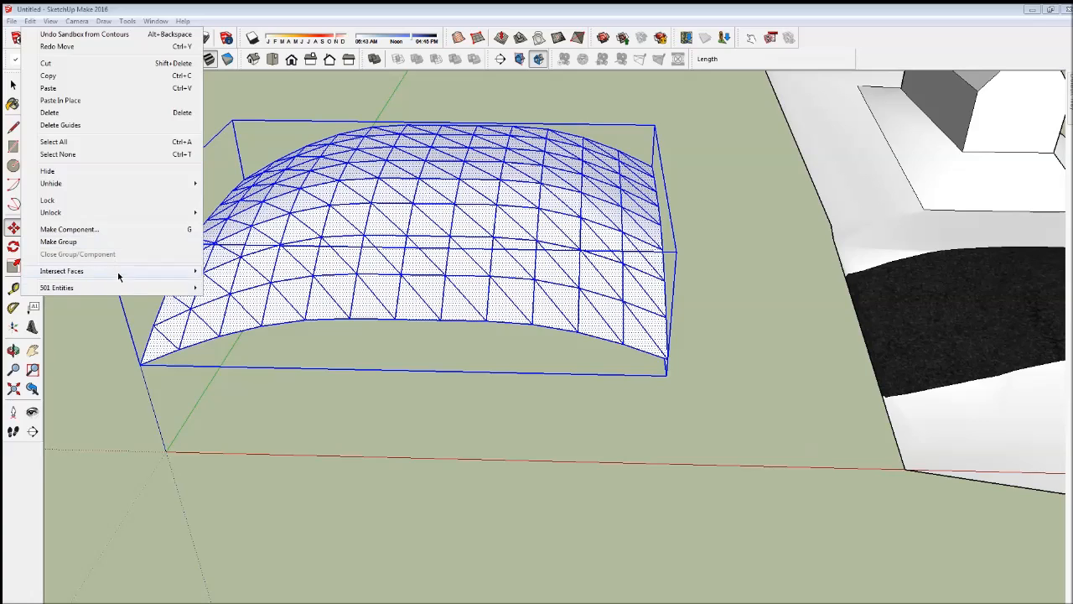
pyautogui.moveTo(122, 288)
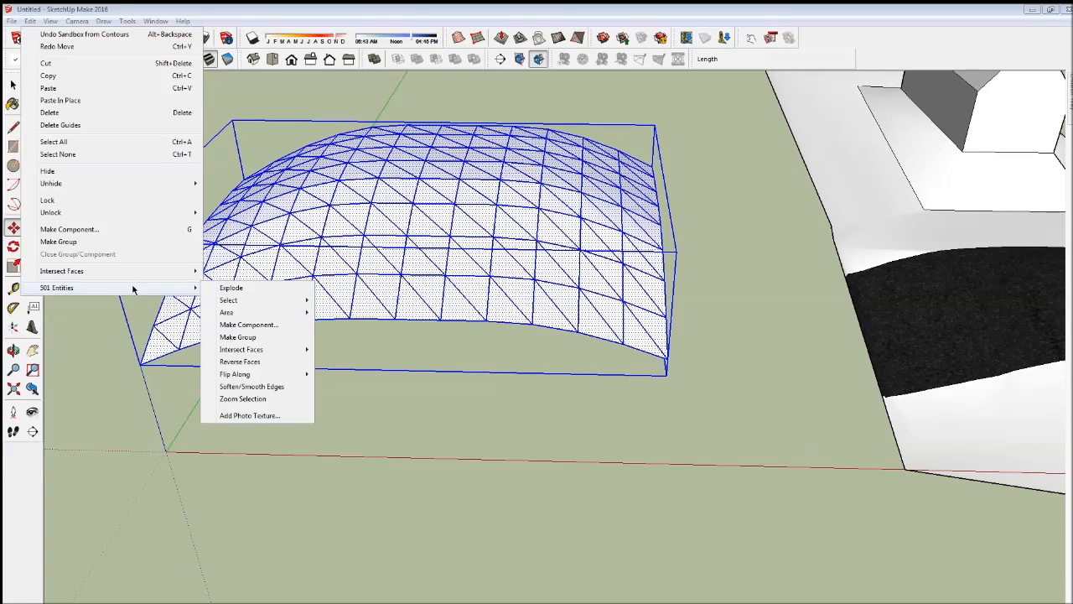
pyautogui.click(245, 399)
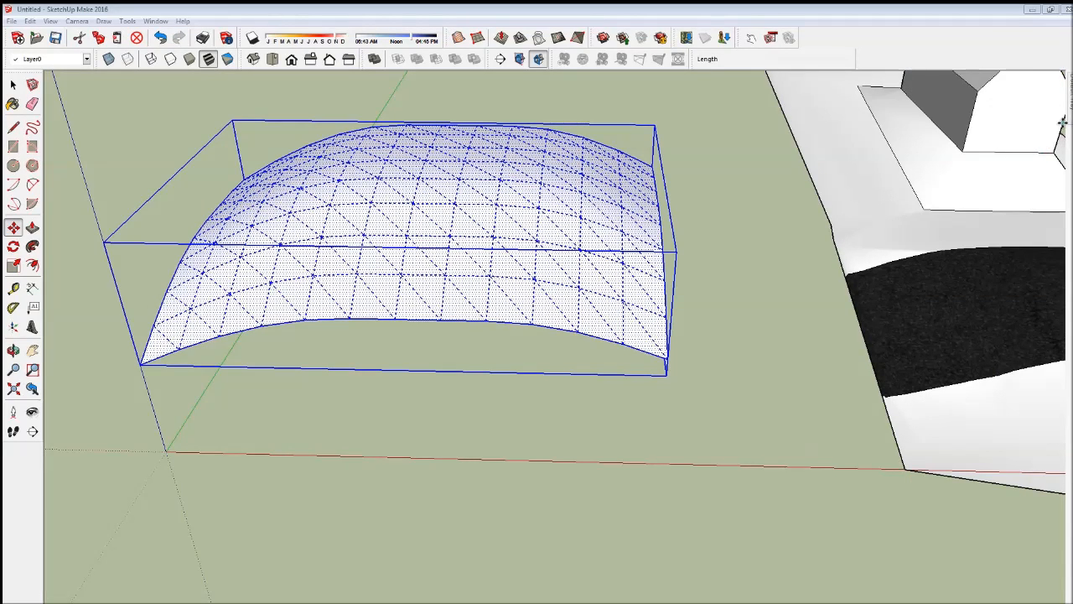
pyautogui.moveTo(1070, 122)
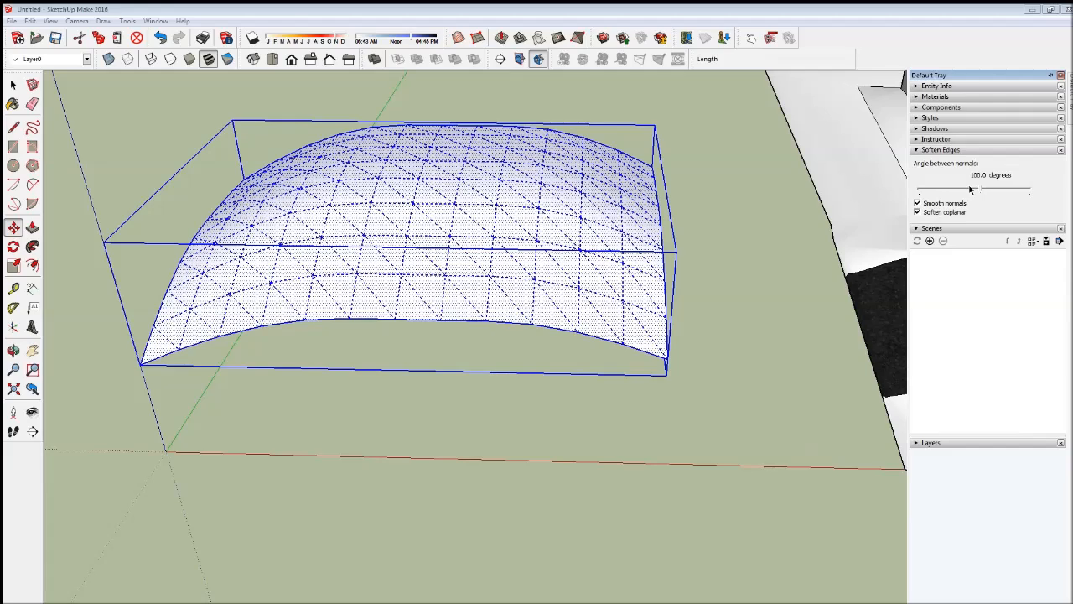
pyautogui.moveTo(981, 188); pyautogui.dragTo(983, 193)
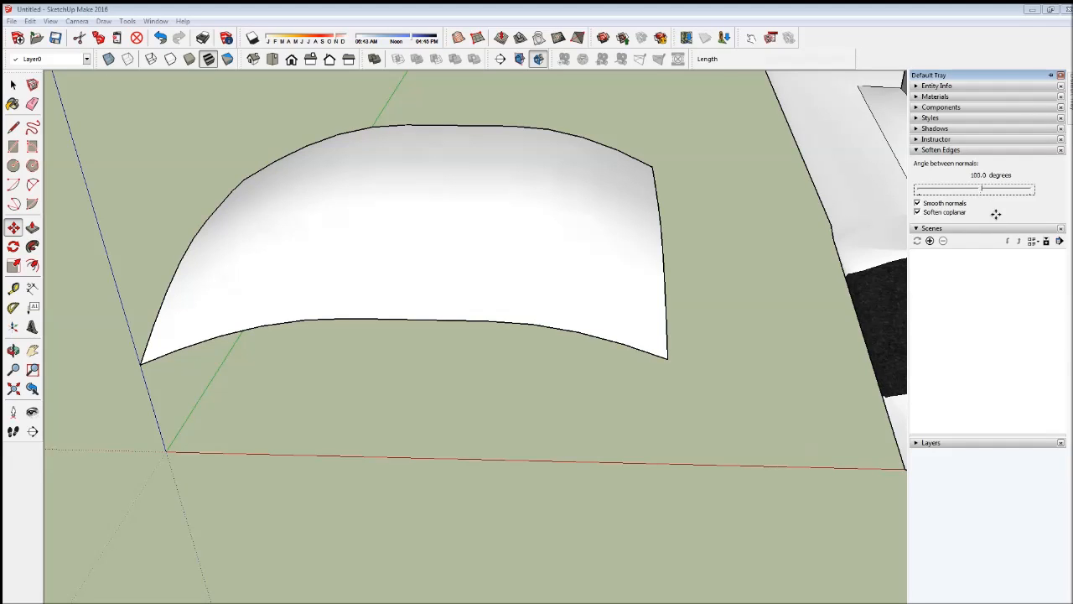
pyautogui.click(13, 84)
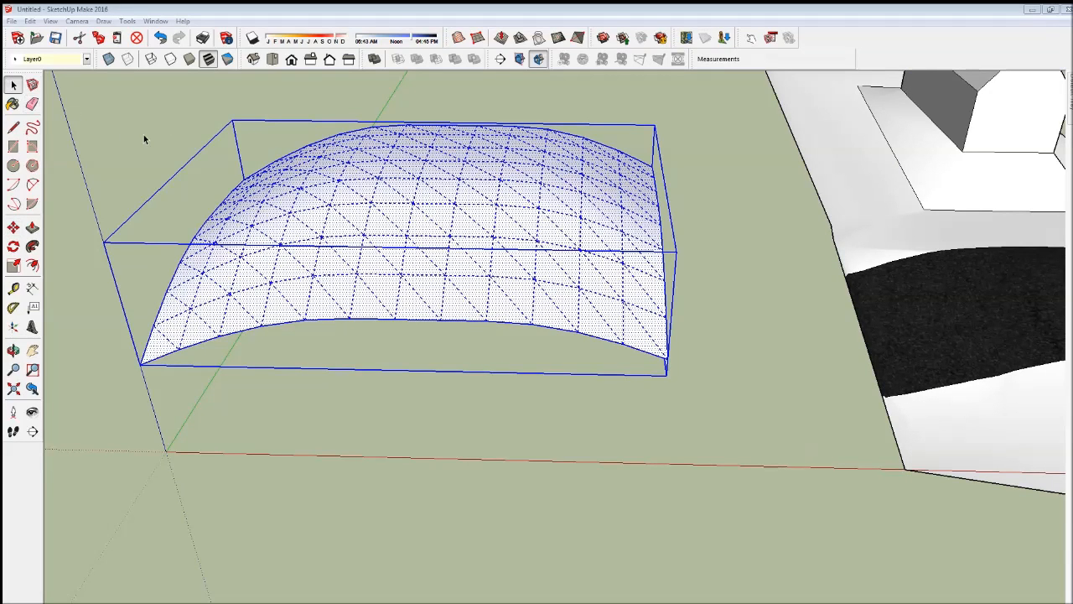
pyautogui.click(143, 135)
# - Select the whole smoothed dome and create a component from it with the default settings, leaving Replace selection with component unchecked
pyautogui.click(13, 350)
pyautogui.moveTo(276, 252); pyautogui.dragTo(251, 335)
pyautogui.click(13, 84)
pyautogui.click(389, 235)
pyautogui.moveTo(125, 125); pyautogui.dragTo(703, 453)
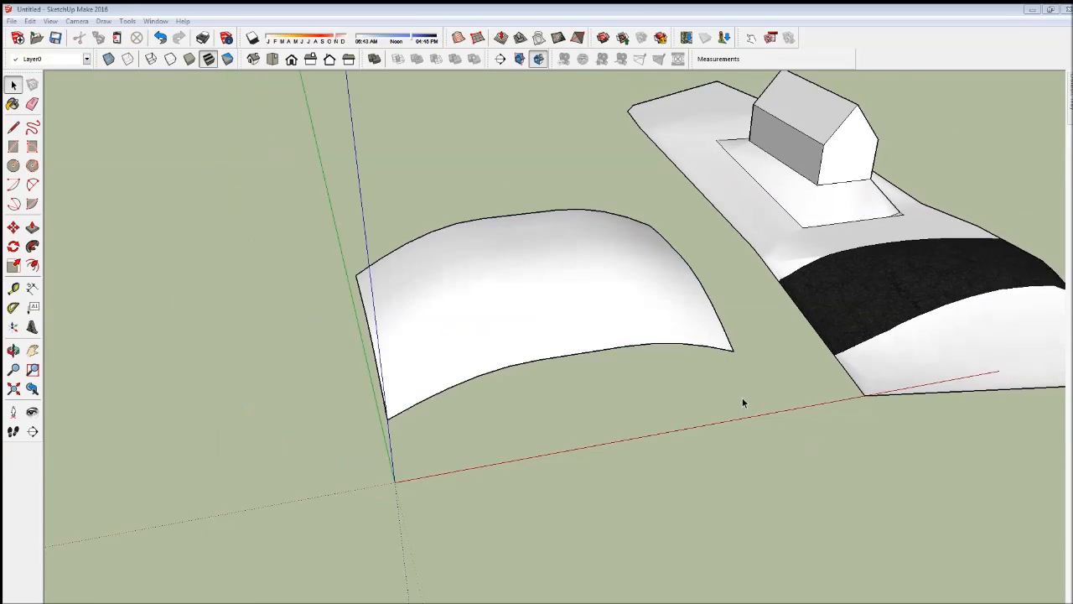
pyautogui.moveTo(322, 222); pyautogui.dragTo(733, 436)
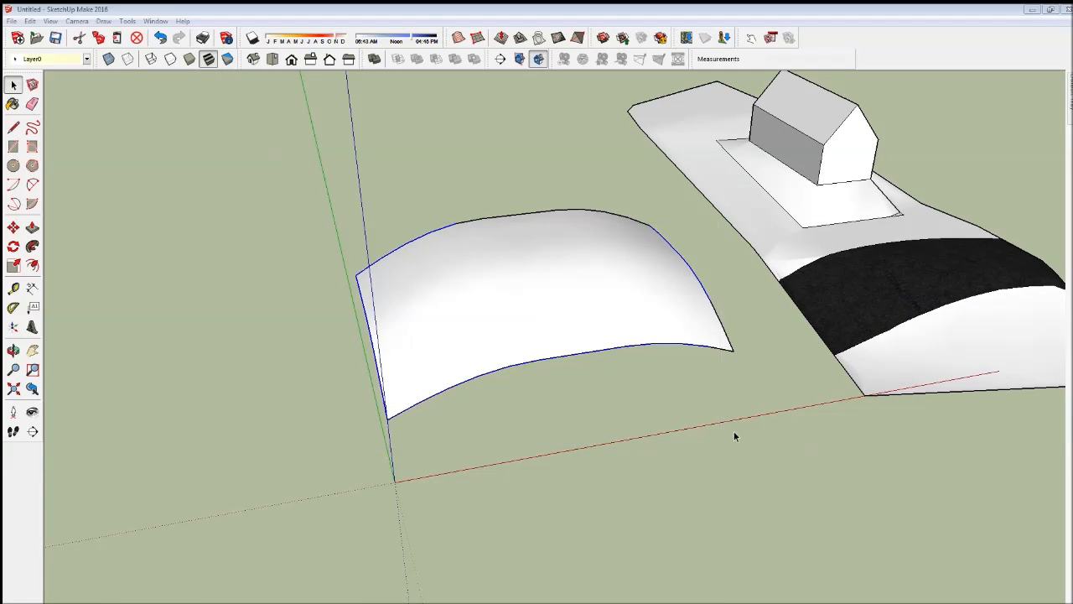
pyautogui.moveTo(702, 352); pyautogui.dragTo(696, 439, button='middle')
pyautogui.click(13, 85)
pyautogui.moveTo(244, 221); pyautogui.dragTo(765, 525)
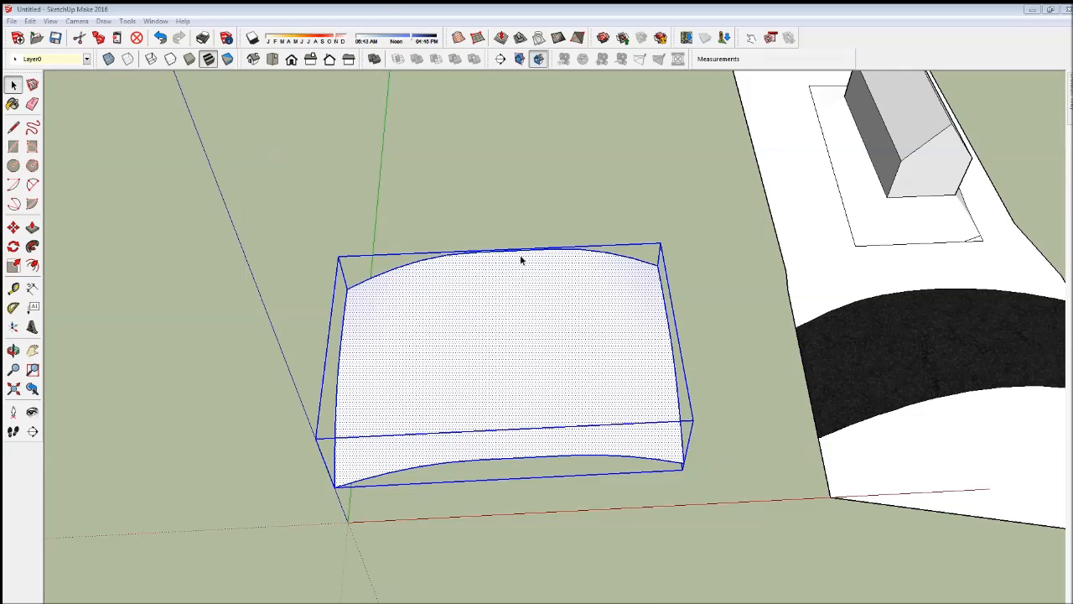
pyautogui.click(32, 85)
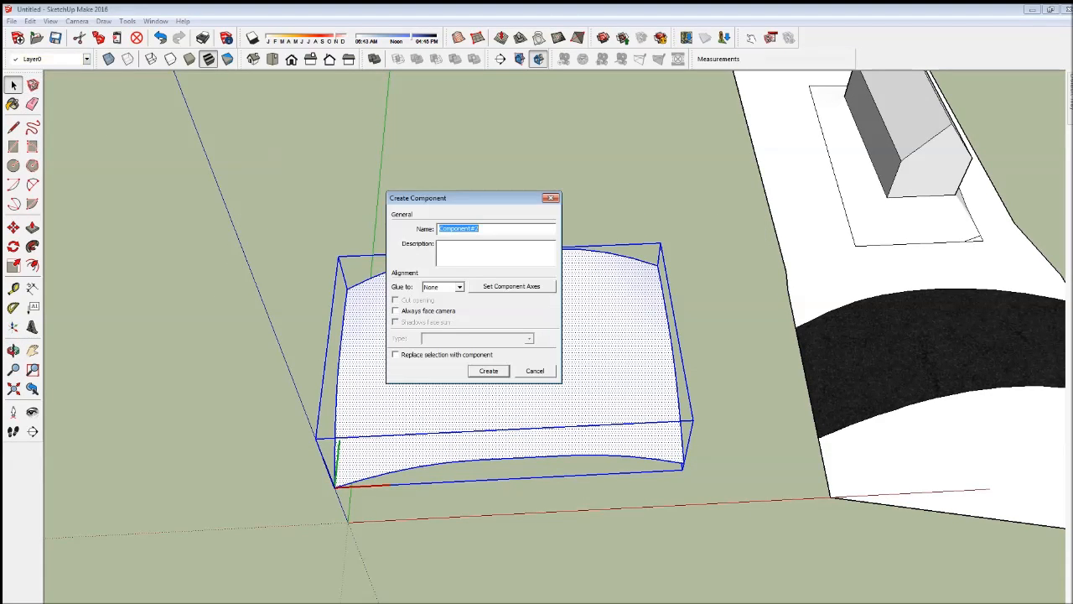
pyautogui.click(488, 370)
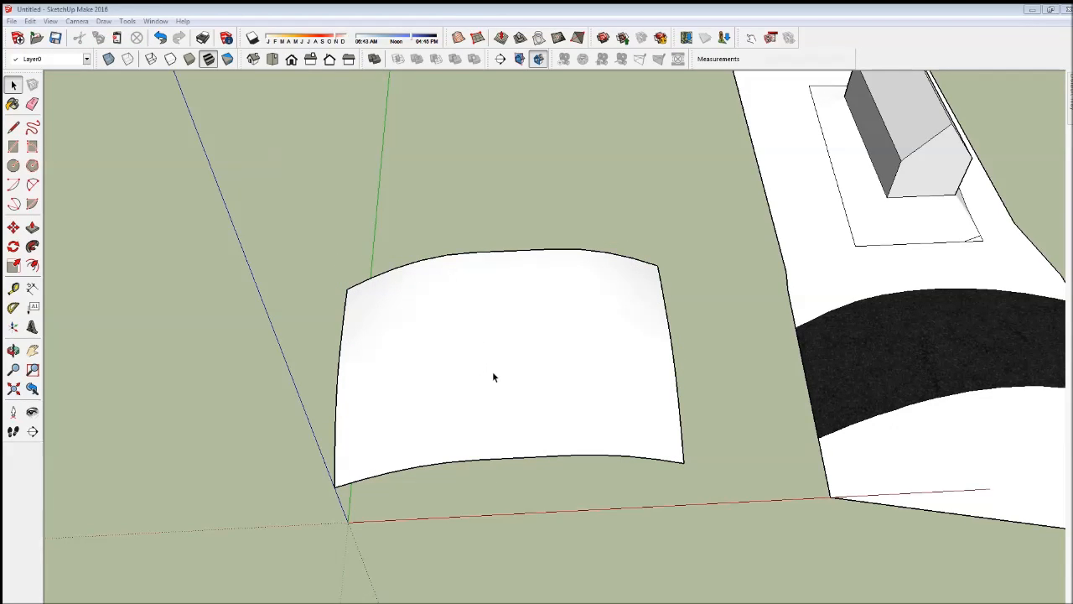
# - Select the whole dome and flip it along the green axis with a scale factor of about -1.50
pyautogui.click(339, 336)
pyautogui.moveTo(247, 216)
pyautogui.mouseDown()
pyautogui.moveTo(681, 546)
pyautogui.moveTo(719, 548)
pyautogui.mouseUp()
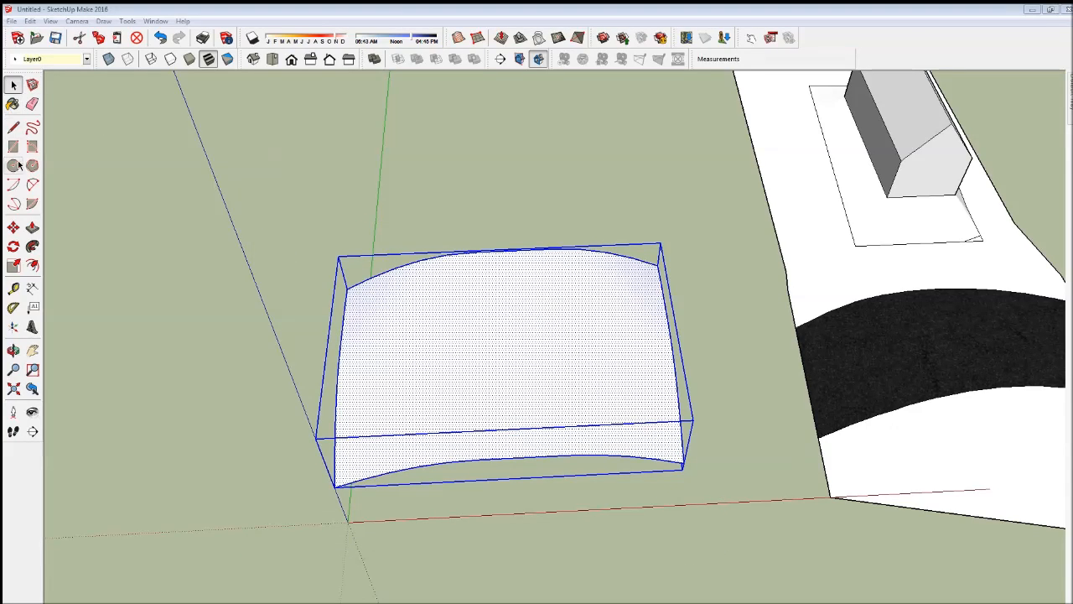
pyautogui.click(14, 265)
pyautogui.scroll(-3, 501, 360)
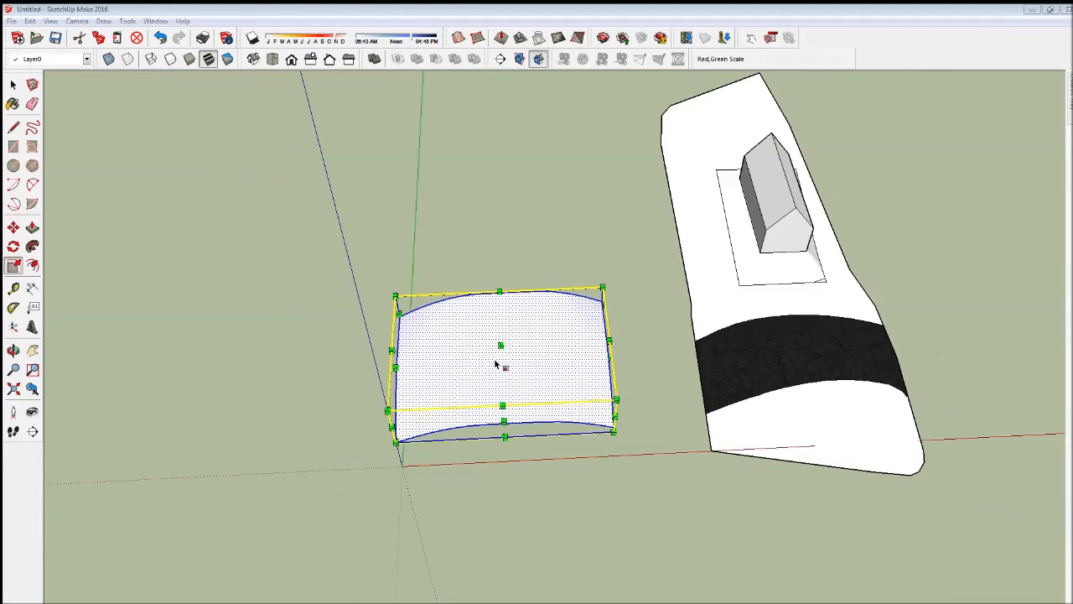
pyautogui.click(503, 419)
pyautogui.click(498, 173)
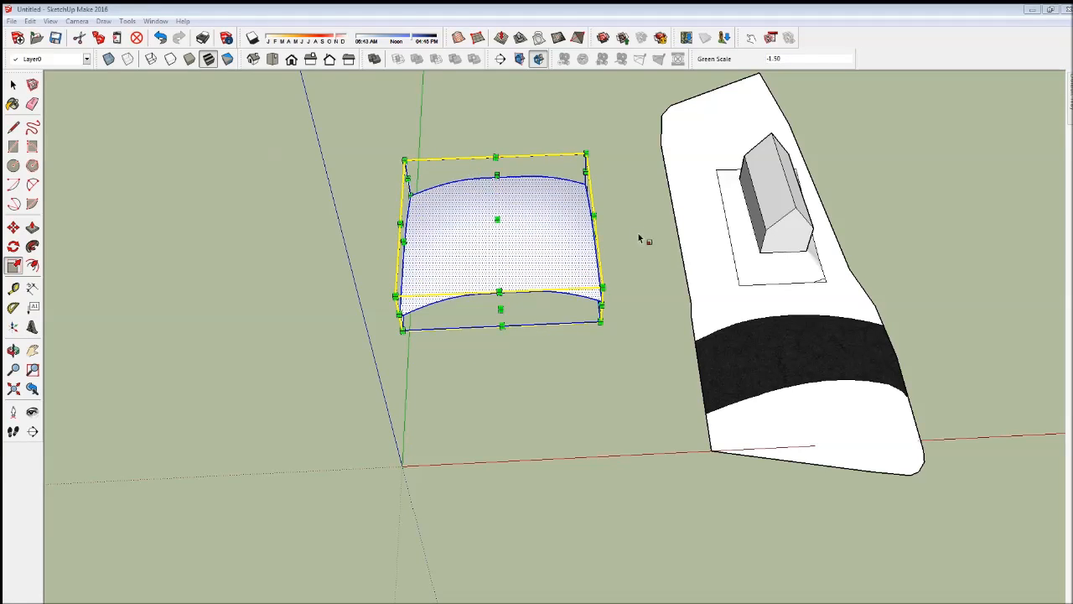
# - Scale the dome by about -1.00, 1.26 in red and blue, and turn it upside down with a blue scale of about -1.85
pyautogui.click(597, 217)
pyautogui.click(201, 223)
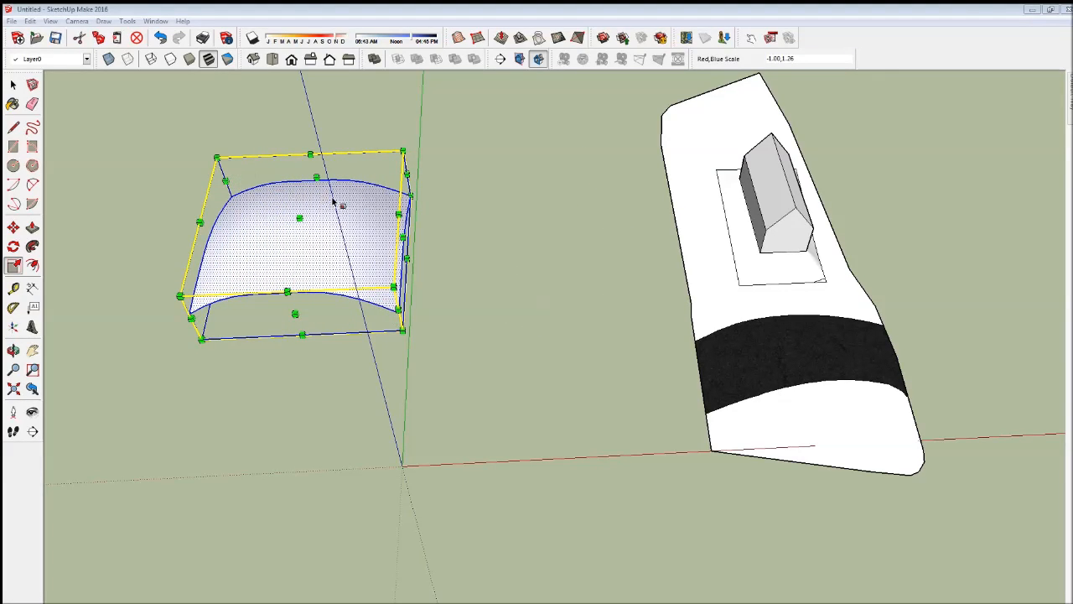
pyautogui.click(301, 219)
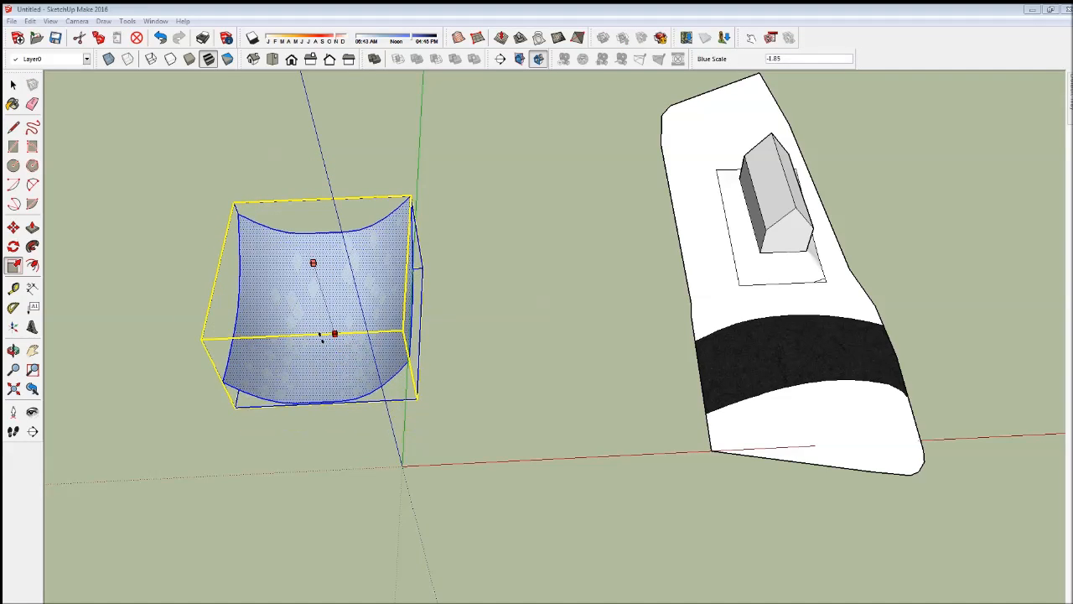
pyautogui.click(327, 340)
# - Move the inverted dome toward the house terrain and raise it about 4.5 m along the blue axis
pyautogui.click(14, 227)
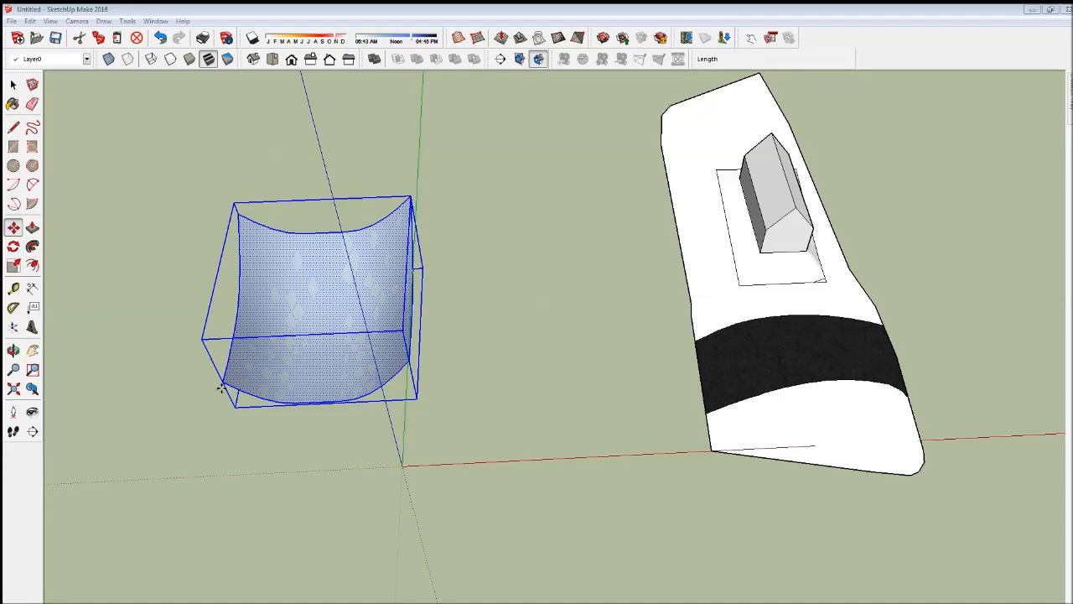
pyautogui.click(234, 482)
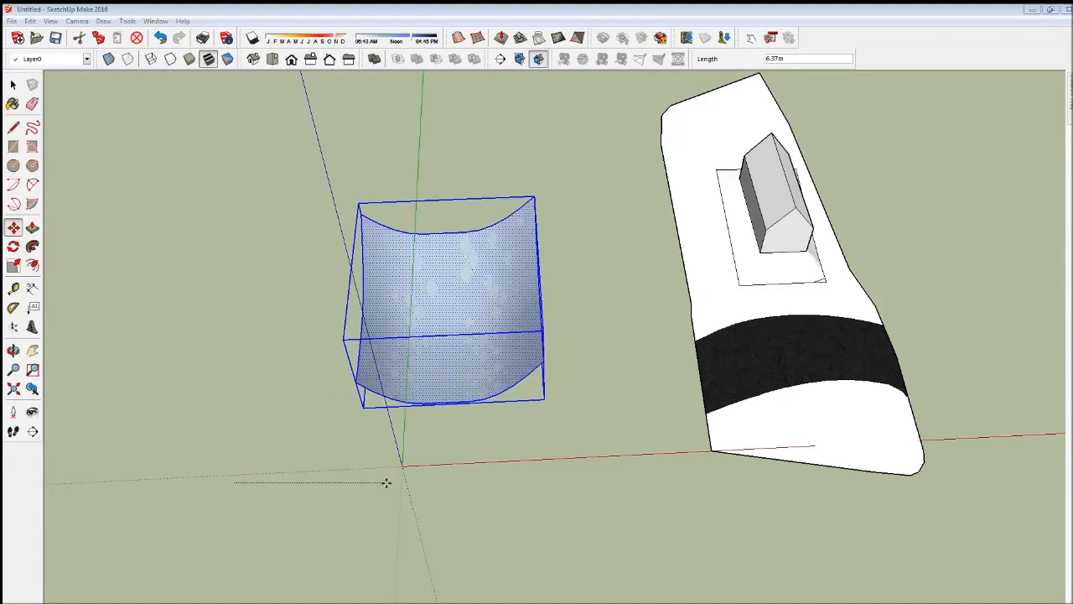
pyautogui.click(467, 435)
pyautogui.press('o')
pyautogui.moveTo(465, 486); pyautogui.dragTo(213, 436)
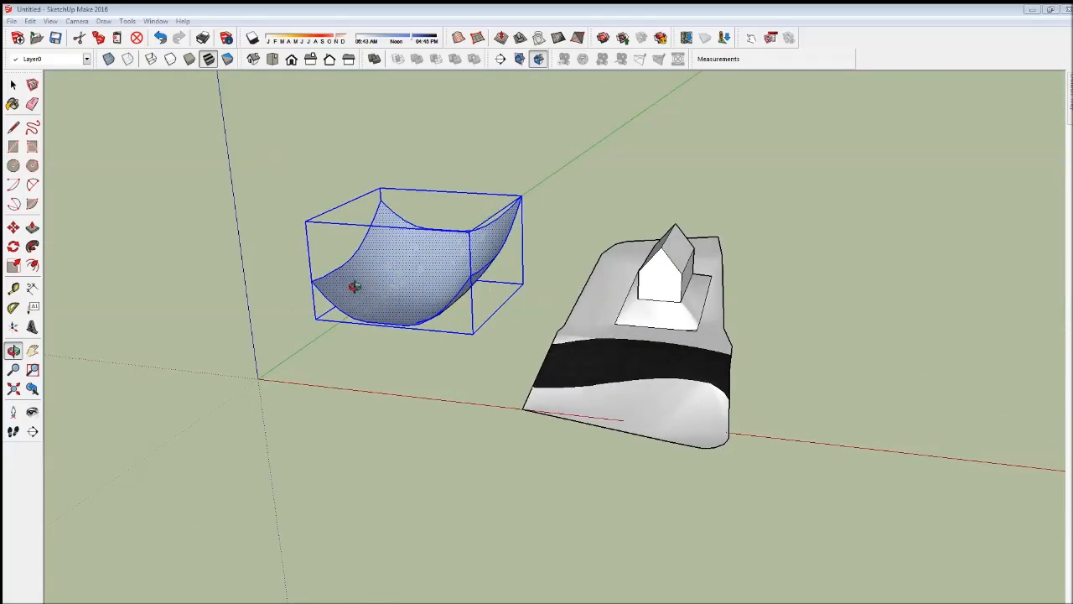
pyautogui.scroll(3, 369, 301)
pyautogui.moveTo(362, 406); pyautogui.dragTo(679, 335)
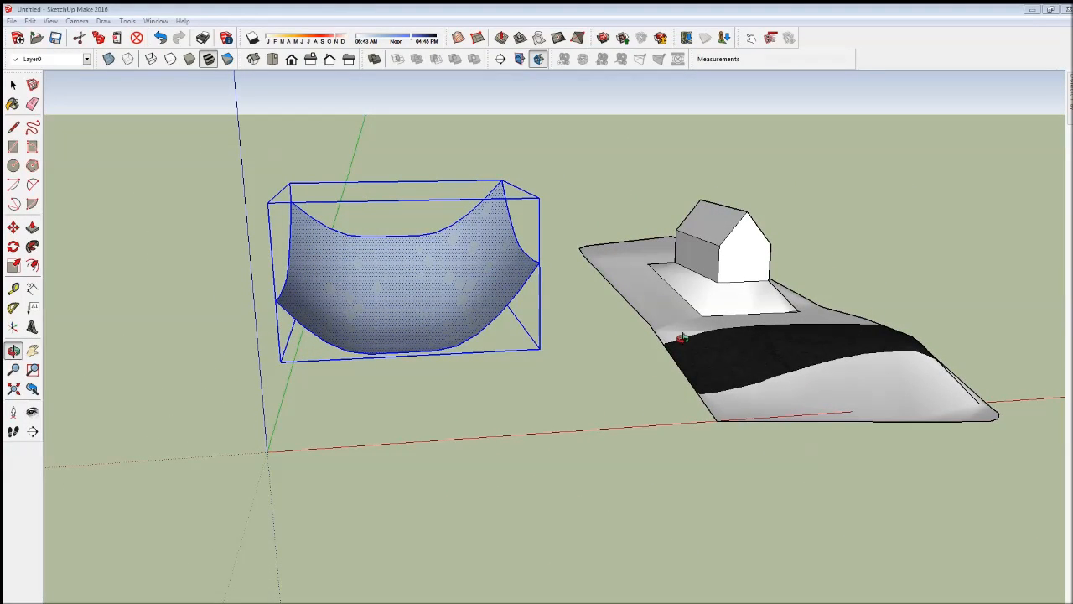